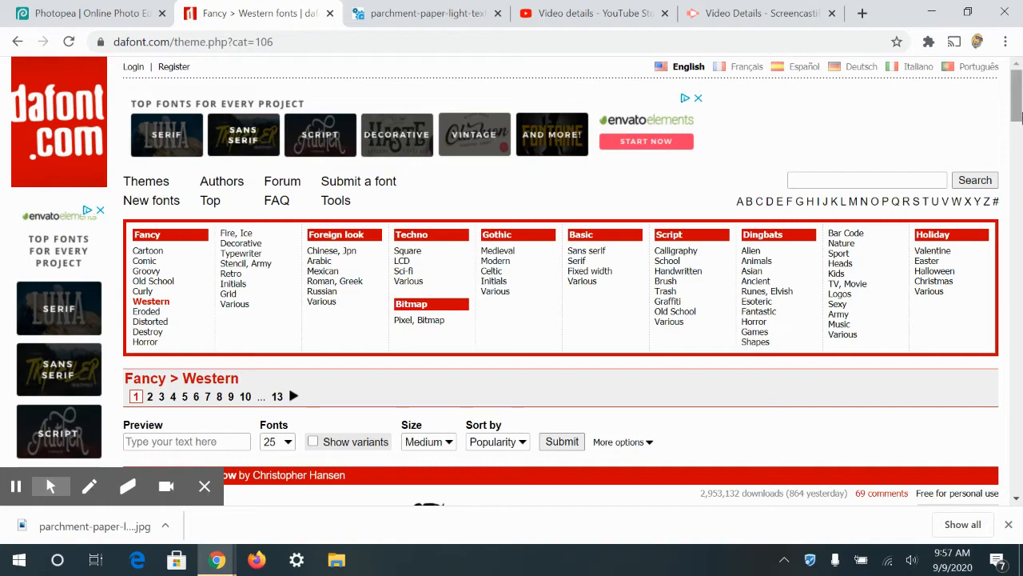
- Download the Rio Grande font from the Western fonts list, dismissing the drive notification
mouse_move(1013, 116)
mouse_down()
mouse_move(1013, 142)
mouse_move(1015, 112)
mouse_up()
drag(1015, 94, 1018, 182)
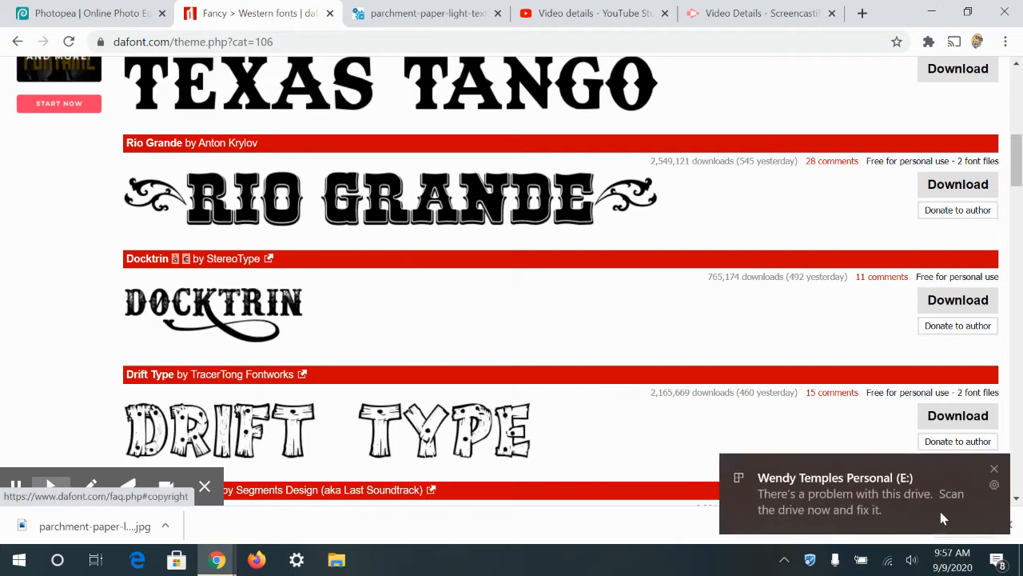
click(996, 475)
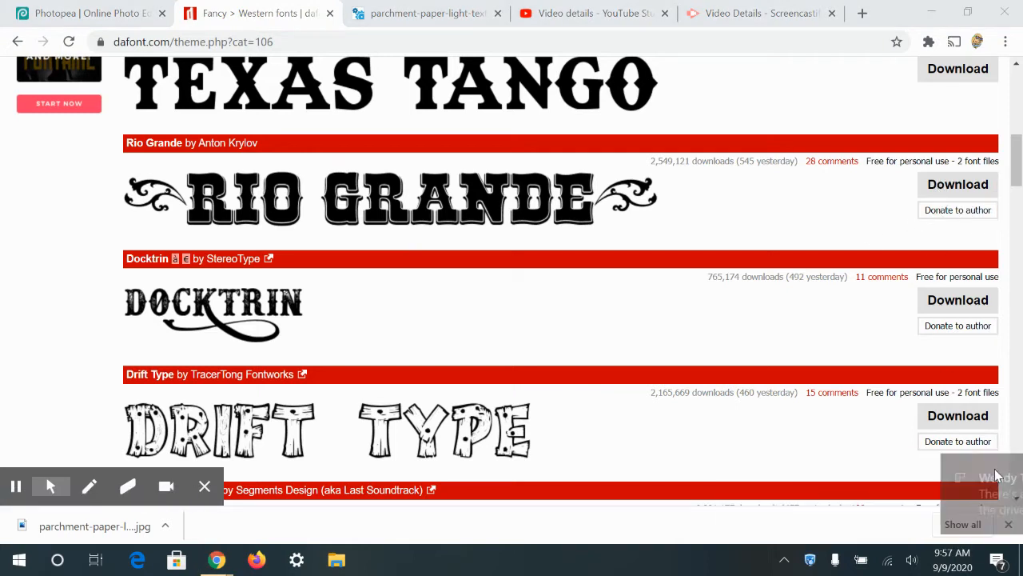
click(971, 190)
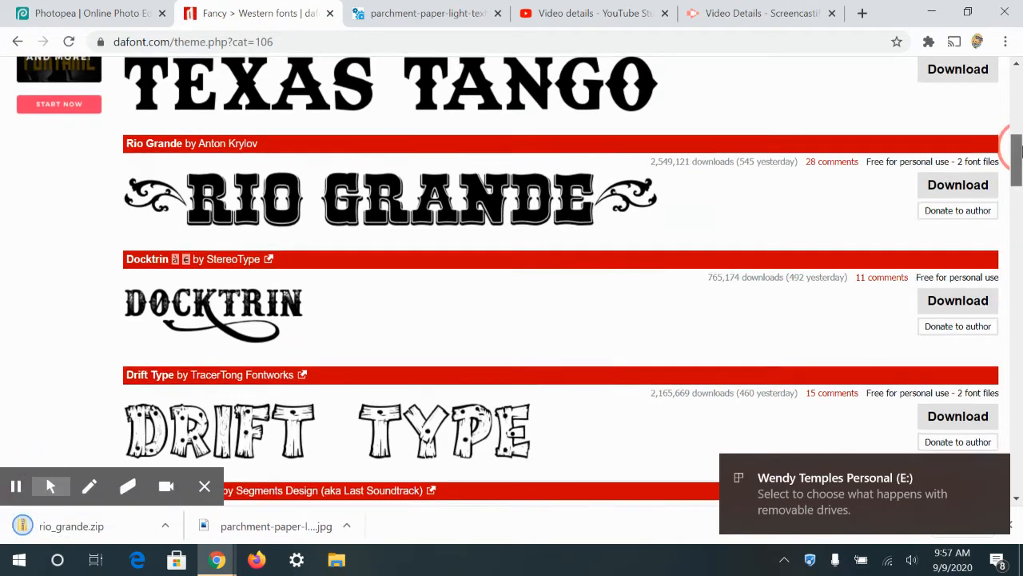
- Find the IFC Rail Road font further down the Western fonts list and download it
drag(1016, 160, 1017, 214)
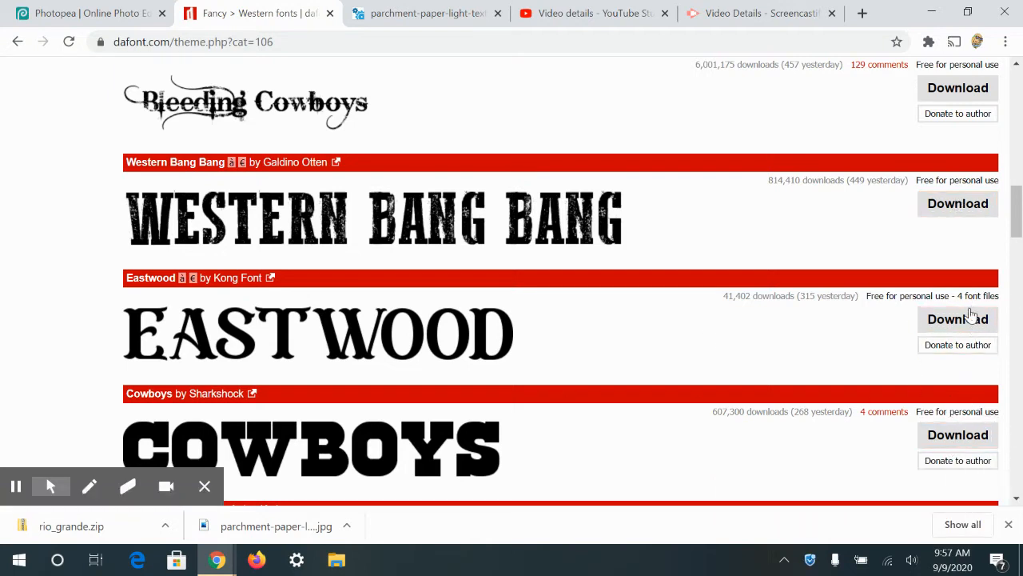
drag(1017, 227, 1018, 357)
click(978, 235)
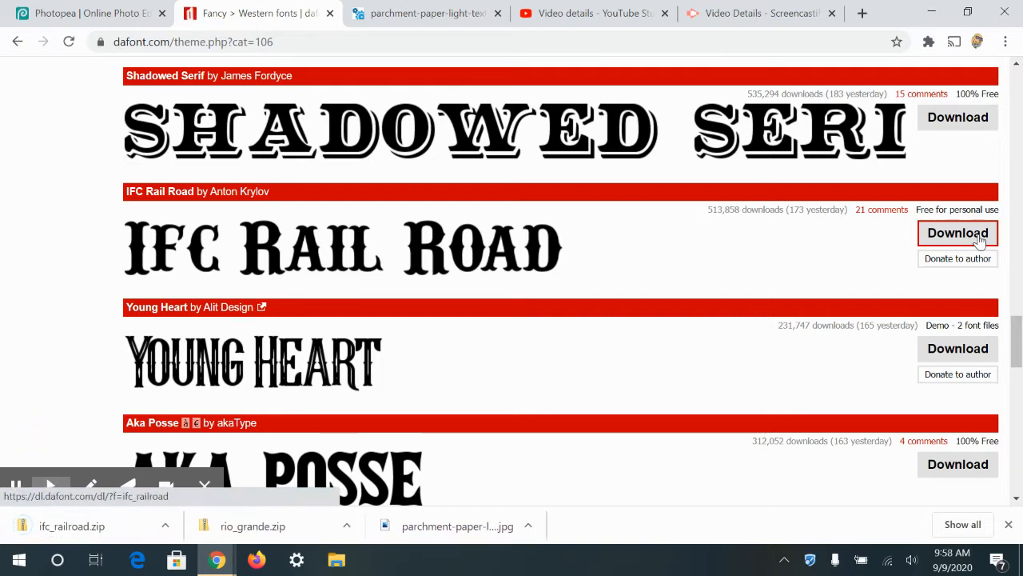
- Extract all files of rio_grande.zip to the proposed Downloads folder and close its window
click(318, 521)
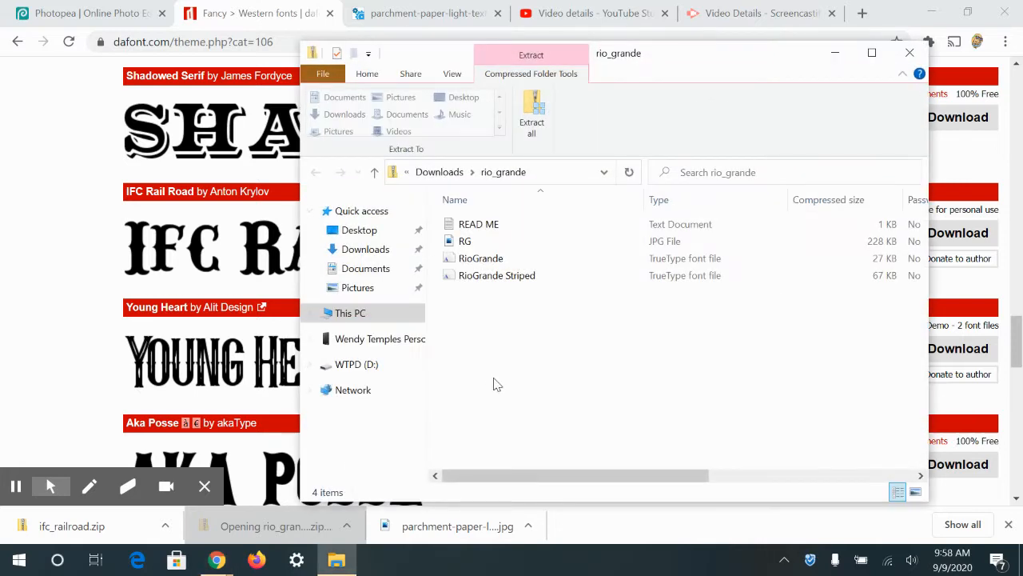
click(529, 126)
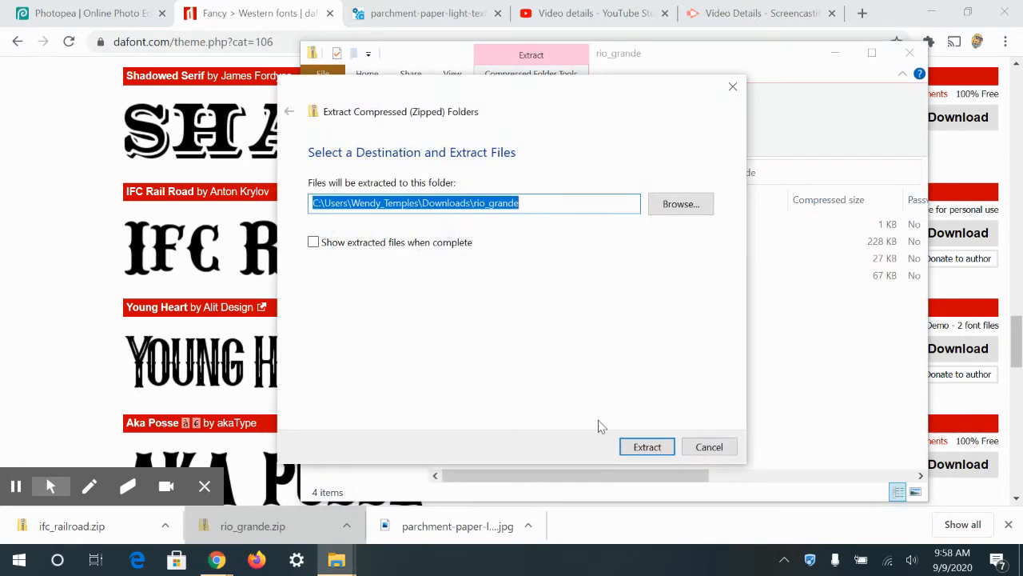
click(648, 446)
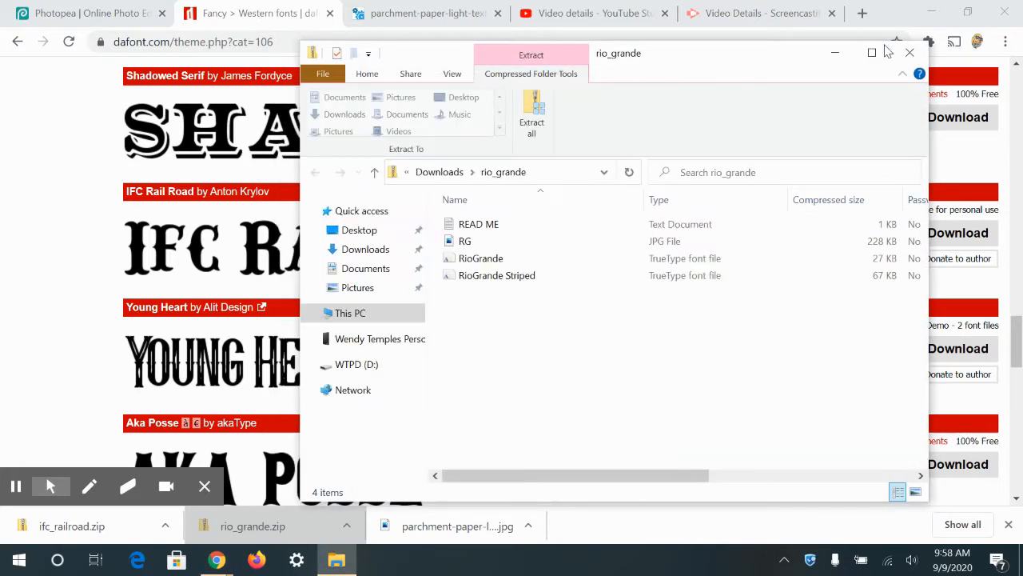
click(912, 56)
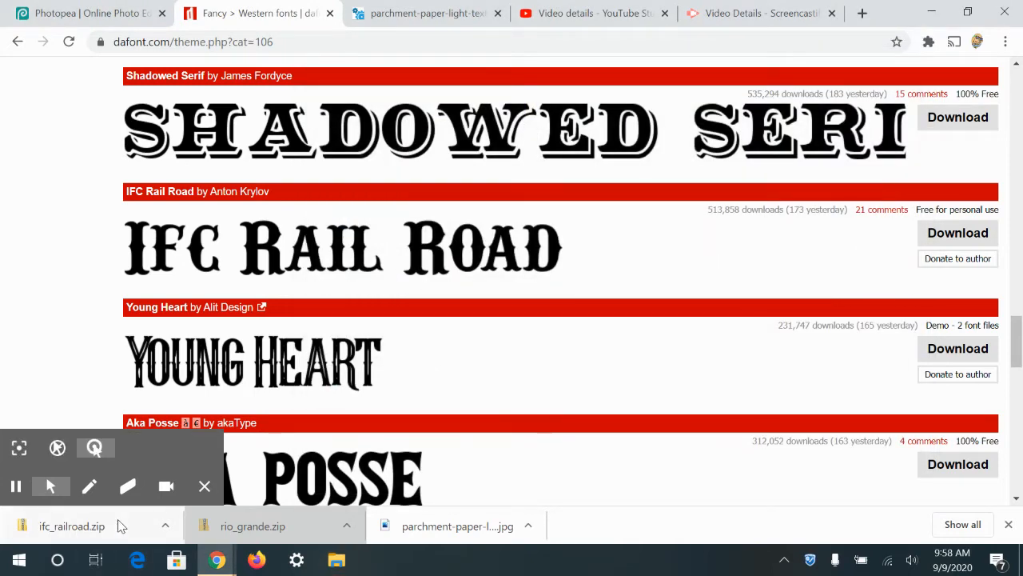
- Extract all files of ifc_railroad.zip to the proposed folder and close its window
click(117, 524)
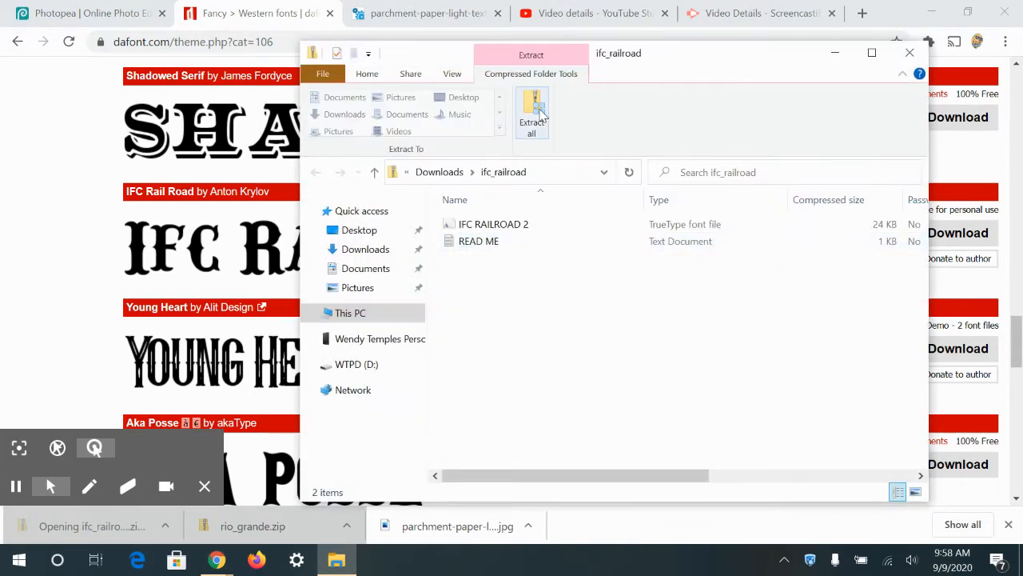
click(529, 127)
click(646, 445)
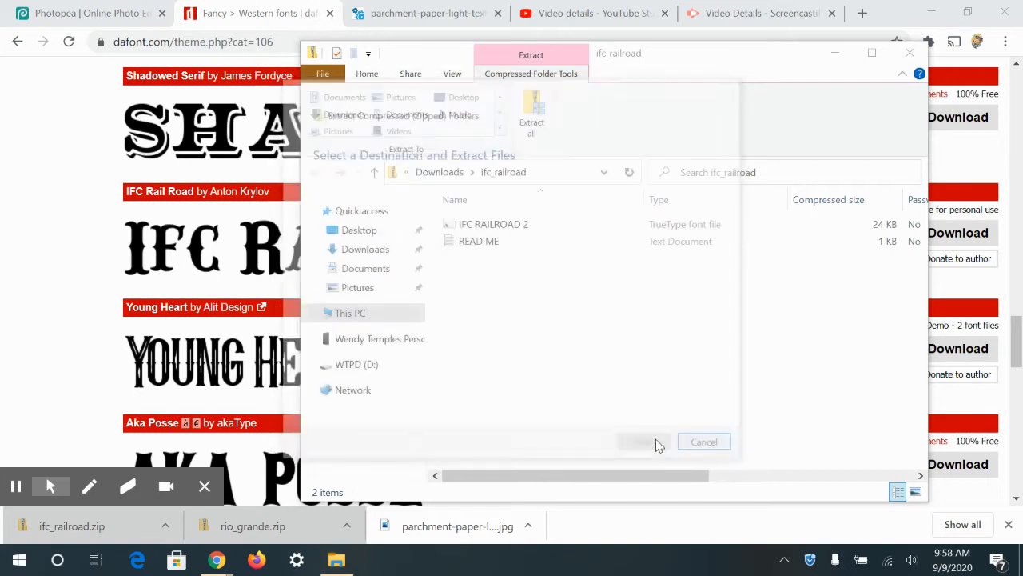
click(910, 53)
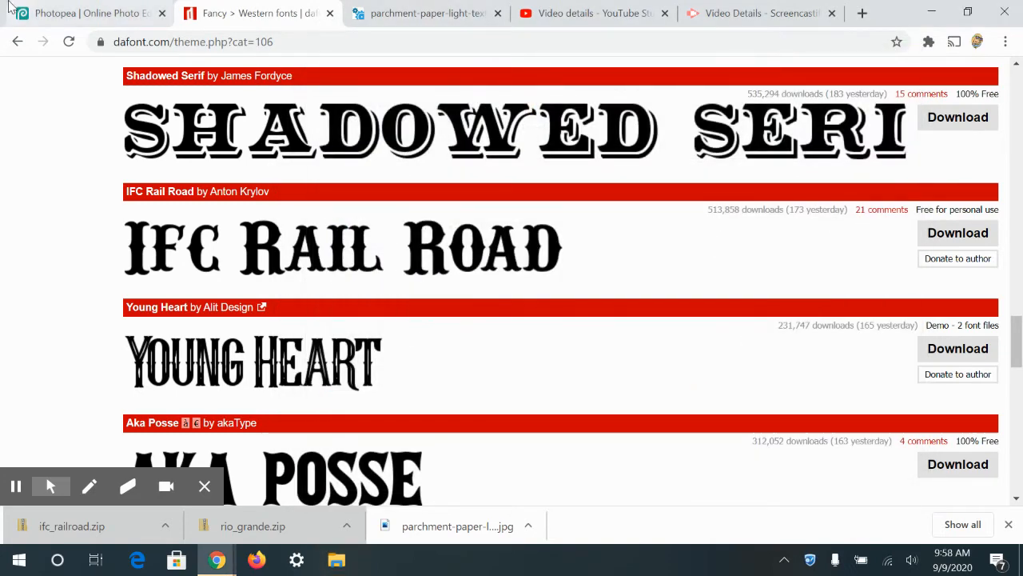
- Switch to Photopea and begin a new project named "wanted poster" with its dimensions in inches
click(48, 26)
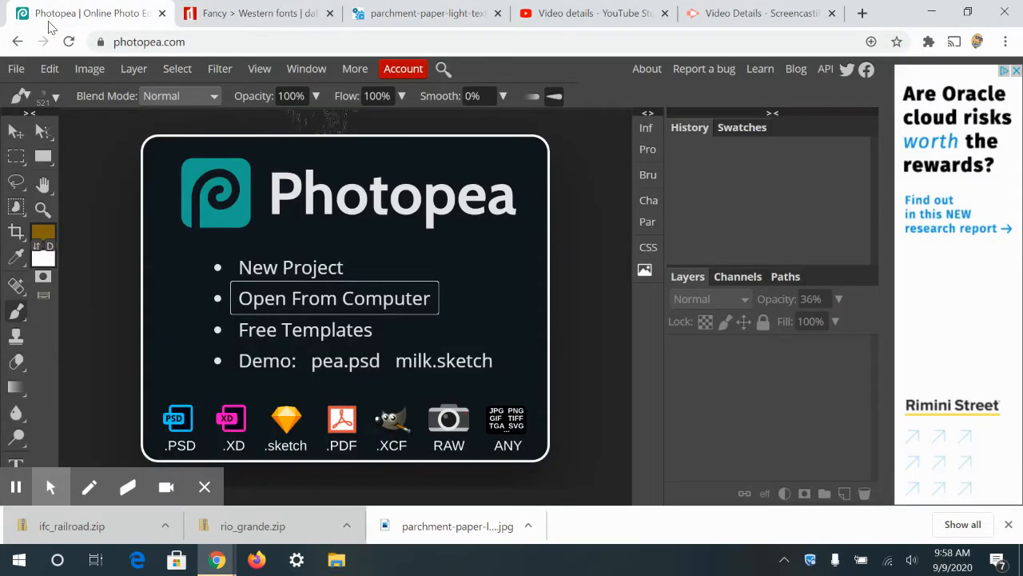
click(265, 267)
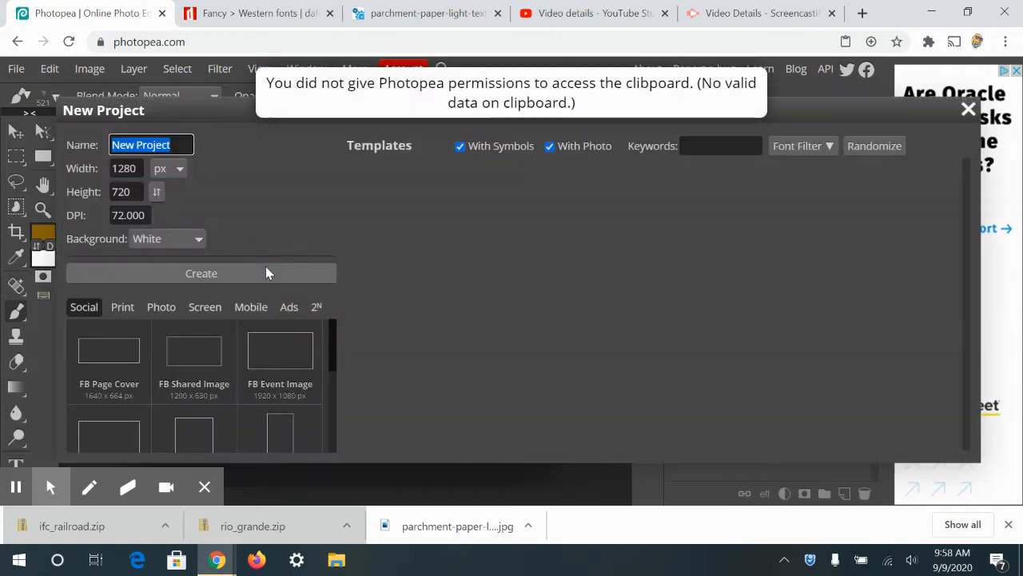
text(wa)
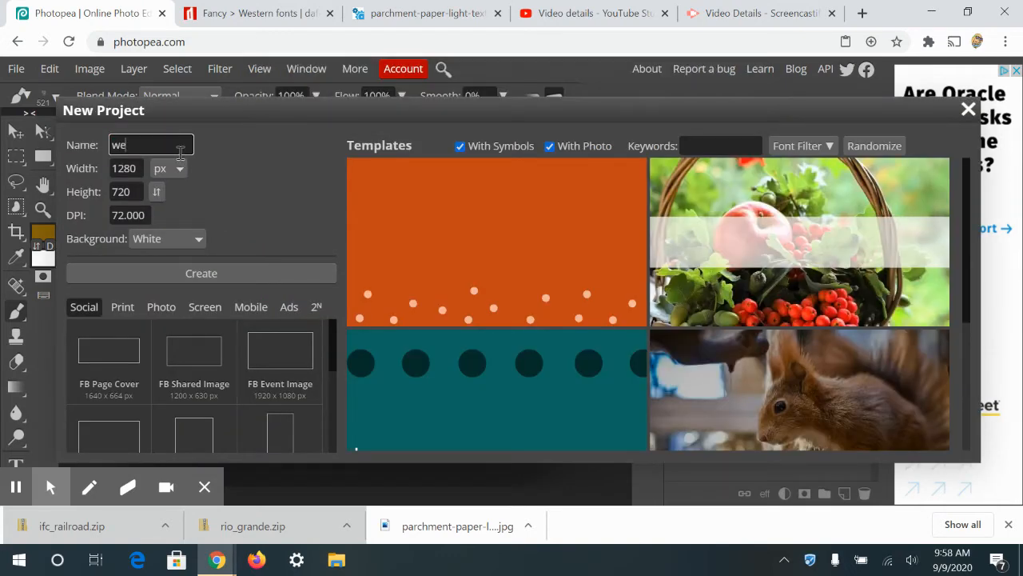
text(nted poster)
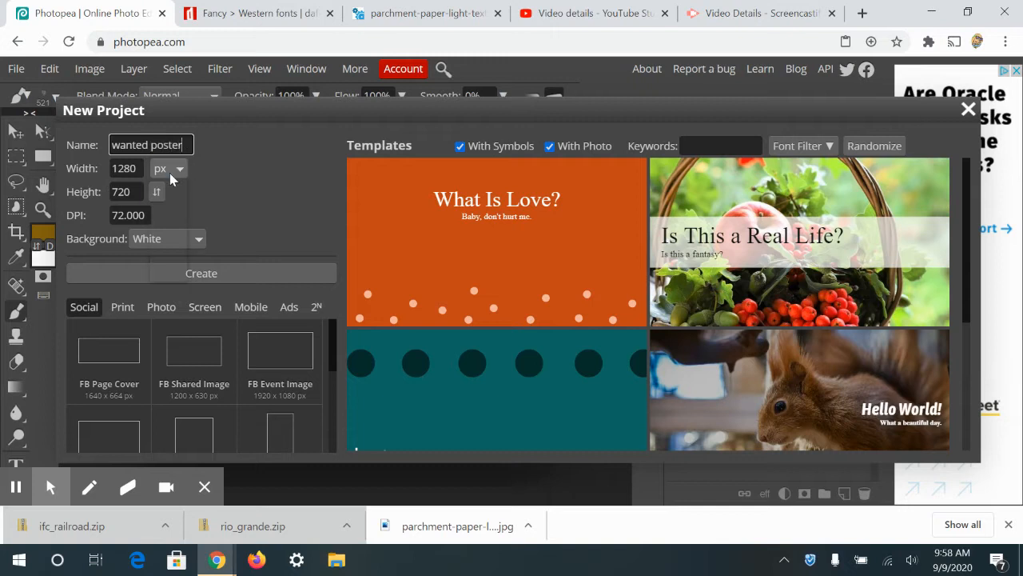
click(169, 169)
click(167, 244)
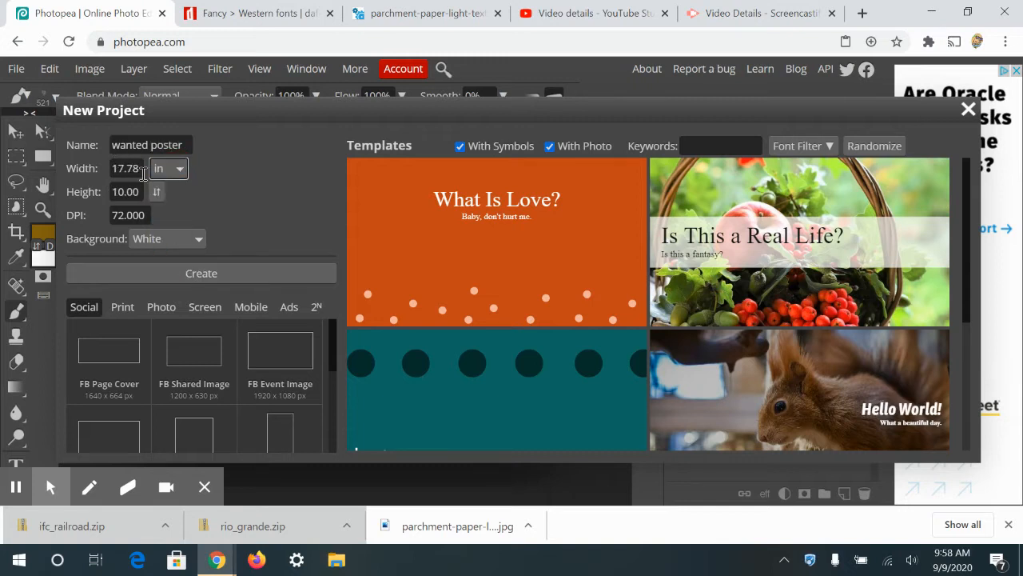
- Set the new project's width to 11 inches and its height to 17 inches
drag(144, 175, 3, 176)
text(11)
key(Tab)
key(Tab)
key(Tab)
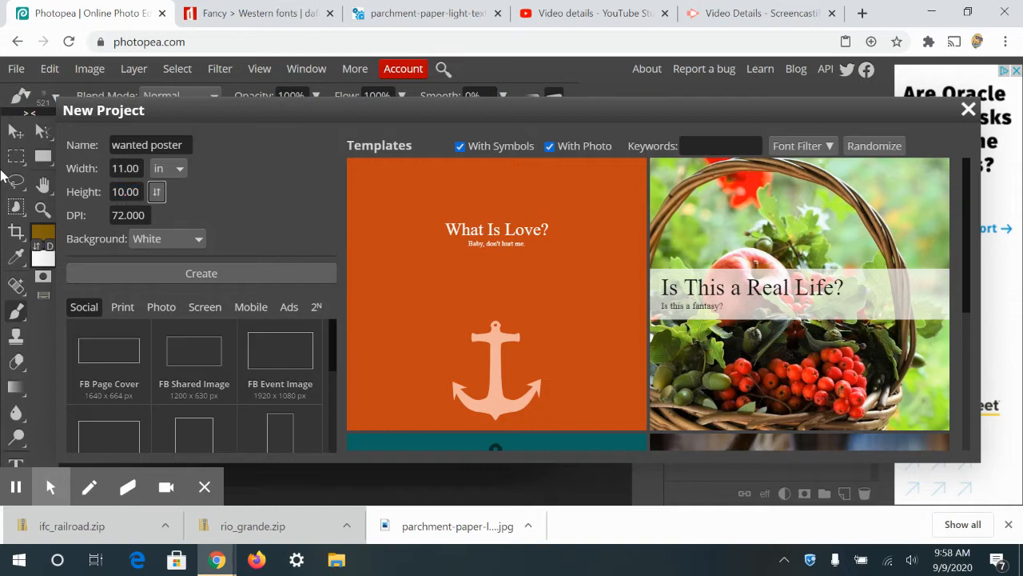
key(shift+Tab)
text(17)
key(Tab)
key(Tab)
key(Tab)
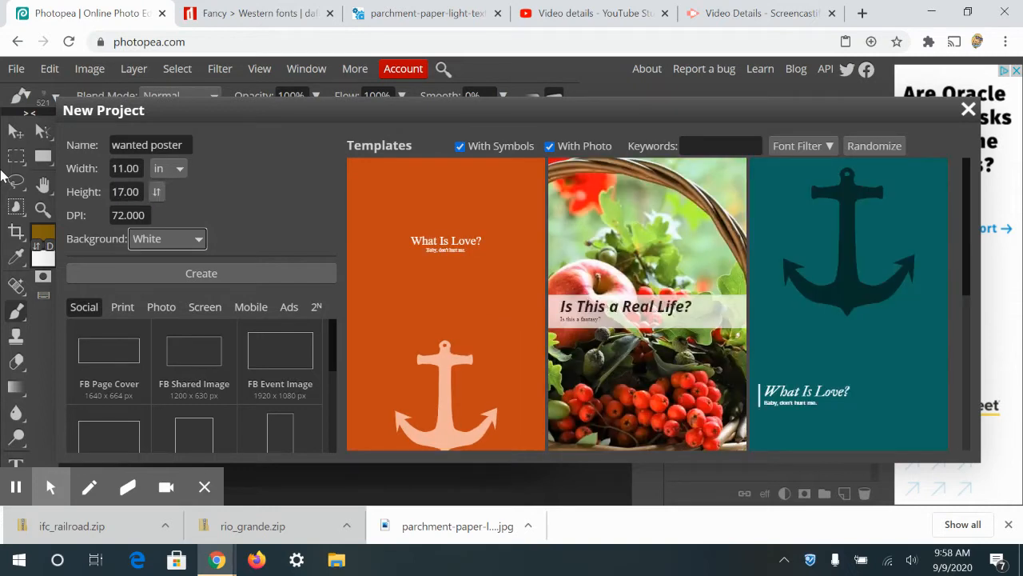
- Set the resolution to 300 DPI and create the project with a white background
key(shift+Tab)
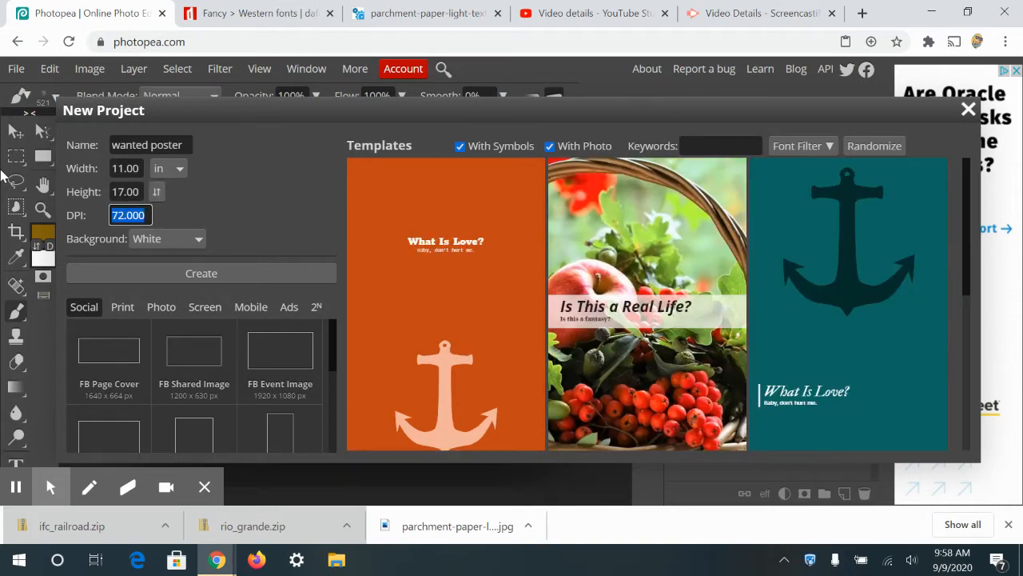
text(300)
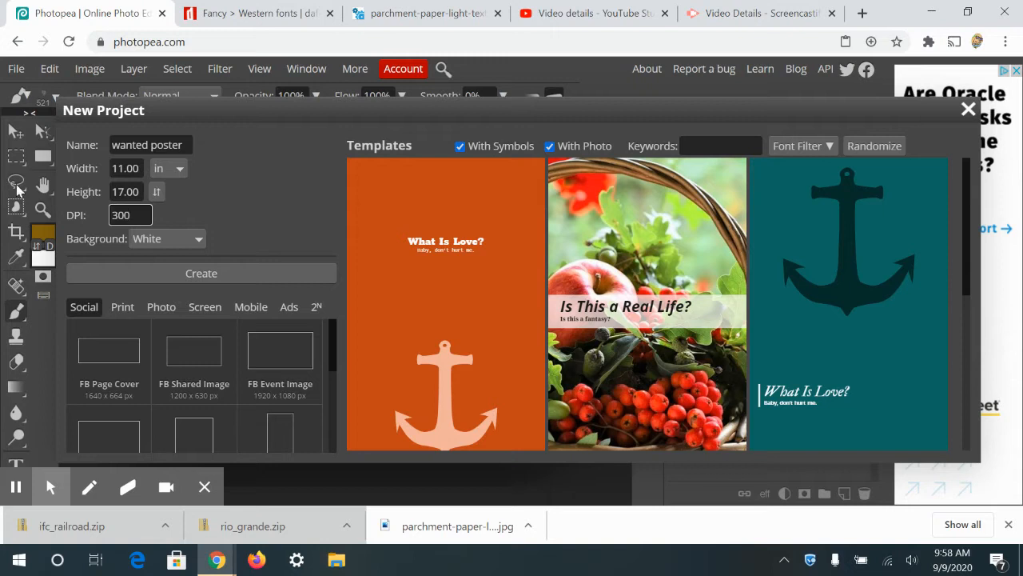
click(206, 273)
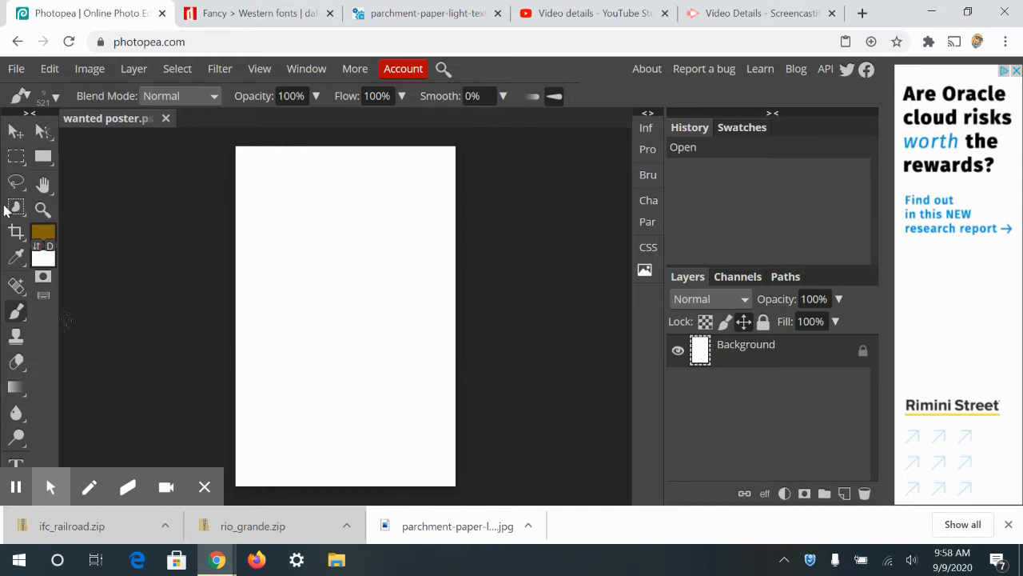
- Place the parchment-paper-light-texture image from Downloads into the poster as a new layer
click(15, 69)
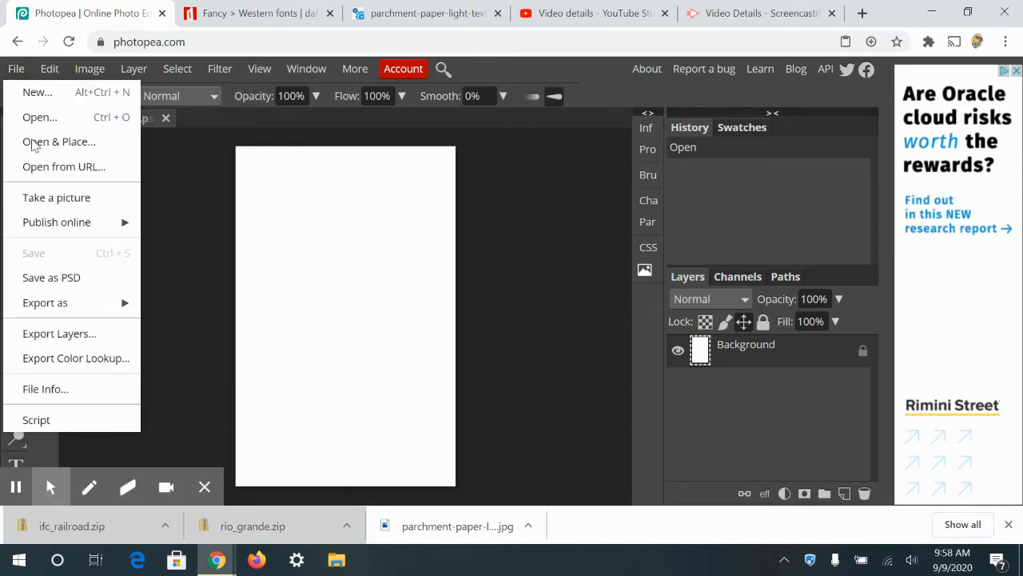
click(56, 145)
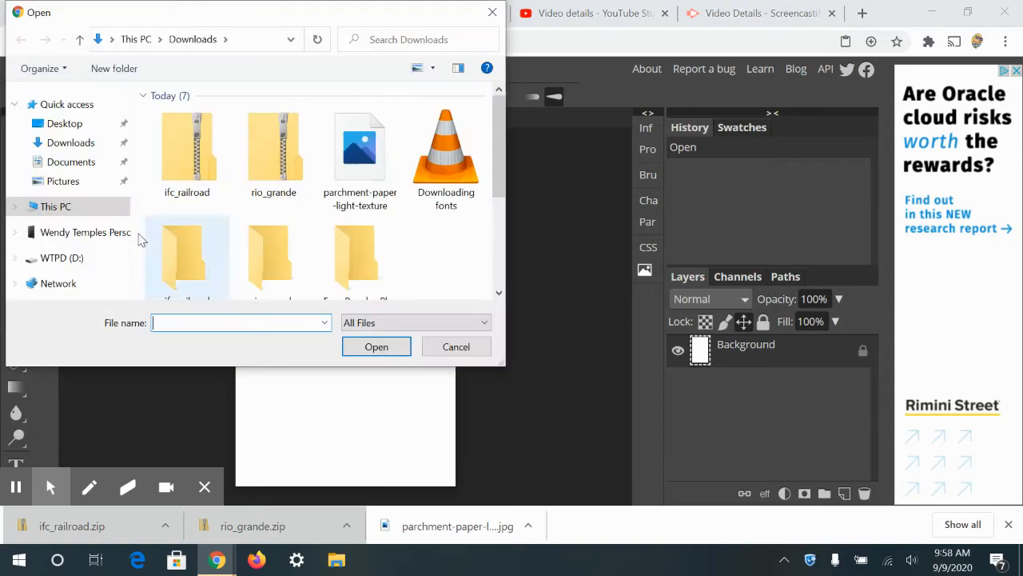
double_click(388, 149)
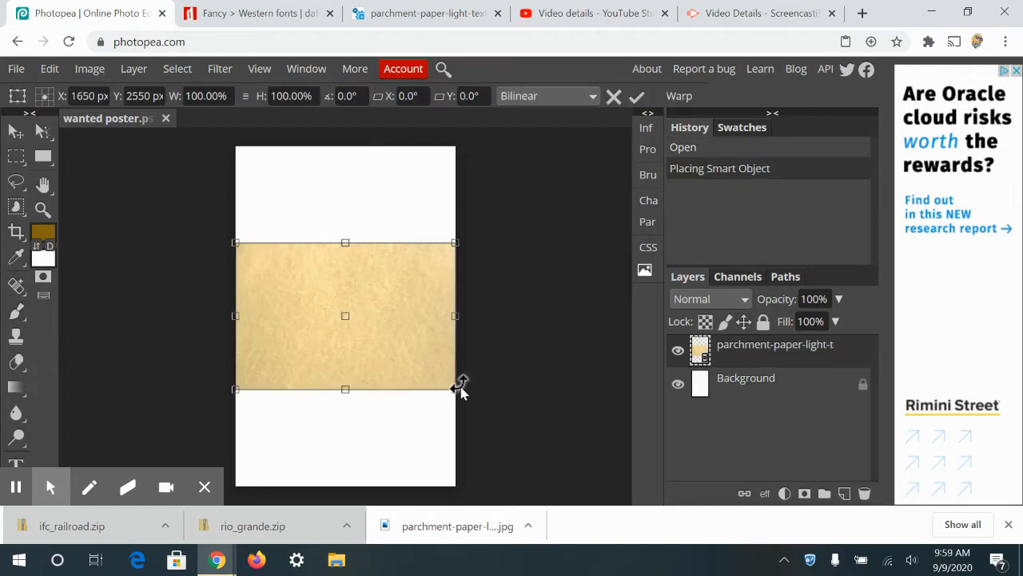
- Stretch the parchment image vertically to about 248% height so it covers the whole page, and apply the transform
drag(460, 387, 328, 389)
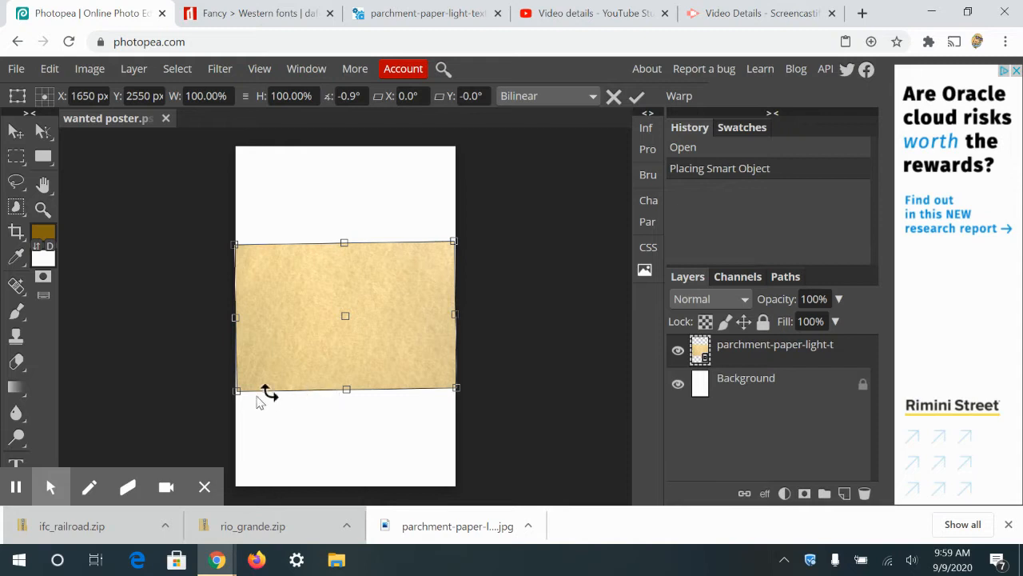
drag(227, 405, 226, 407)
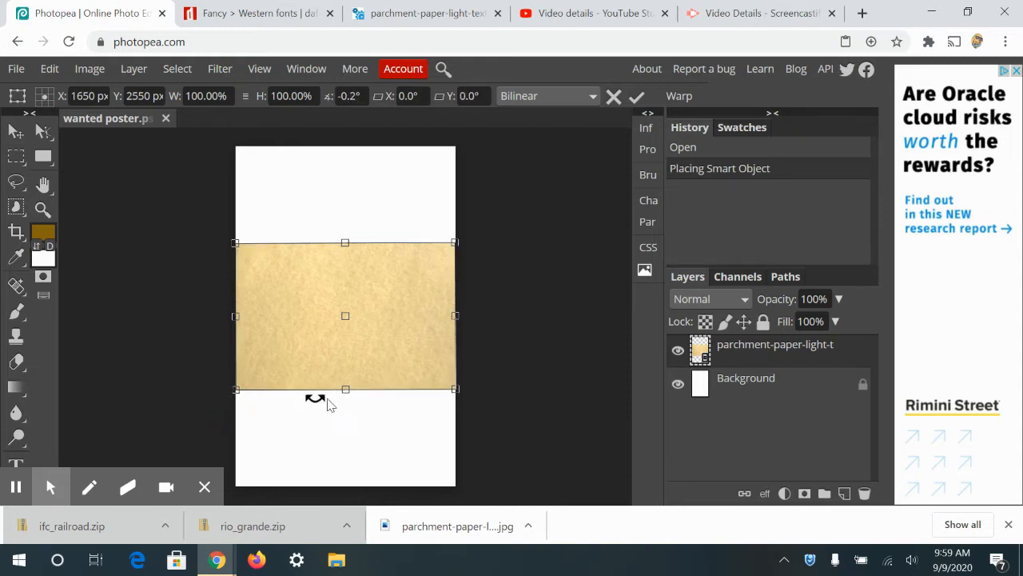
drag(347, 389, 346, 497)
drag(344, 240, 377, 140)
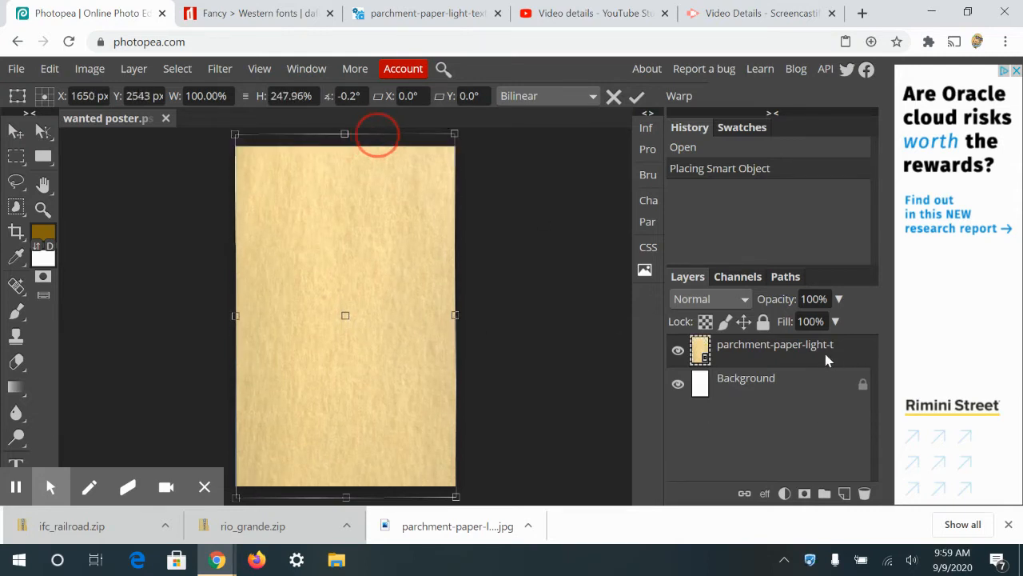
key(Return)
key(b)
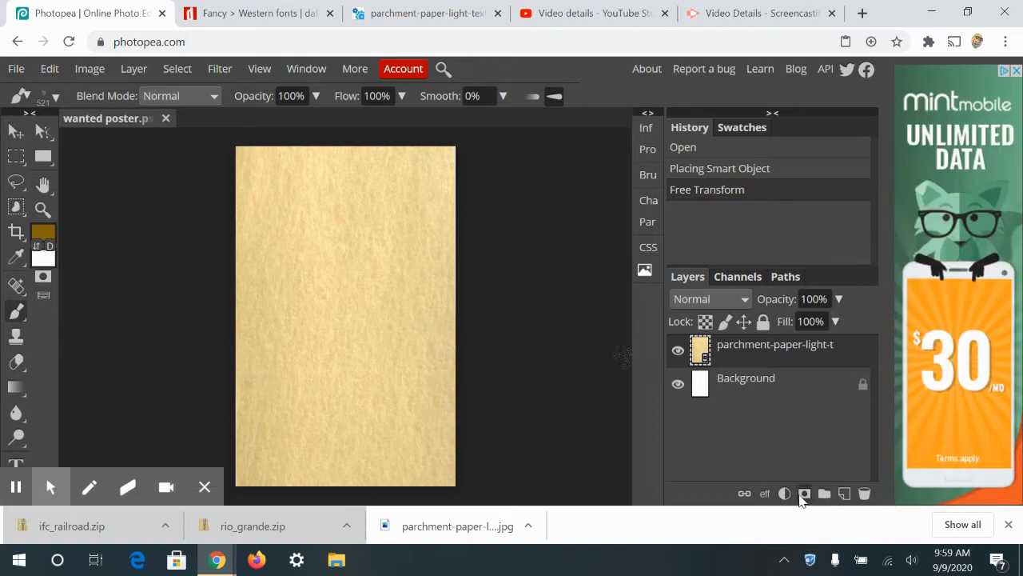
- Add a Curves adjustment layer, pull the curve's midpoint down to darken the parchment, and clip it to the parchment layer
click(785, 494)
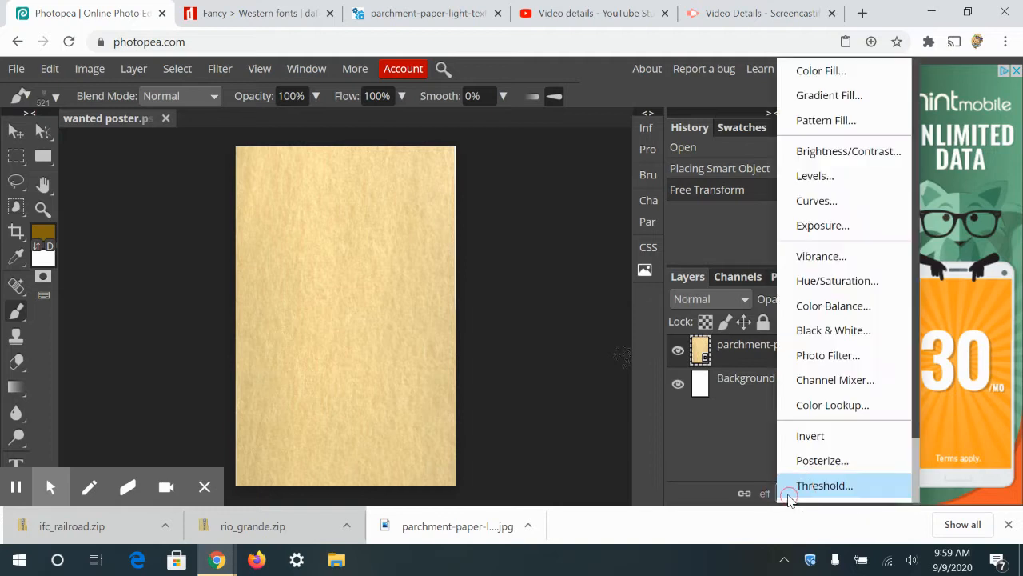
click(825, 203)
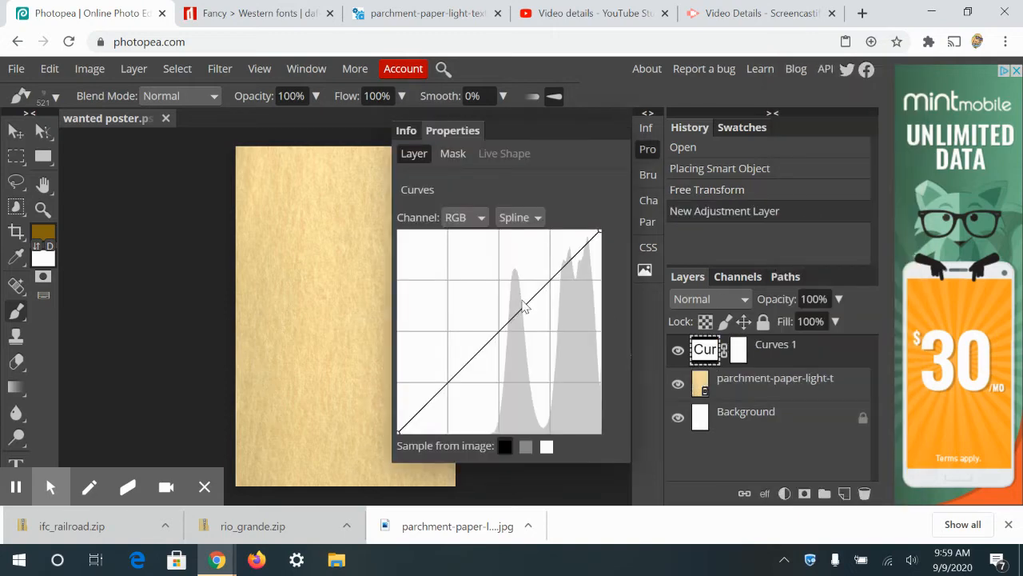
drag(525, 313, 537, 332)
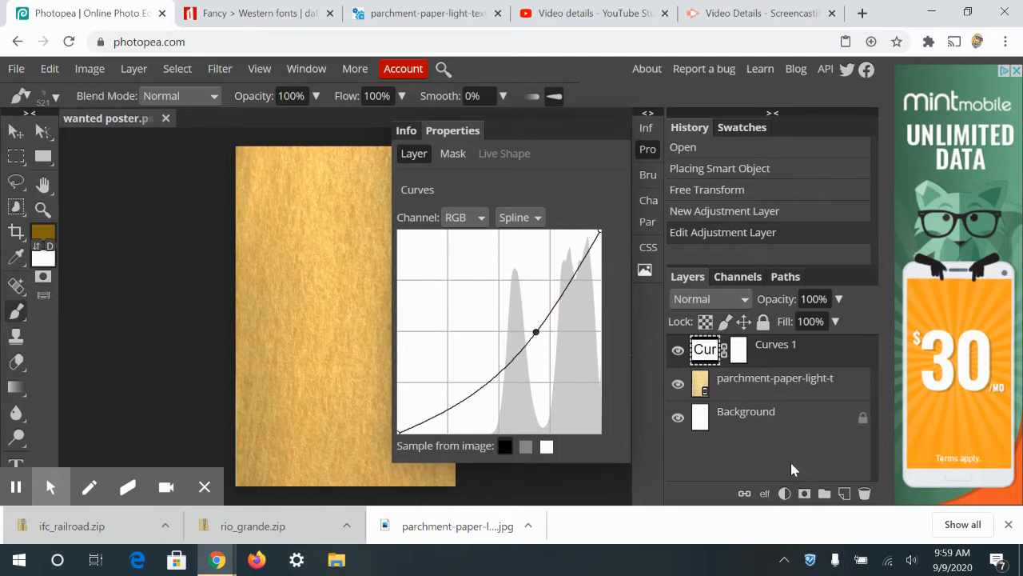
right_click(812, 358)
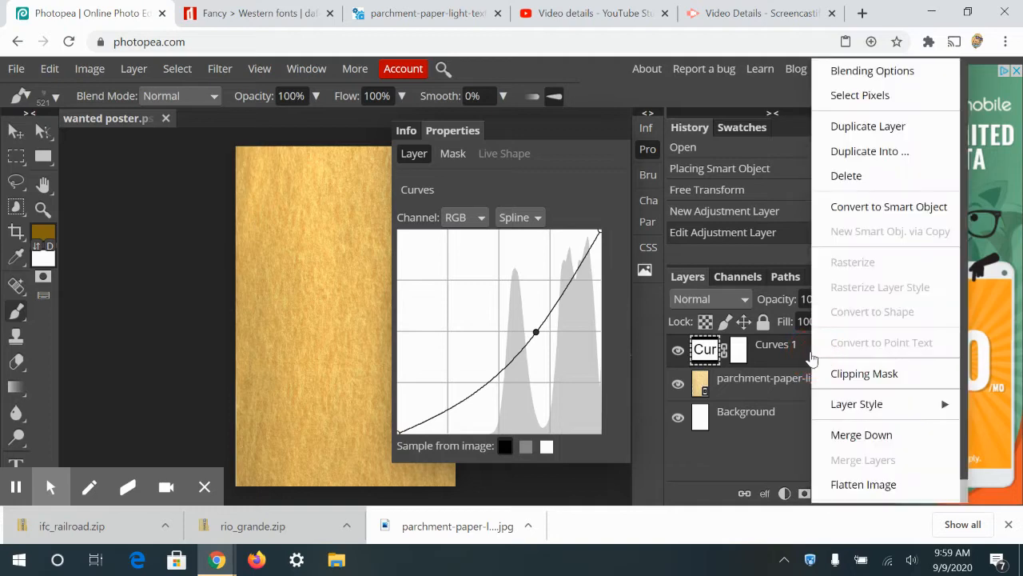
click(839, 374)
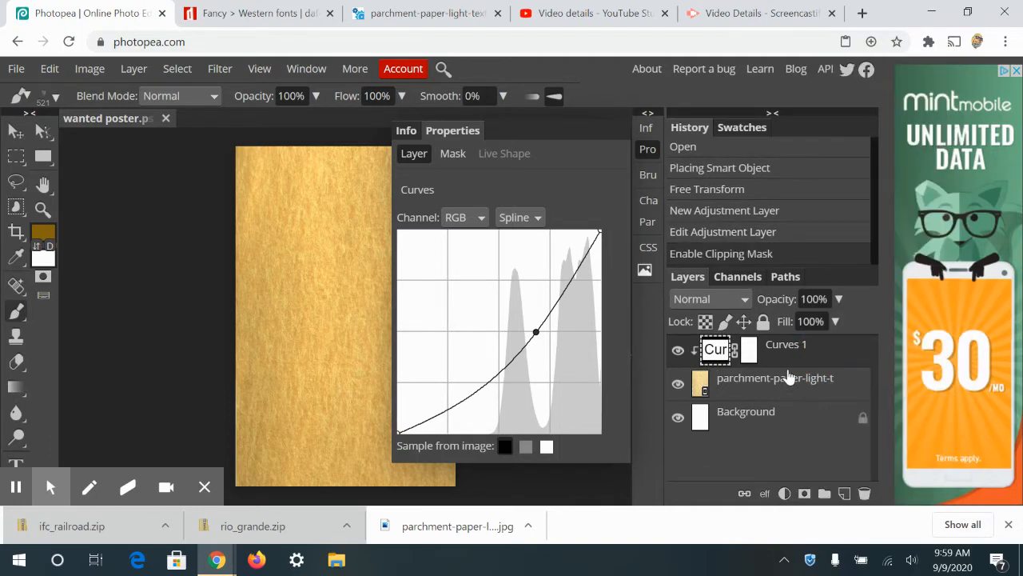
- Merge the parchment layer with its clipped Curves adjustment into a single layer
click(789, 375)
right_click(789, 375)
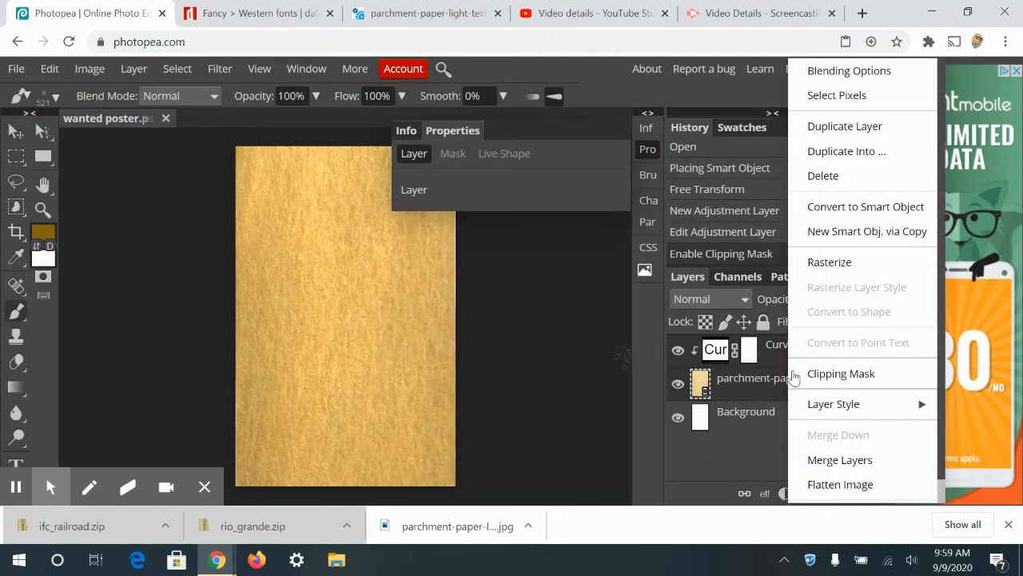
click(834, 463)
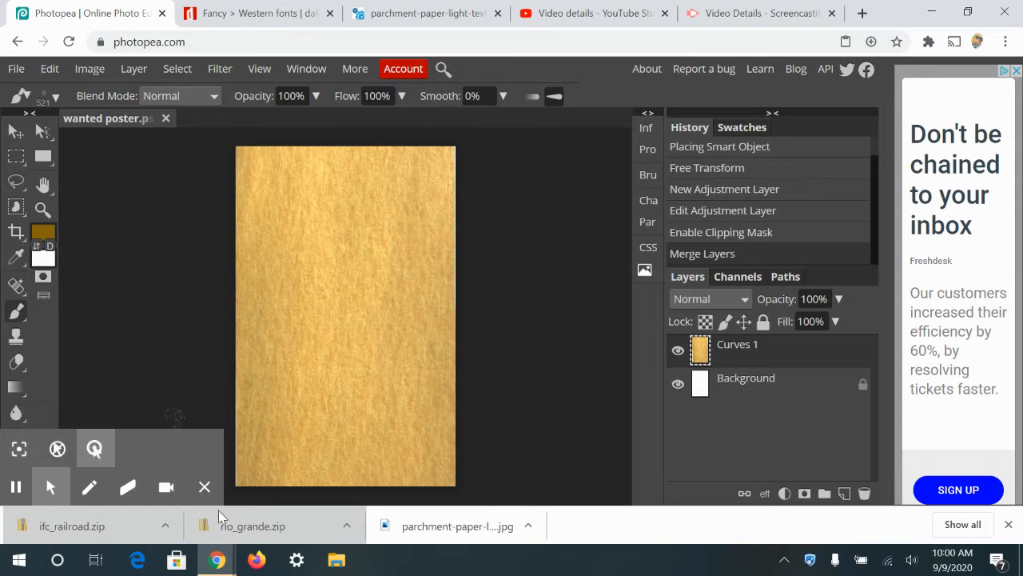
- With the Type tool, load the IFC RAILROAD 2 font from the ifc_railroad folder in Downloads
click(207, 489)
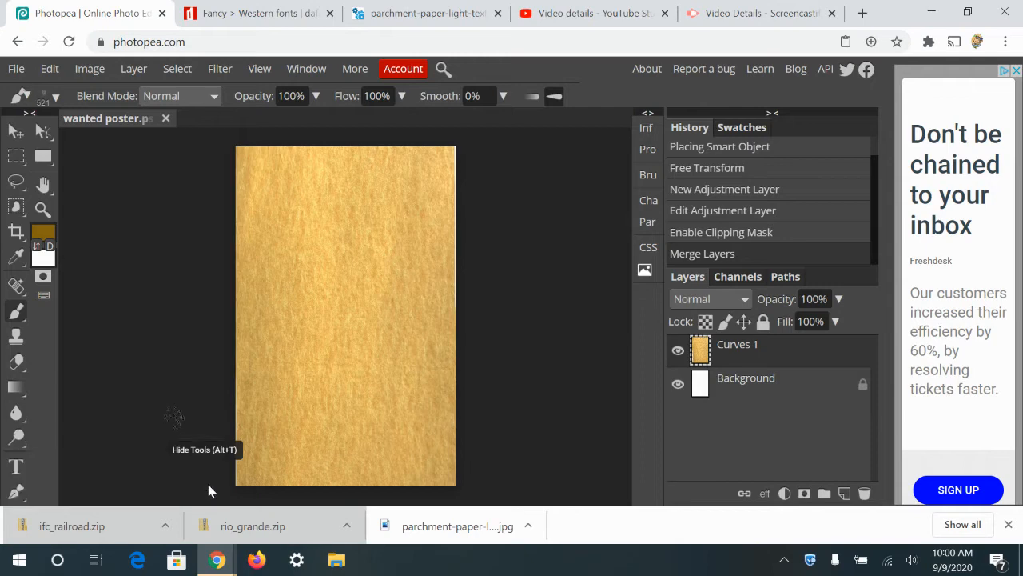
click(16, 466)
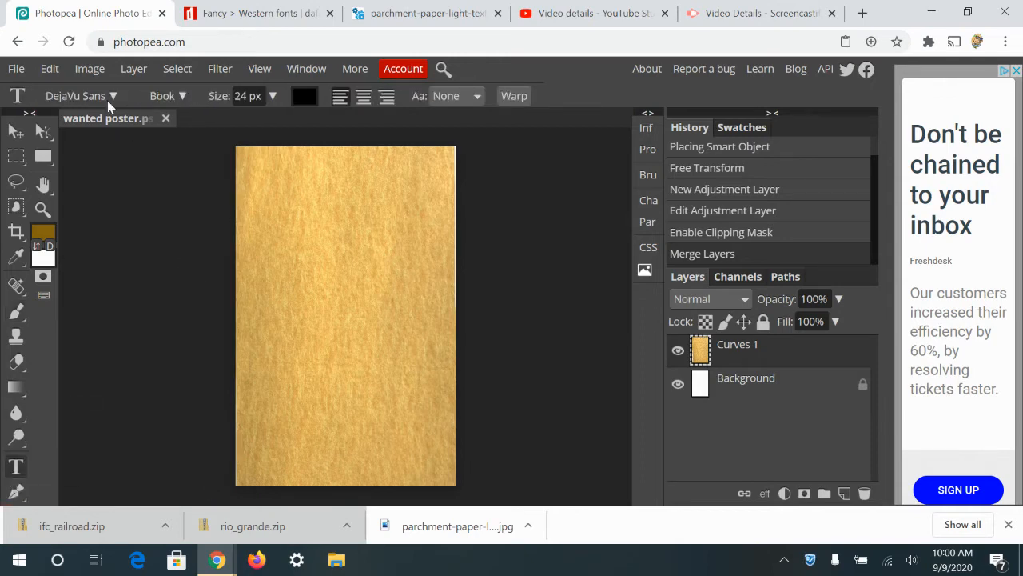
click(114, 98)
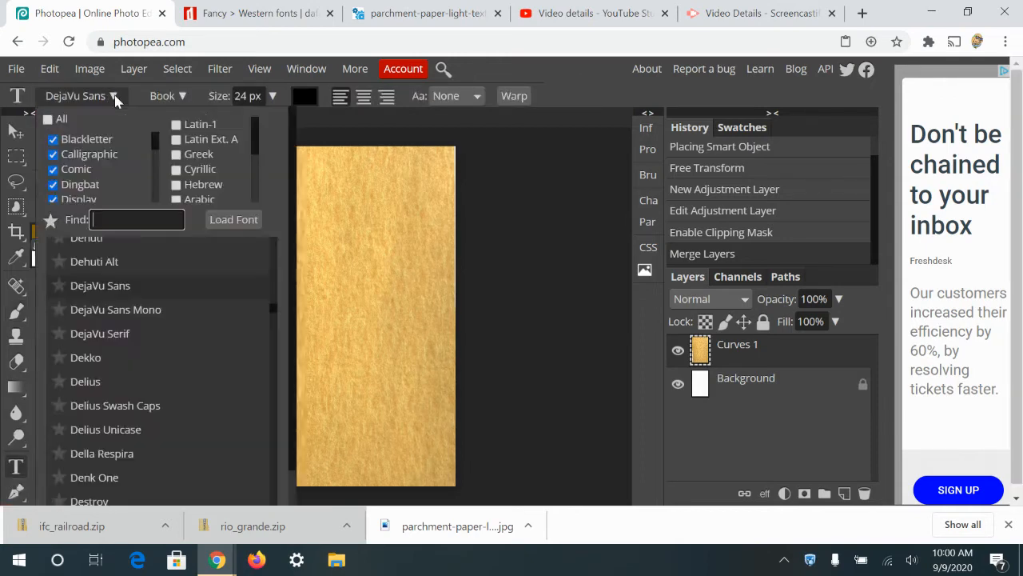
click(227, 219)
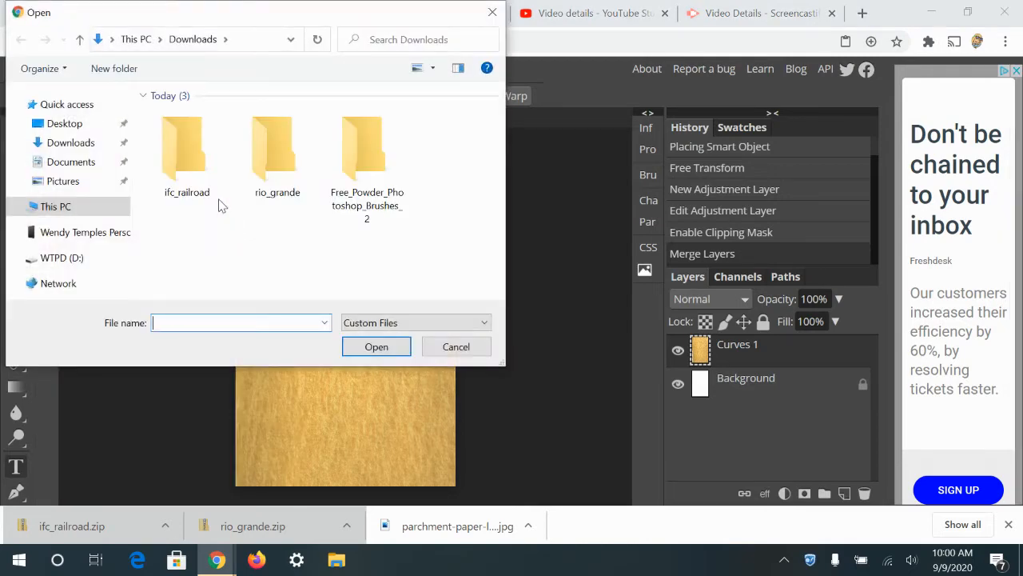
double_click(208, 160)
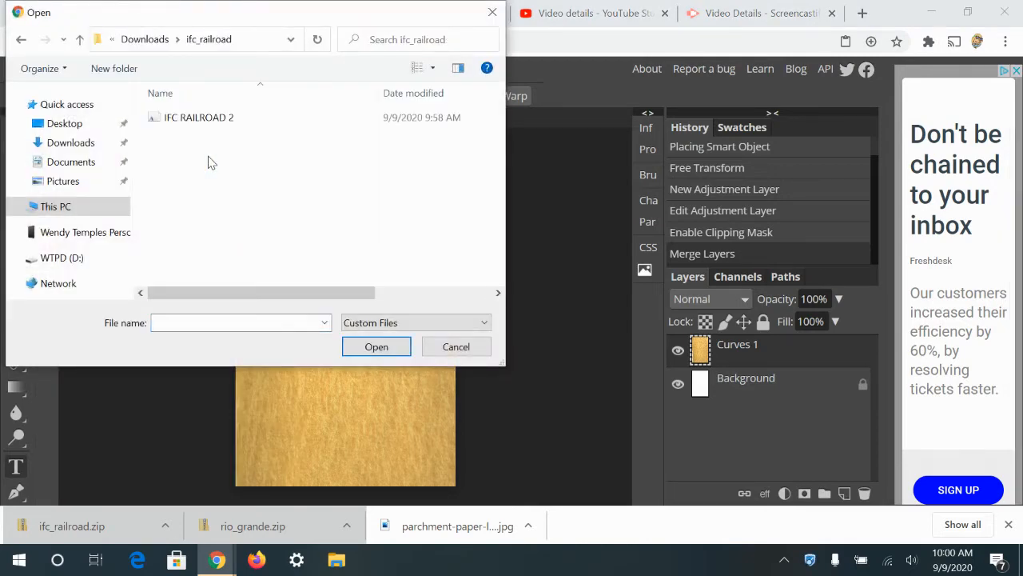
double_click(196, 116)
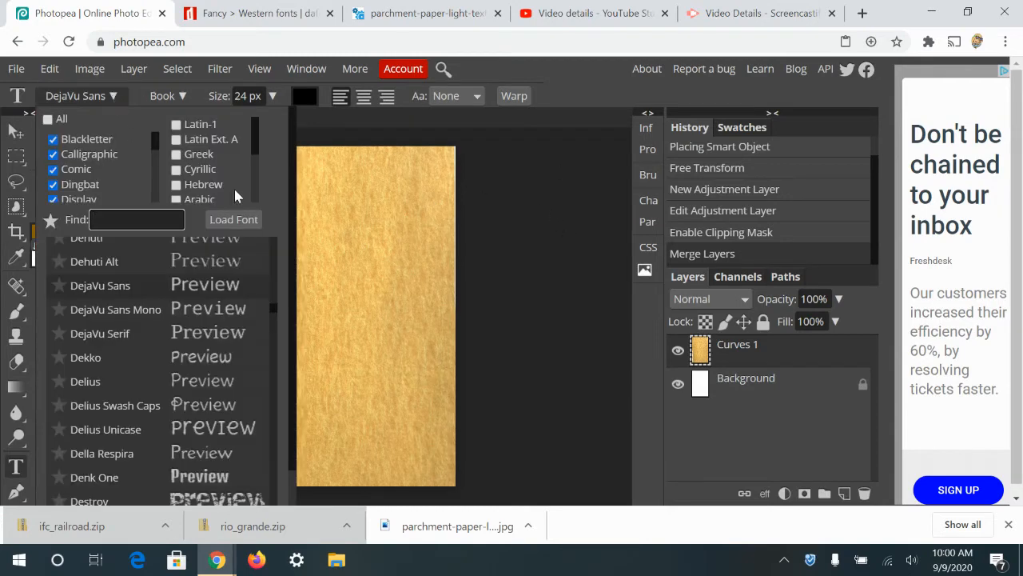
- Load both the RioGrande and RioGrande Striped fonts from the rio_grande folder in Downloads
click(235, 219)
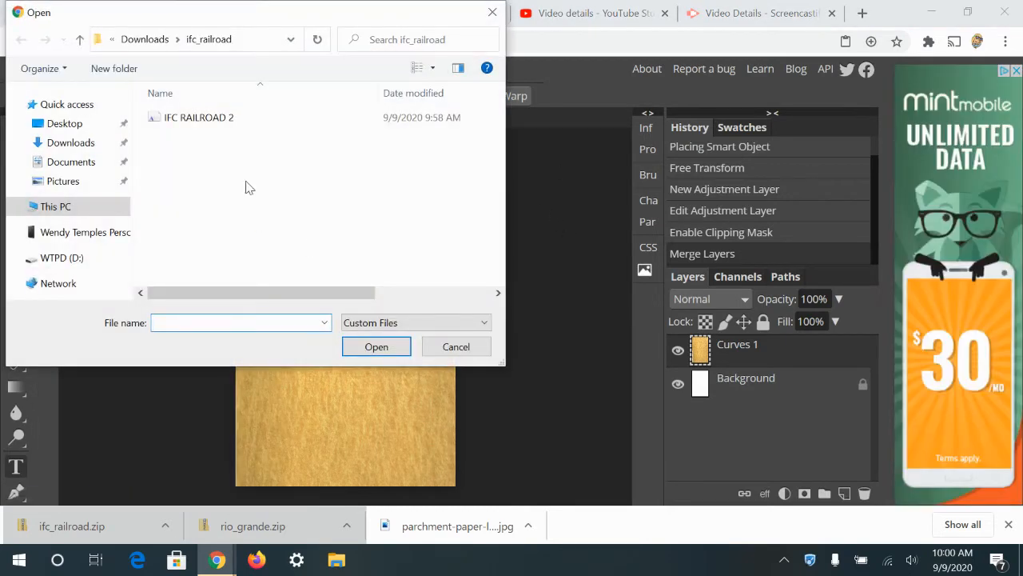
click(155, 40)
double_click(275, 188)
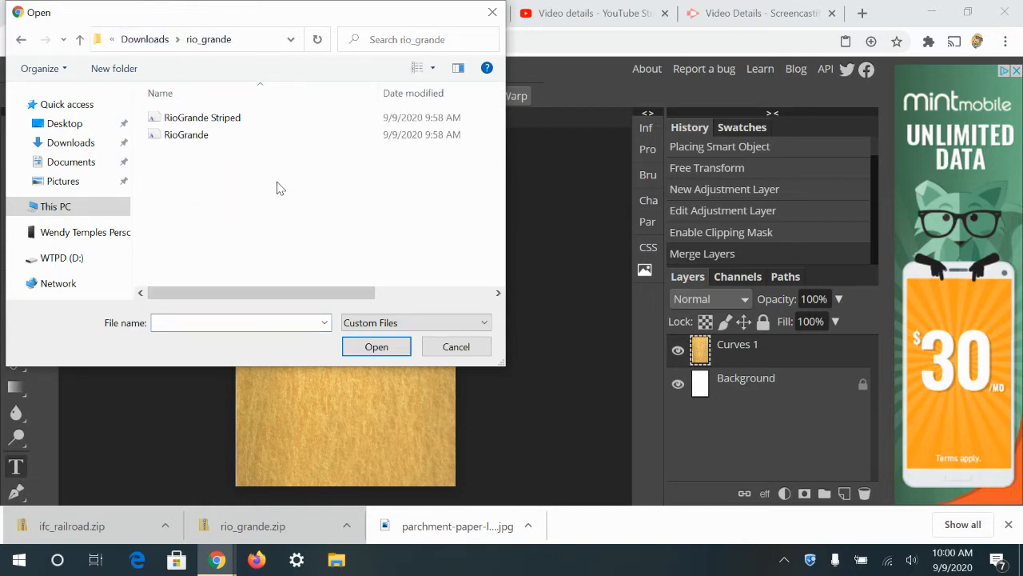
click(183, 136)
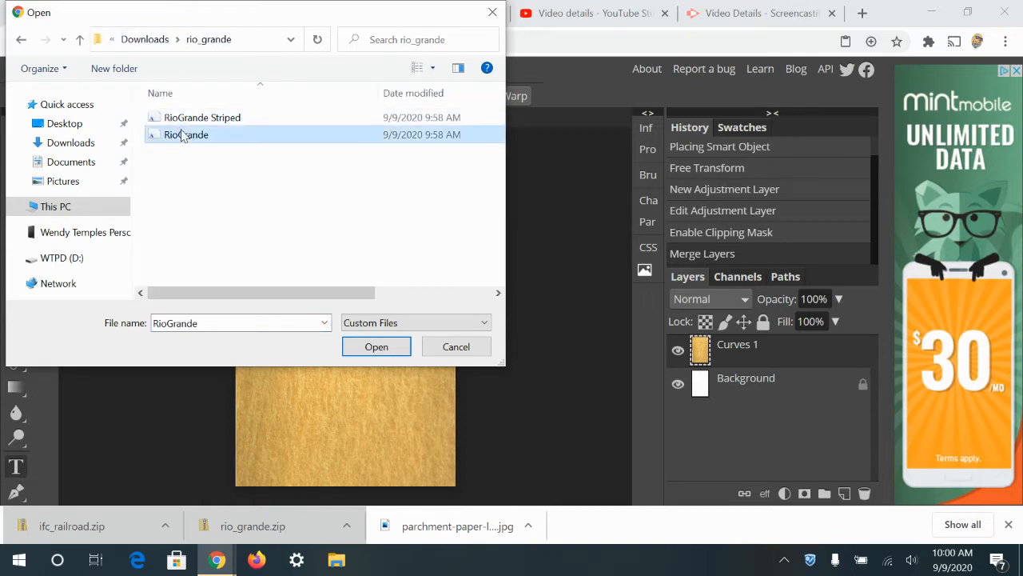
ctrl+click(183, 118)
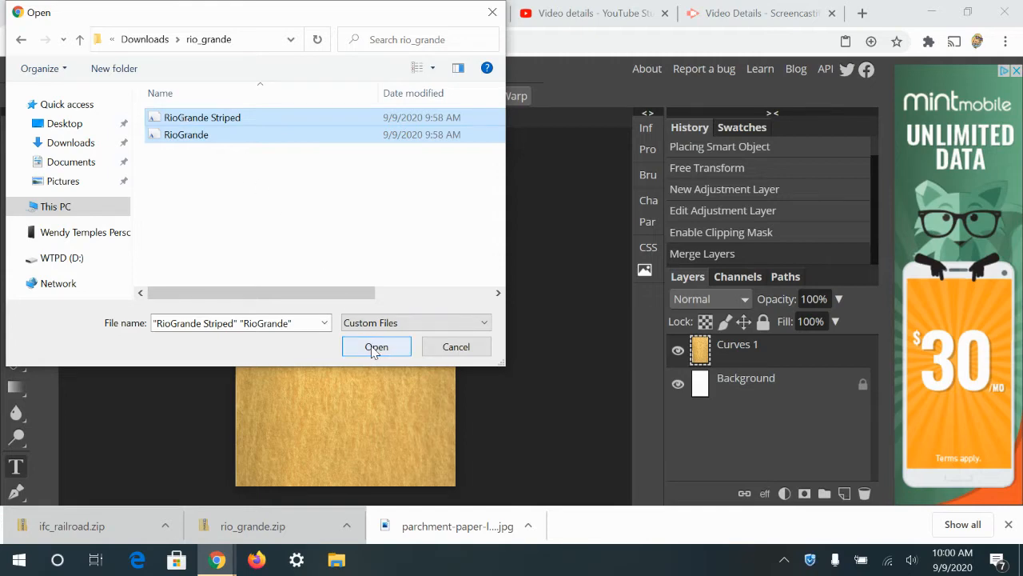
click(373, 348)
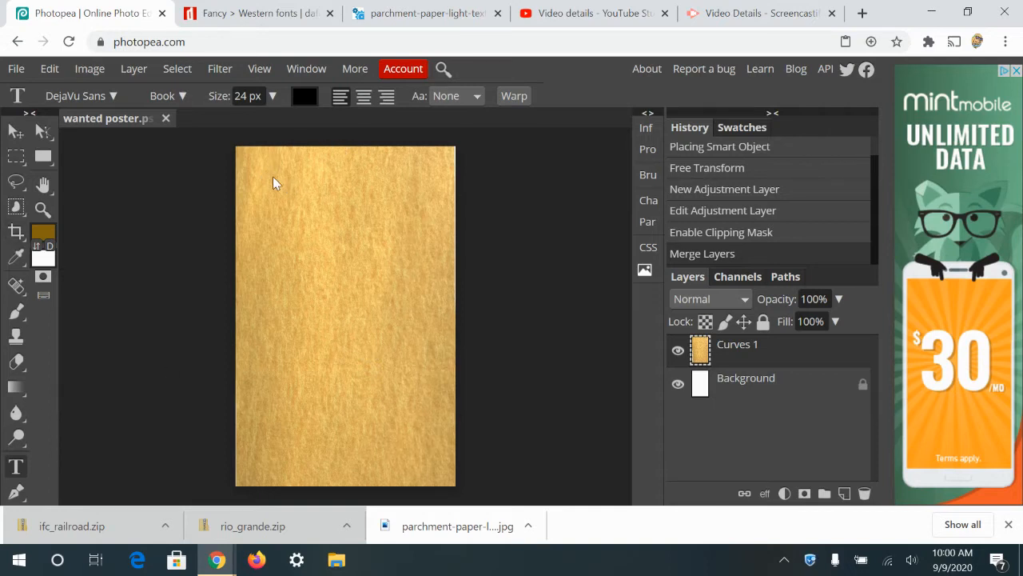
- Add the heading text "Wanted" near the upper edge of the page and set its size to 350 px
click(308, 185)
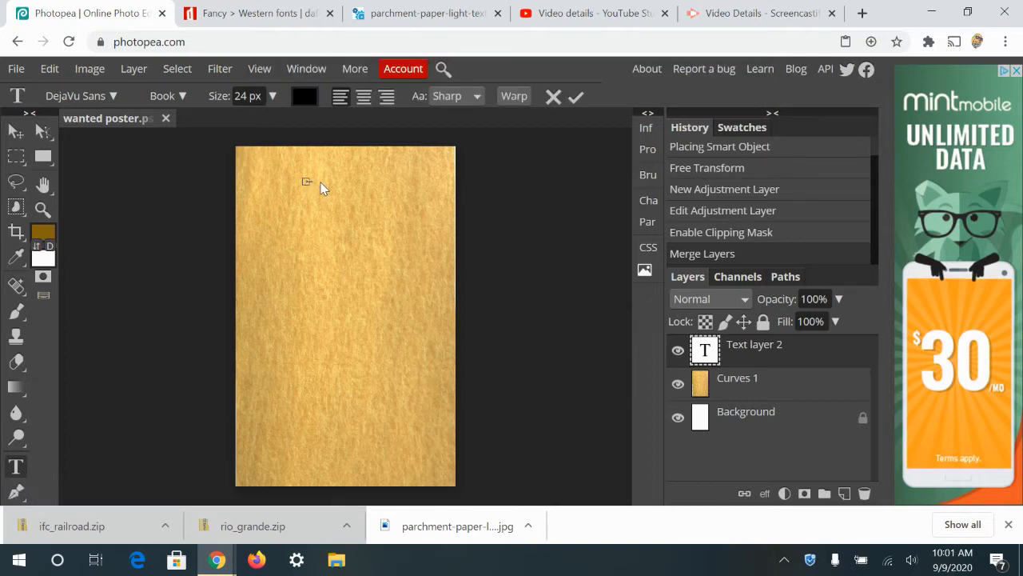
click(310, 182)
click(271, 96)
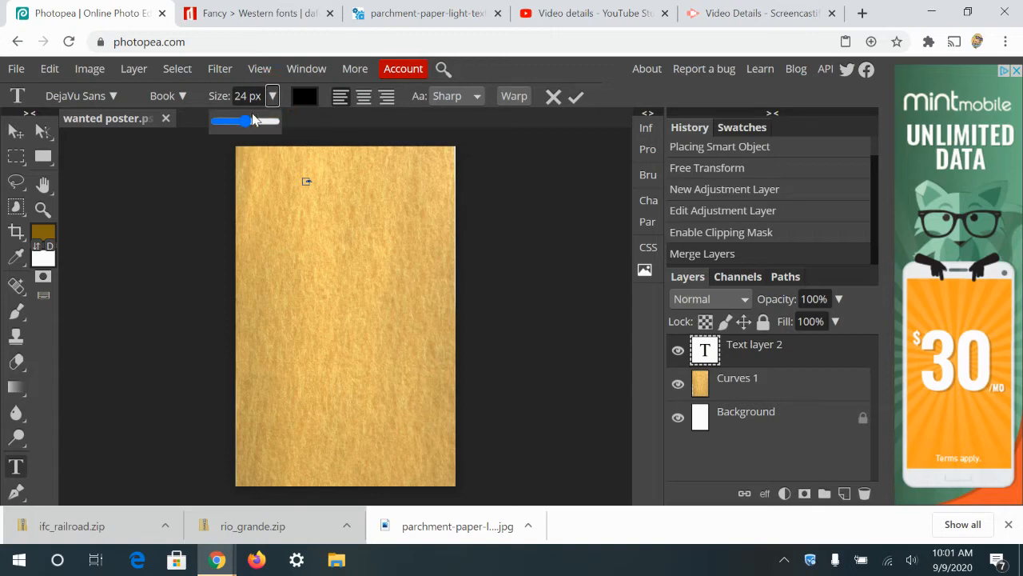
drag(247, 121, 296, 117)
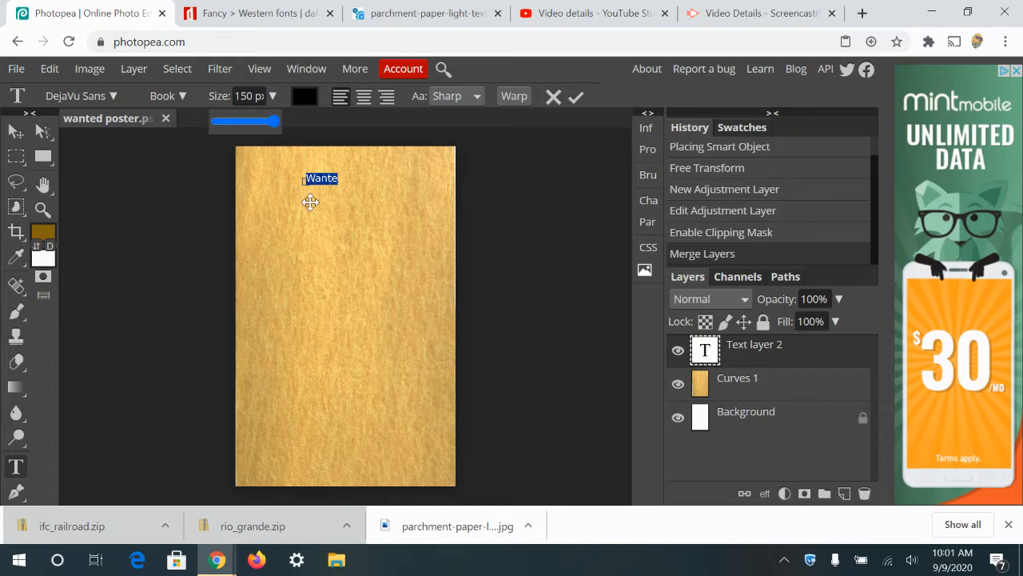
double_click(252, 94)
text(35)
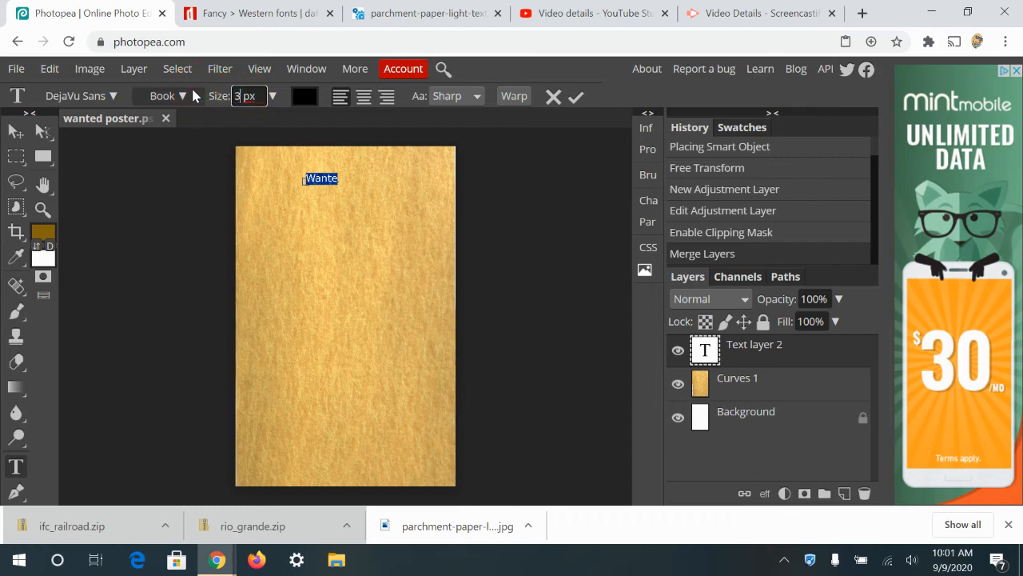
text(0)
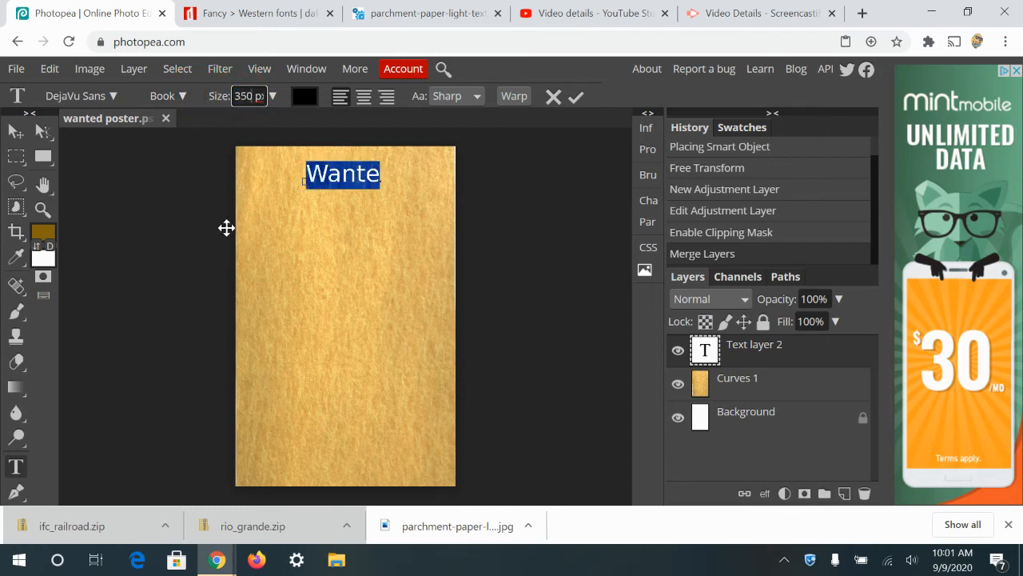
- Set the Wanted heading in the IFC INSANE RODEO font and scale it up to about 996 px
click(111, 97)
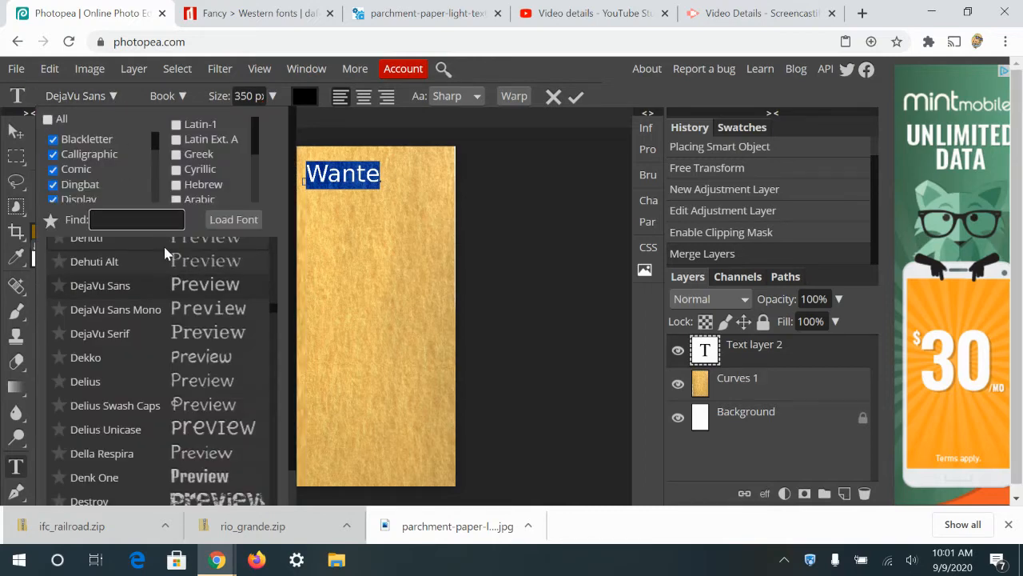
text(ifc)
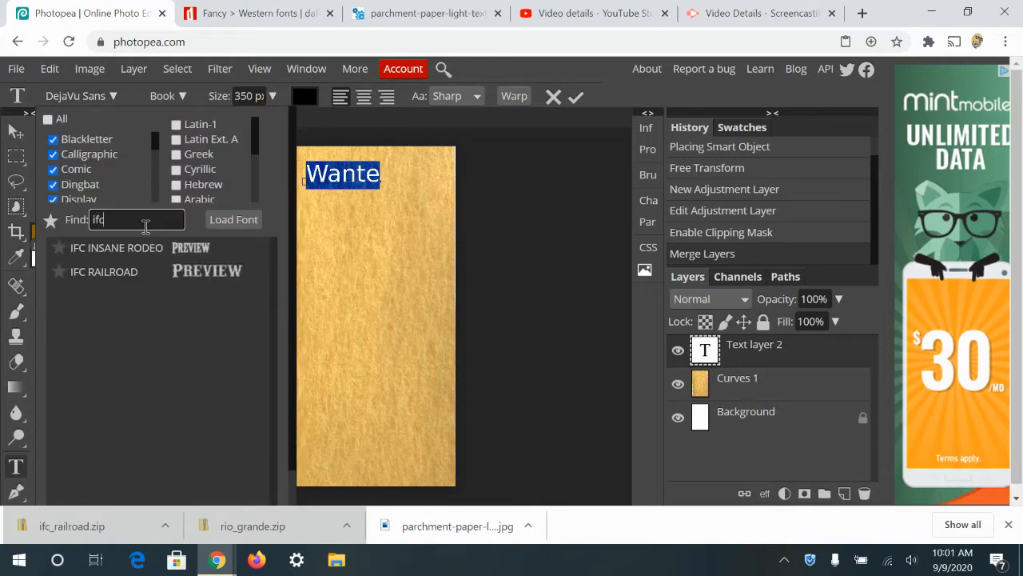
click(150, 255)
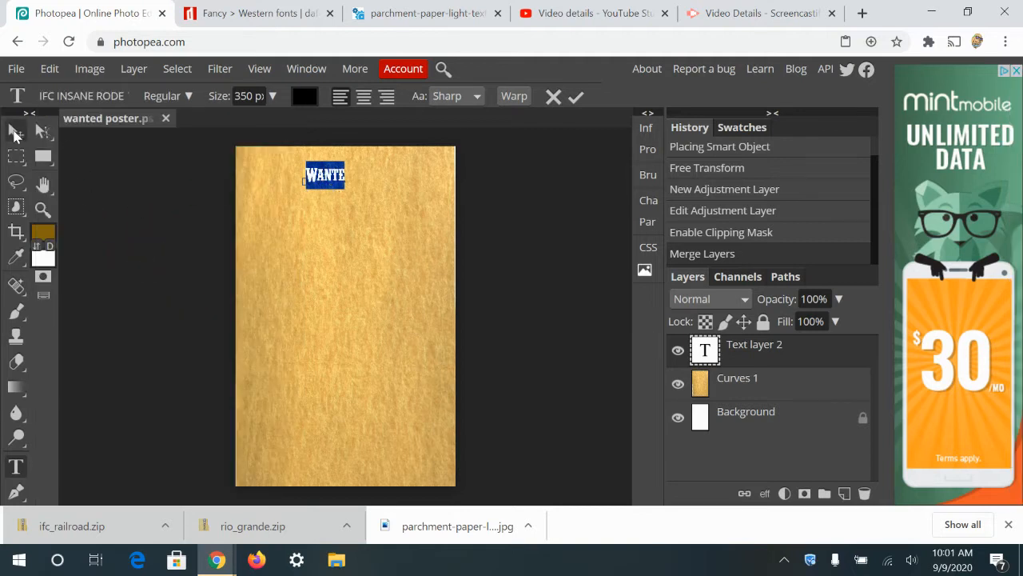
click(15, 130)
drag(348, 183, 426, 196)
key(Return)
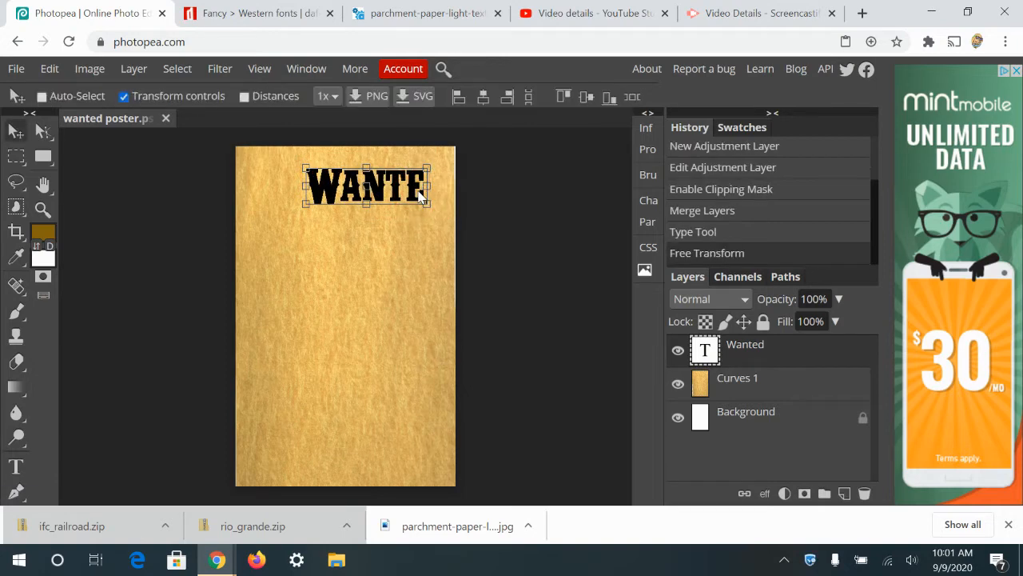
- Insert a full-size "D" after the E so the large heading letters spell out Wanted
double_click(422, 191)
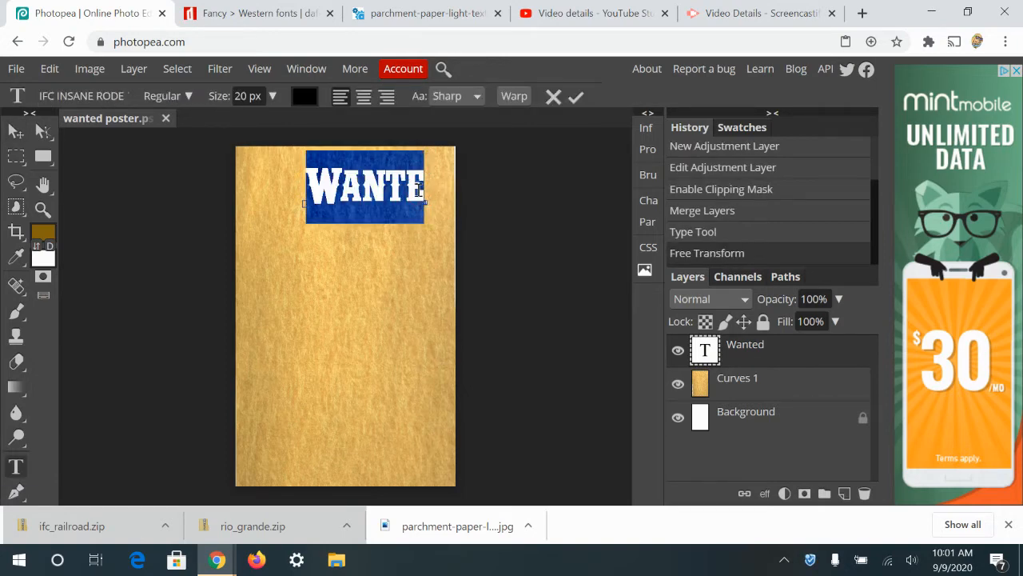
click(425, 189)
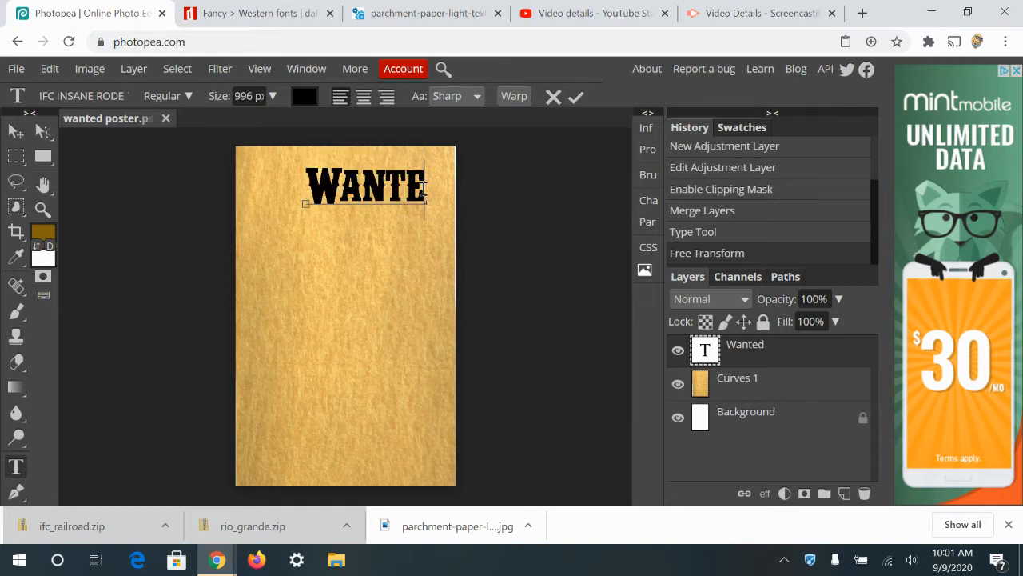
text(D)
key(BackSpace)
text(D)
drag(307, 192, 448, 193)
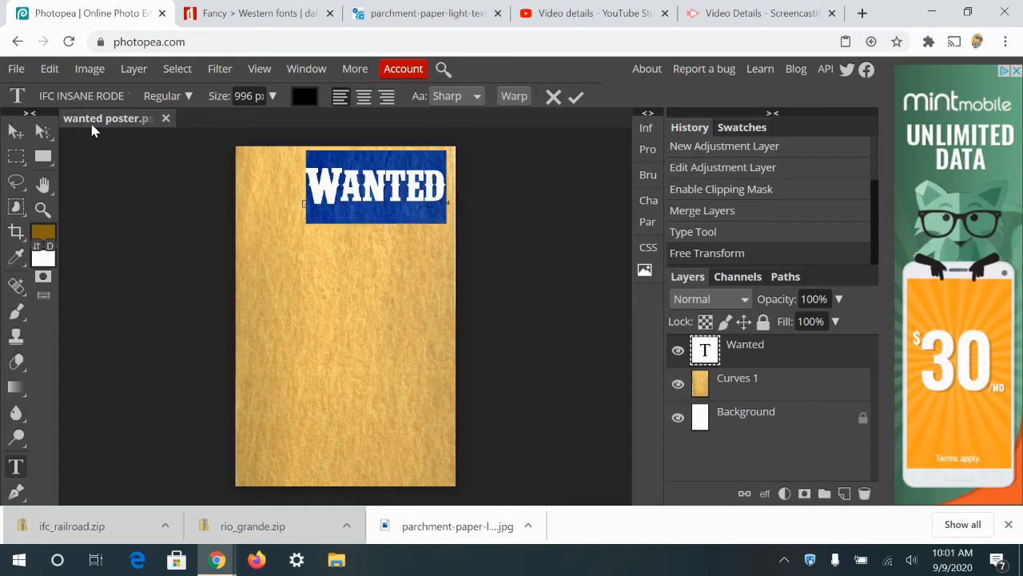
- Enlarge the Wanted heading to span nearly the page width, center it near the upper edge, and apply the transform
click(16, 132)
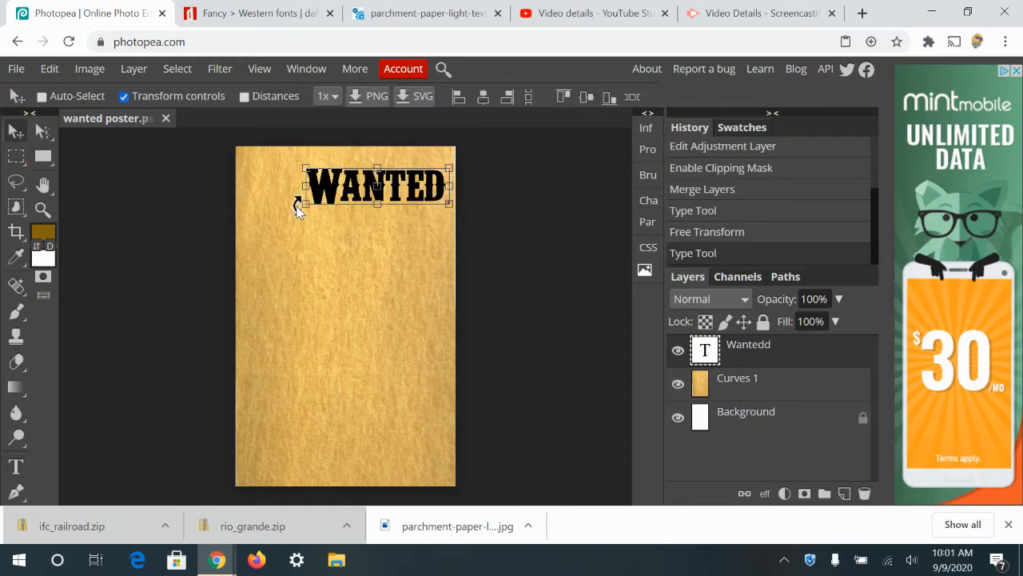
click(308, 204)
click(308, 204)
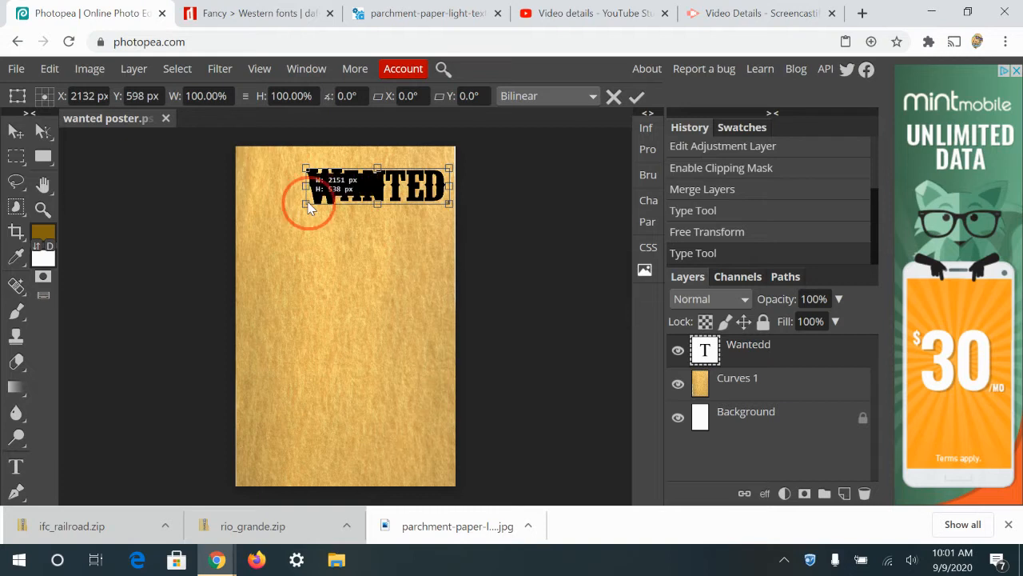
drag(308, 207, 256, 252)
mouse_move(374, 206)
mouse_down()
mouse_move(368, 198)
mouse_move(369, 209)
mouse_up()
key(Return)
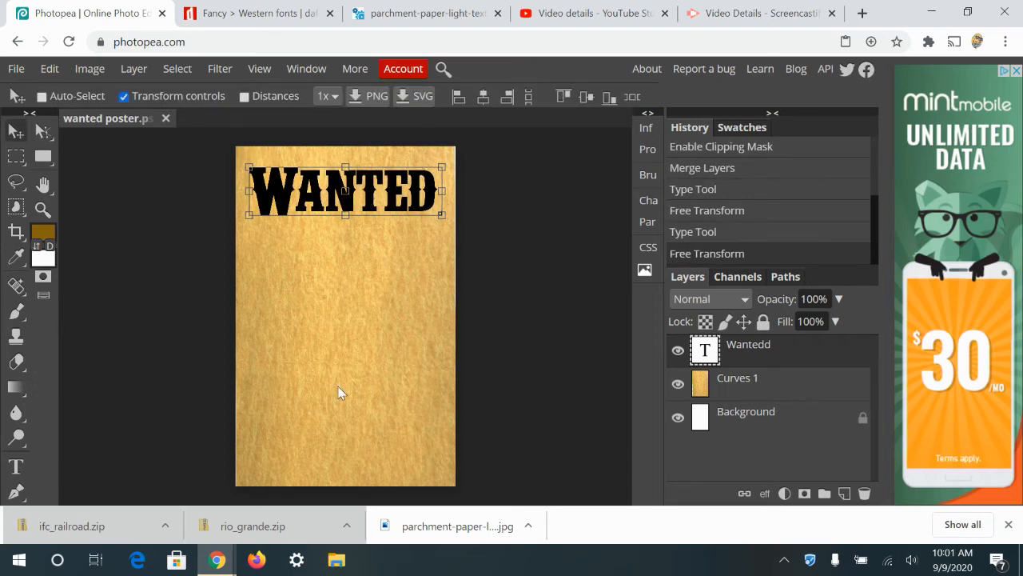
- Start a new text layer below the Wanted heading with the size set to 350 px
click(16, 466)
click(342, 245)
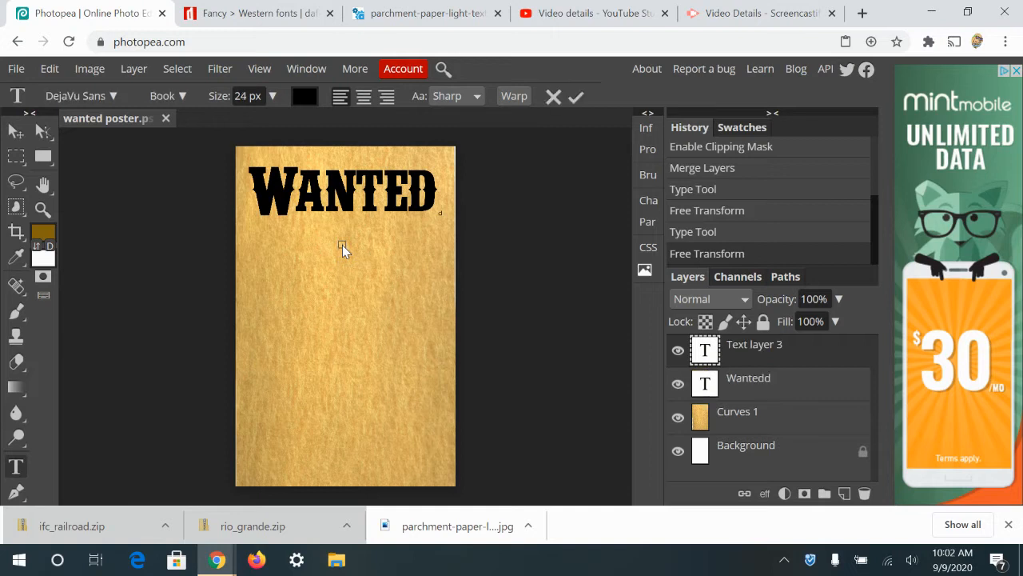
click(247, 95)
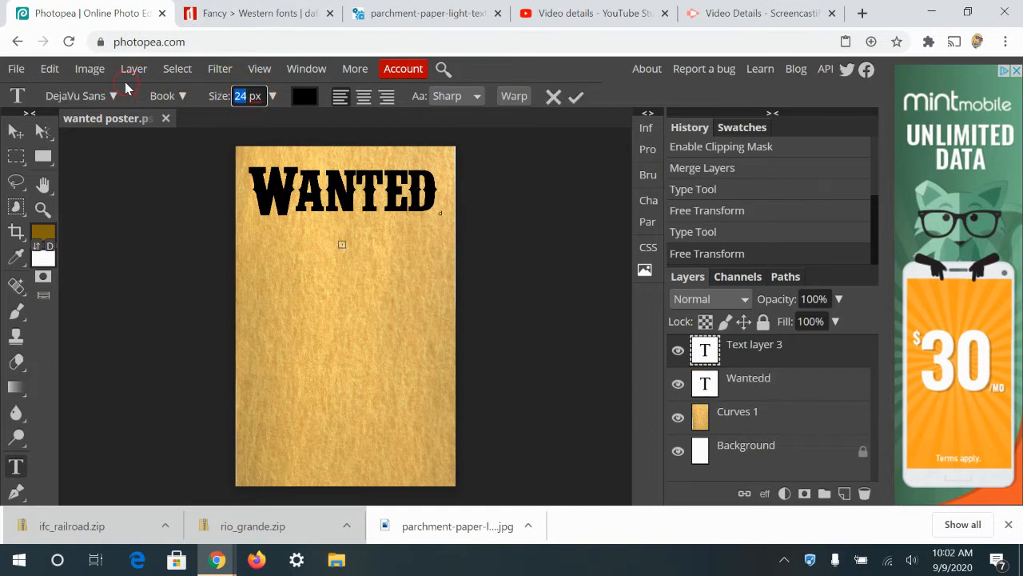
text(350)
text(B)
text(illy th)
key(BackSpace)
key(BackSpace)
key(BackSpace)
key(BackSpace)
key(BackSpace)
key(BackSpace)
key(BackSpace)
key(BackSpace)
- Enter "Billy The Kid" as the text below the Wanted heading, capitalizing each word
click(336, 242)
text(Billy the)
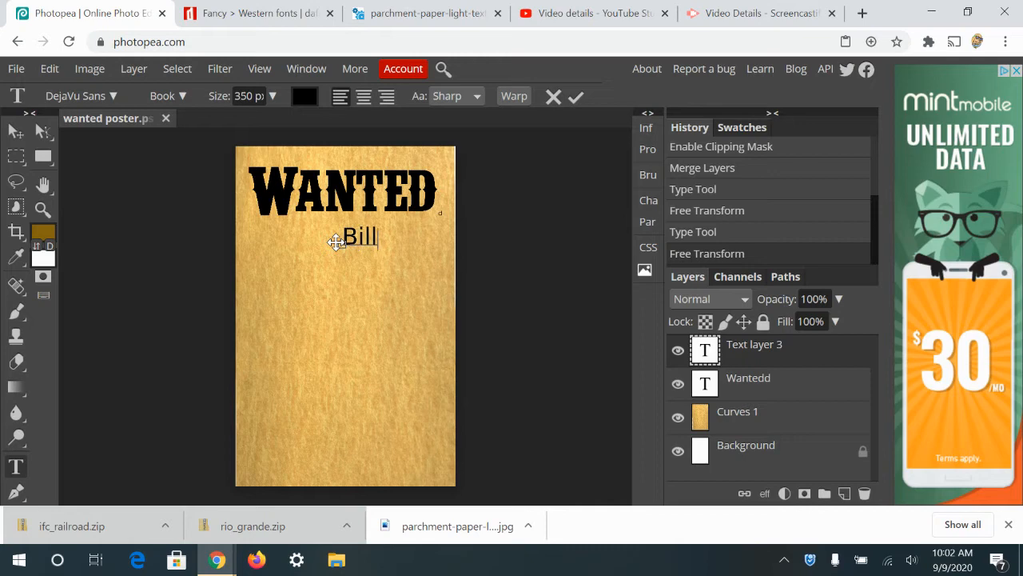
key(BackSpace)
key(BackSpace)
key(BackSpace)
text(The K)
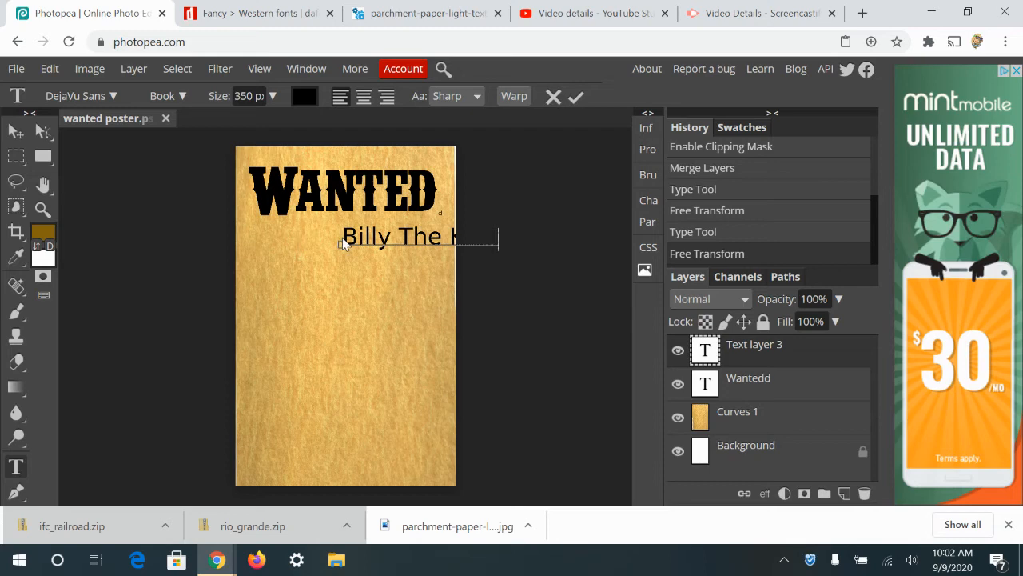
- Change the font of the whole "Billy The Kid" text to Rio Grande
drag(342, 243, 490, 237)
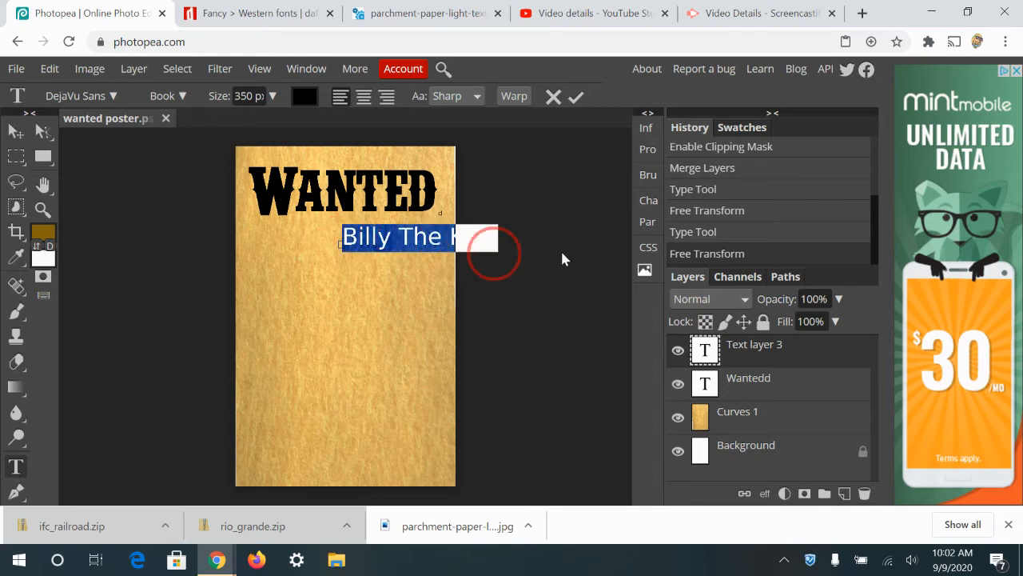
click(106, 96)
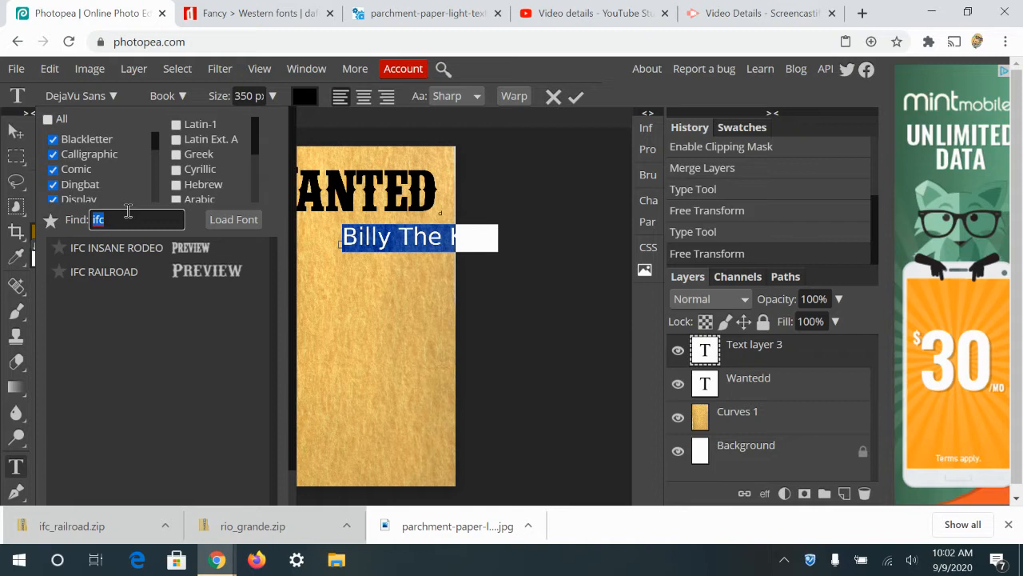
text(rio)
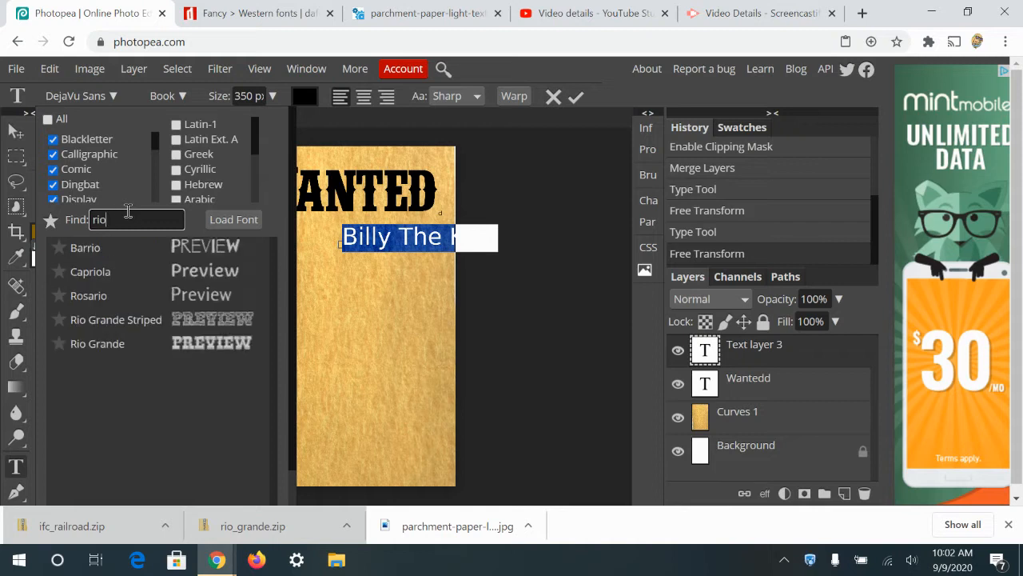
click(130, 337)
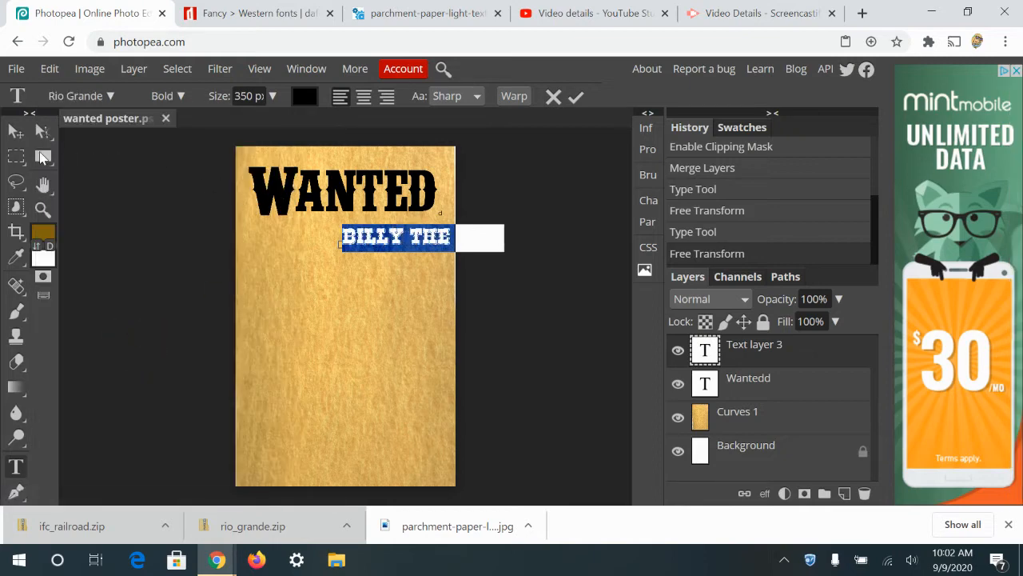
- Move the name text fully onto the page beneath the Wanted heading and delete the stray "s" at its end
click(15, 130)
drag(402, 239, 345, 237)
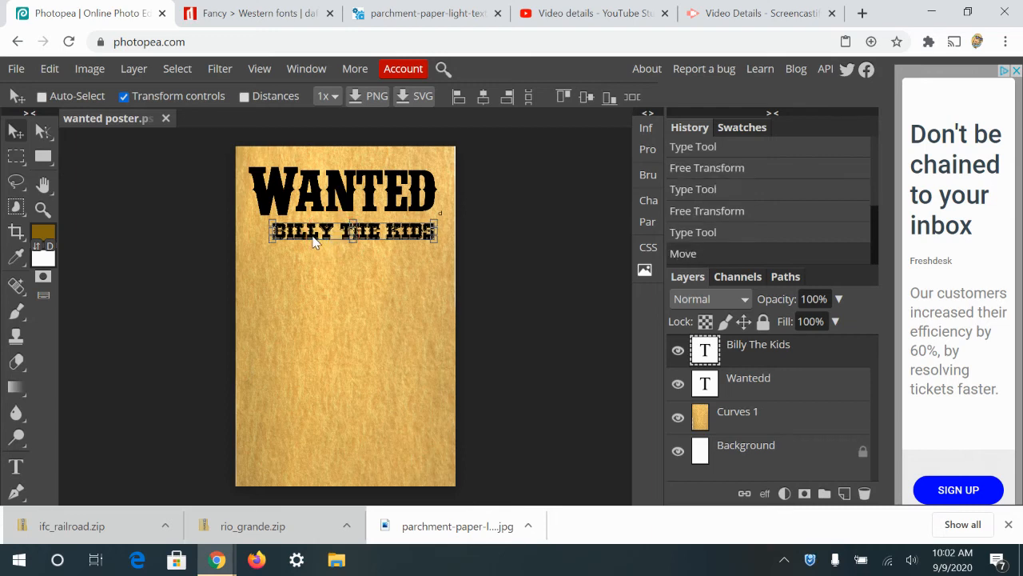
double_click(418, 235)
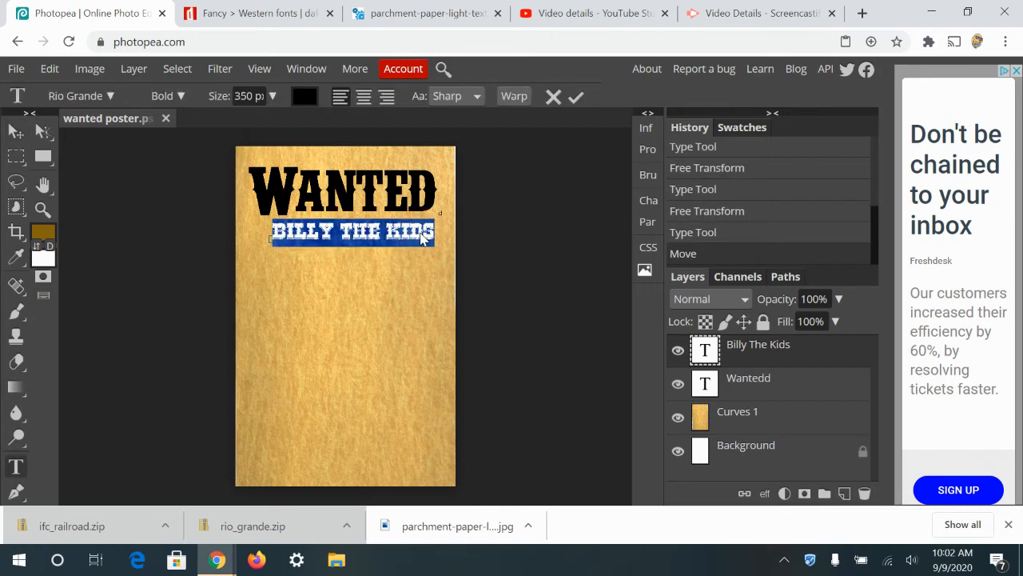
click(423, 237)
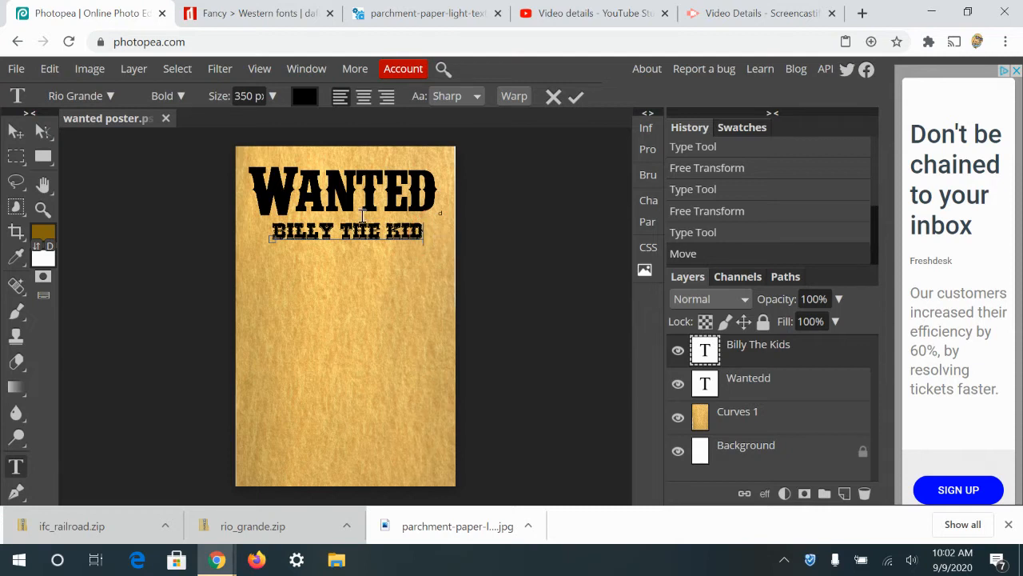
click(327, 173)
click(326, 190)
- Select all of the Wanted heading's text and change its font to Rio Grande
click(14, 477)
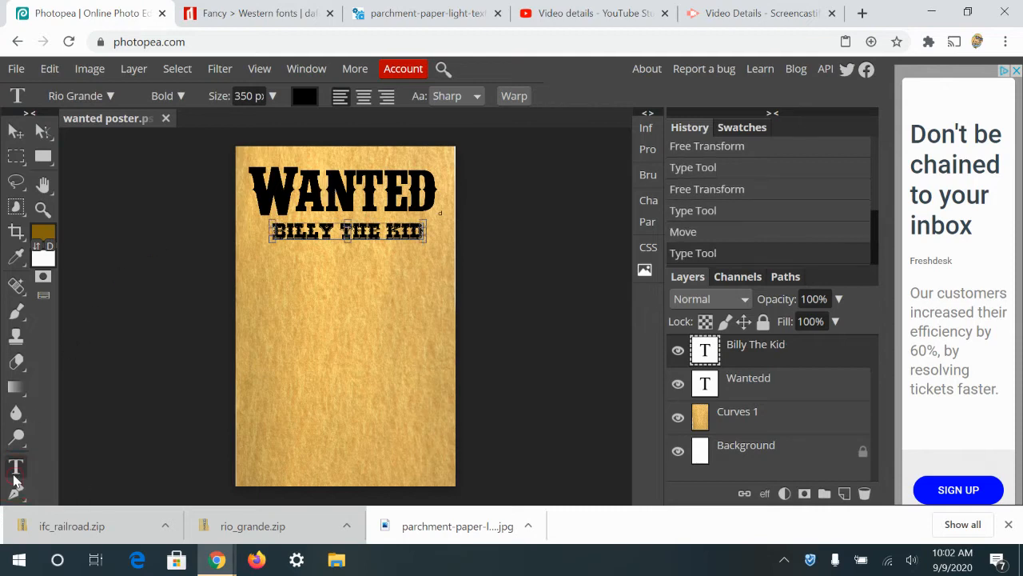
double_click(295, 172)
click(295, 173)
drag(296, 173, 388, 191)
key(ctrl+a)
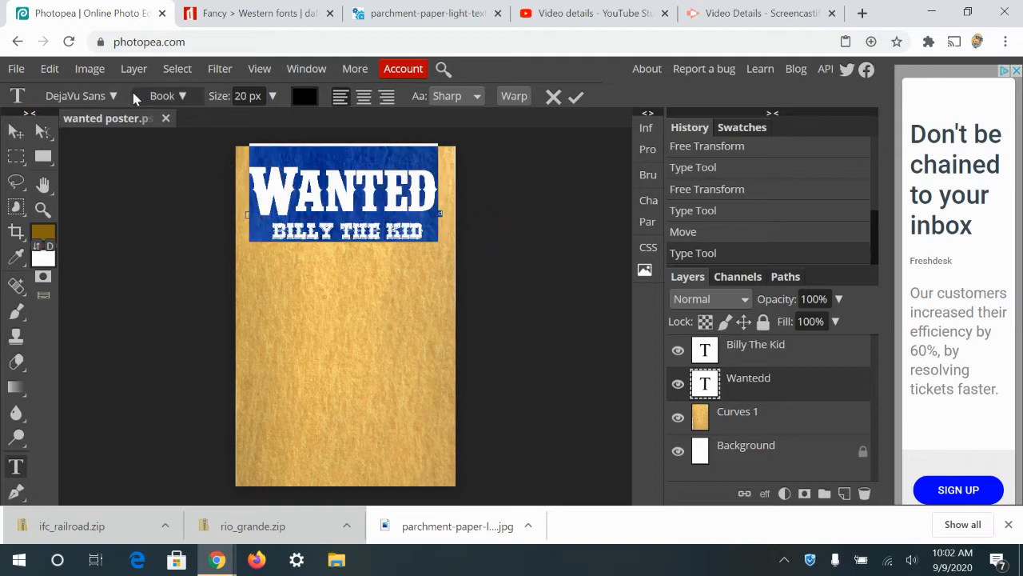
click(112, 97)
text(rio)
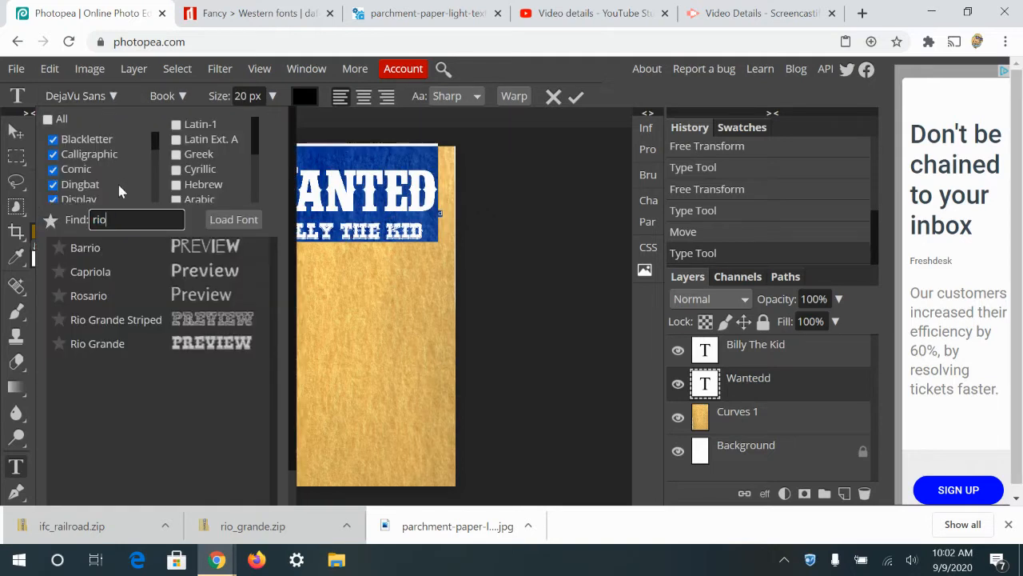
click(193, 345)
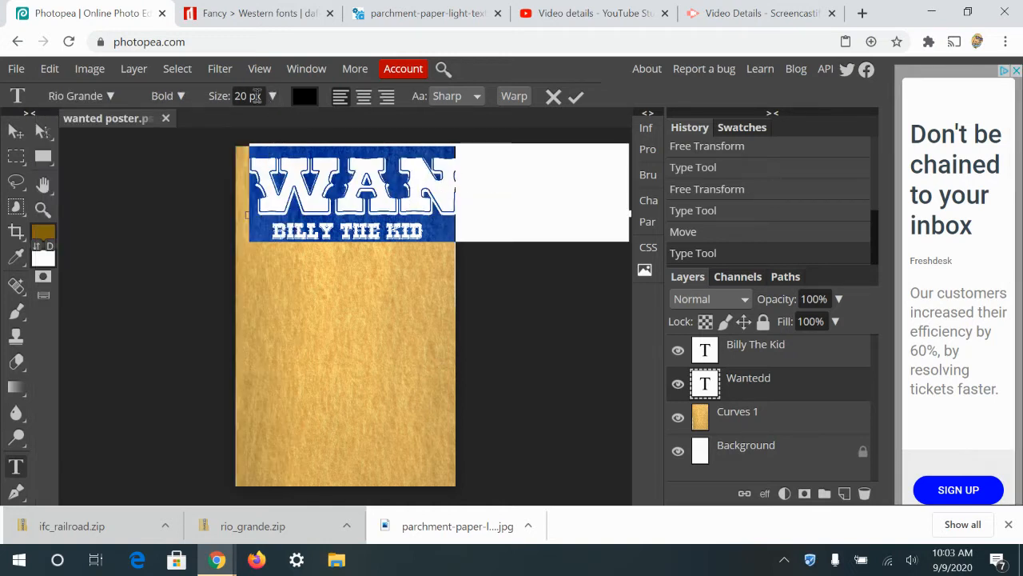
- Set the Wanted heading's text size to 350 px and delete the extra "d" at its end
click(273, 102)
drag(238, 122, 313, 131)
drag(249, 97, 158, 104)
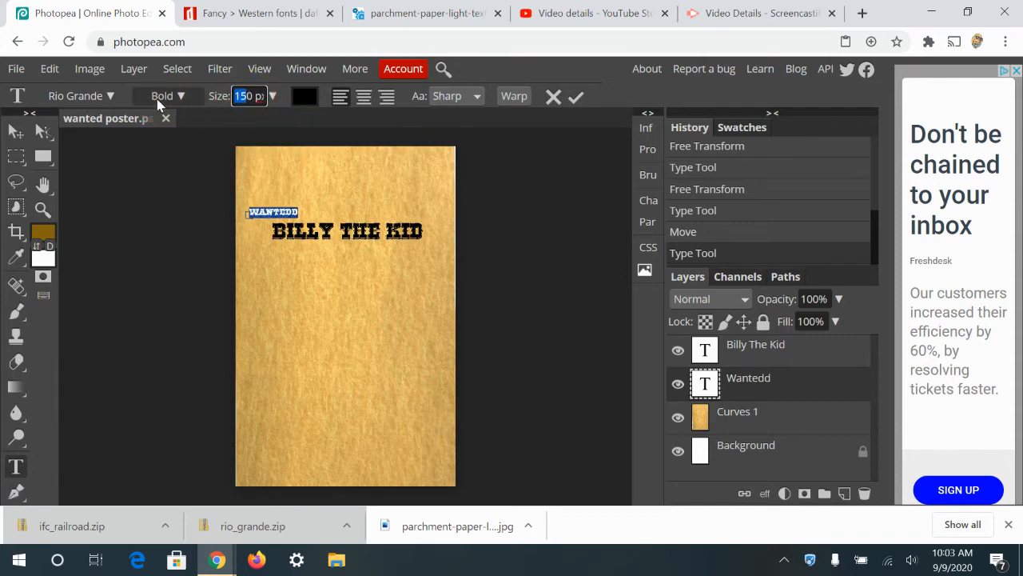
text(350)
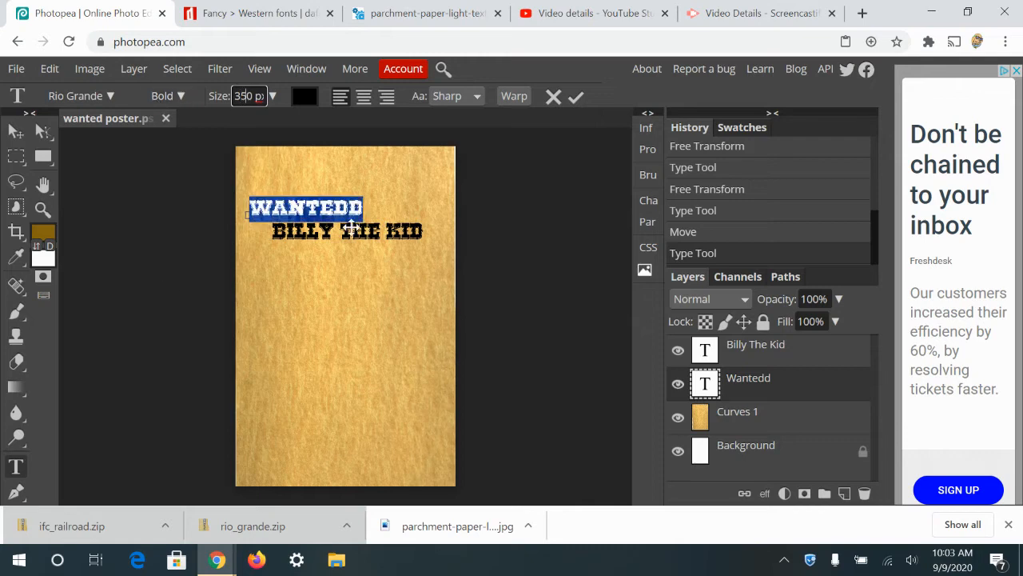
click(366, 210)
key(BackSpace)
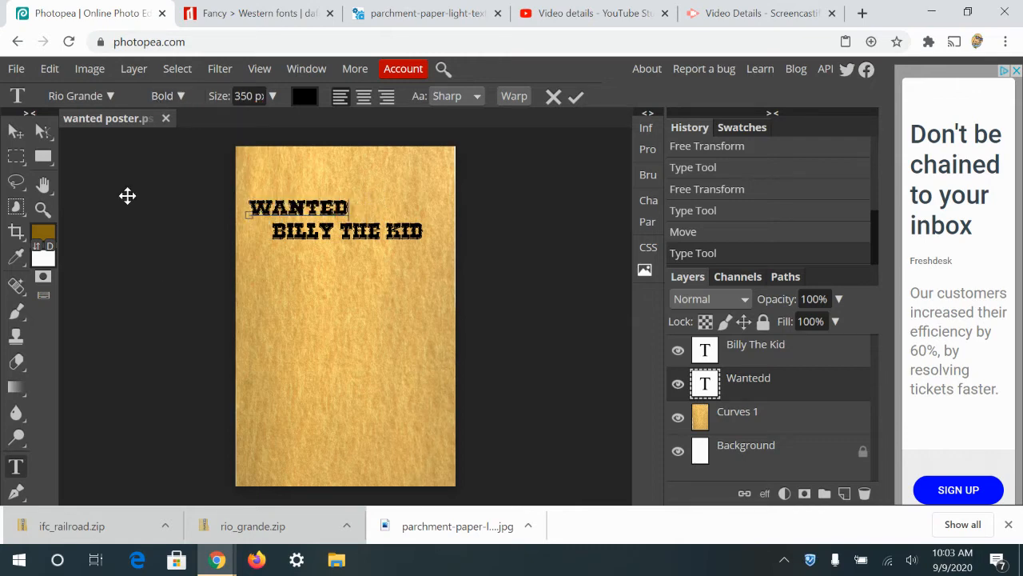
- Enlarge the Wanted heading to about 204% and center it horizontally near the poster's upper edge
click(16, 131)
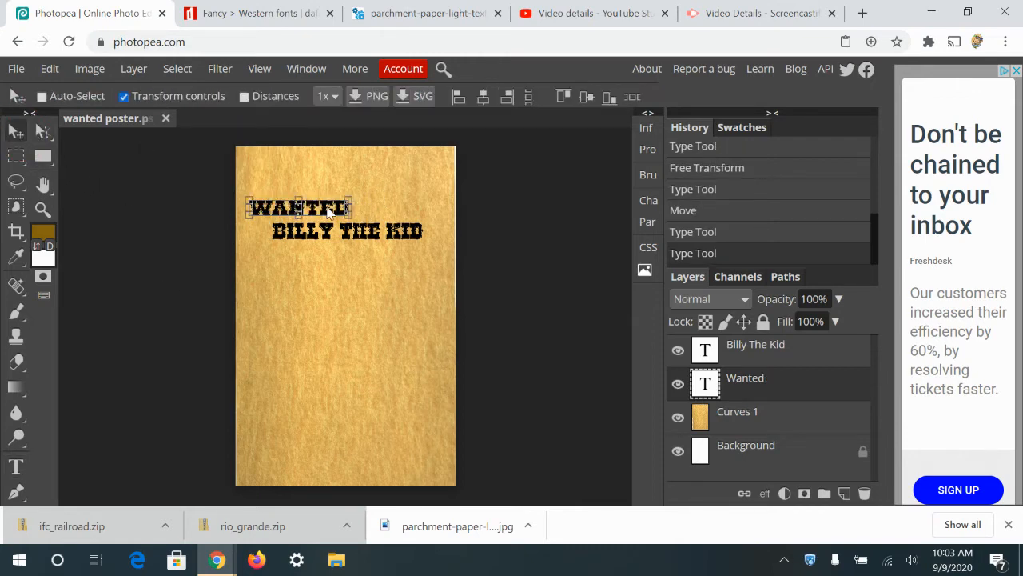
drag(350, 215, 453, 260)
drag(414, 228, 408, 187)
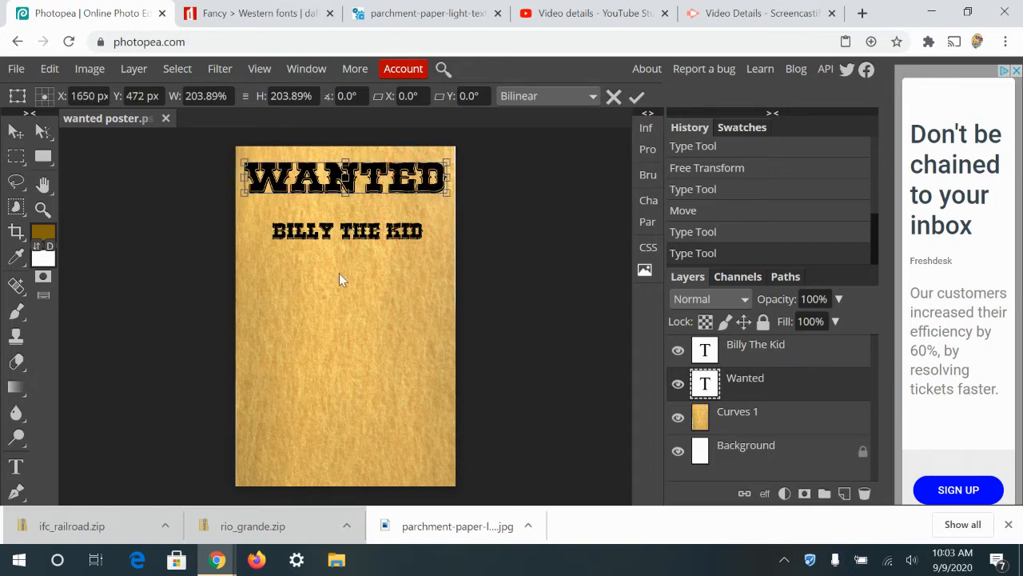
- Change the "Billy The Kid" text's font to IFC RAILROAD and center it just below the Wanted heading
click(16, 466)
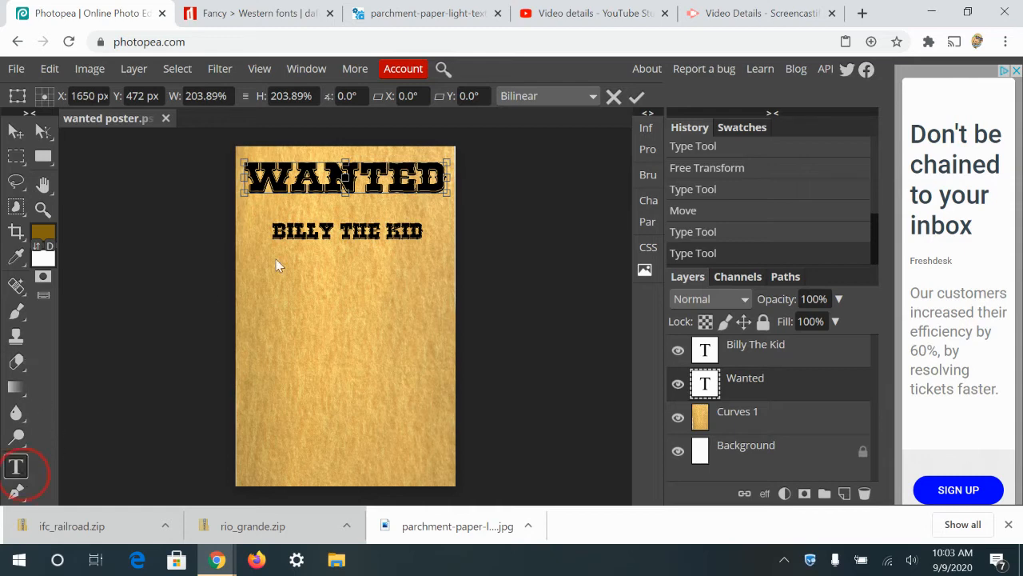
click(353, 232)
triple_click(353, 232)
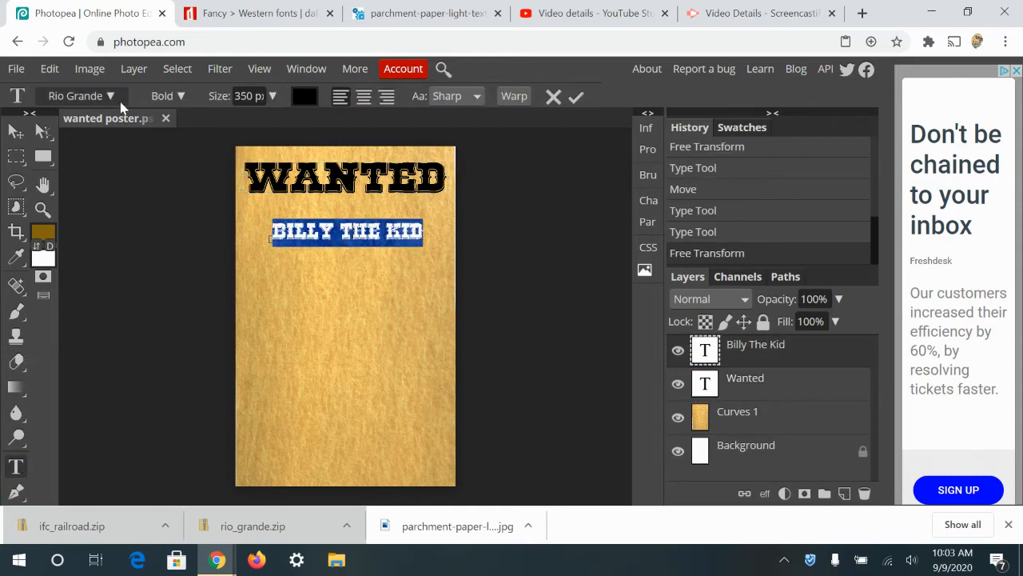
click(77, 95)
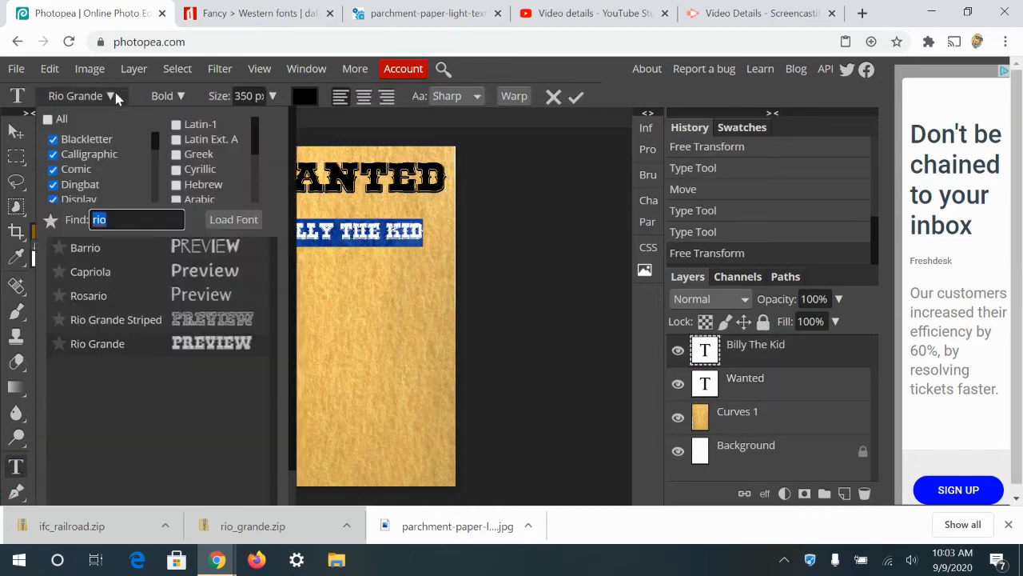
text(ifc)
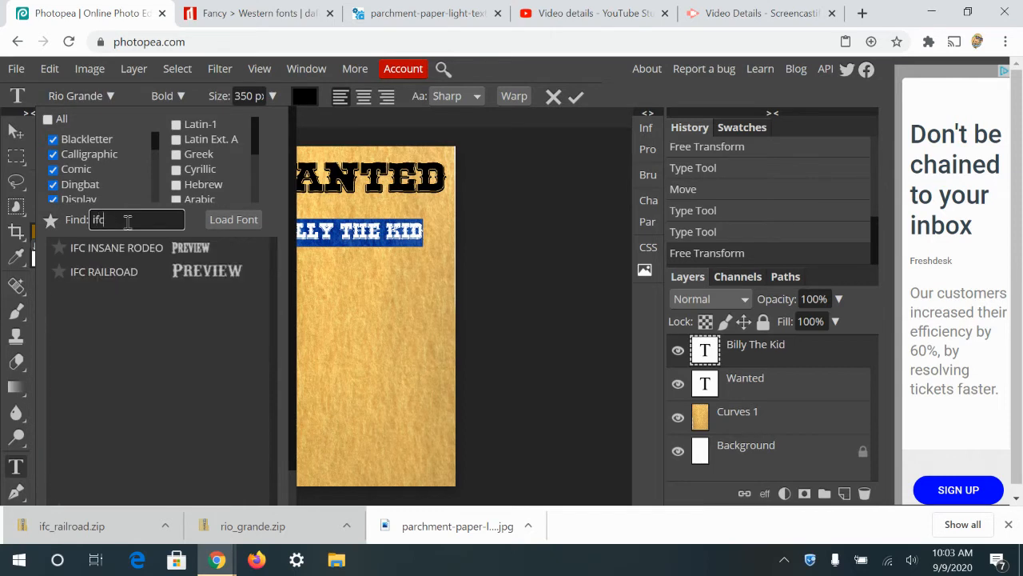
click(120, 272)
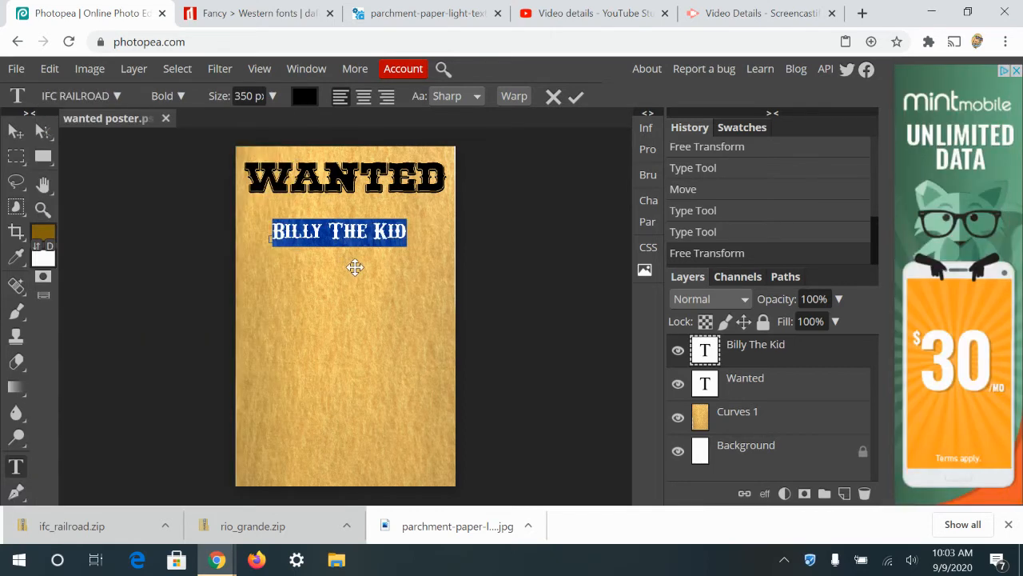
click(15, 131)
drag(375, 236, 380, 226)
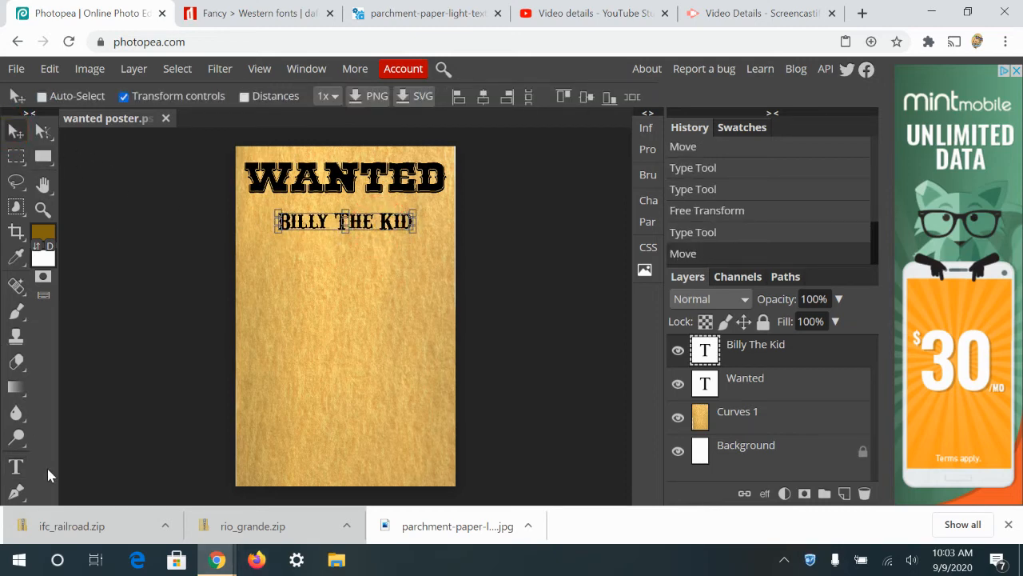
- Create a text box across the poster's lower part with "1000" and "Reward" on separate lines, and center-align the text
click(16, 466)
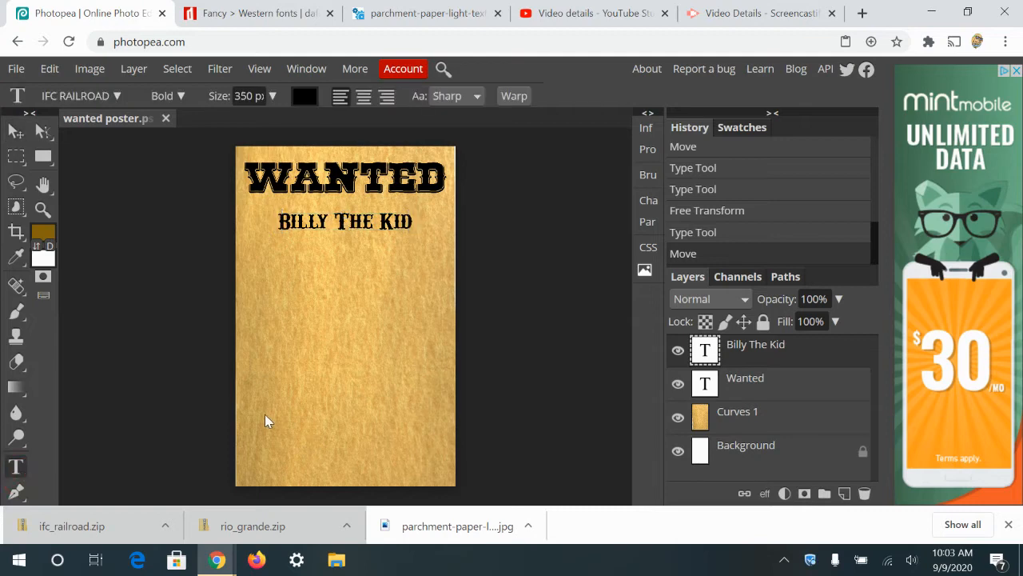
drag(244, 390, 455, 461)
text($100)
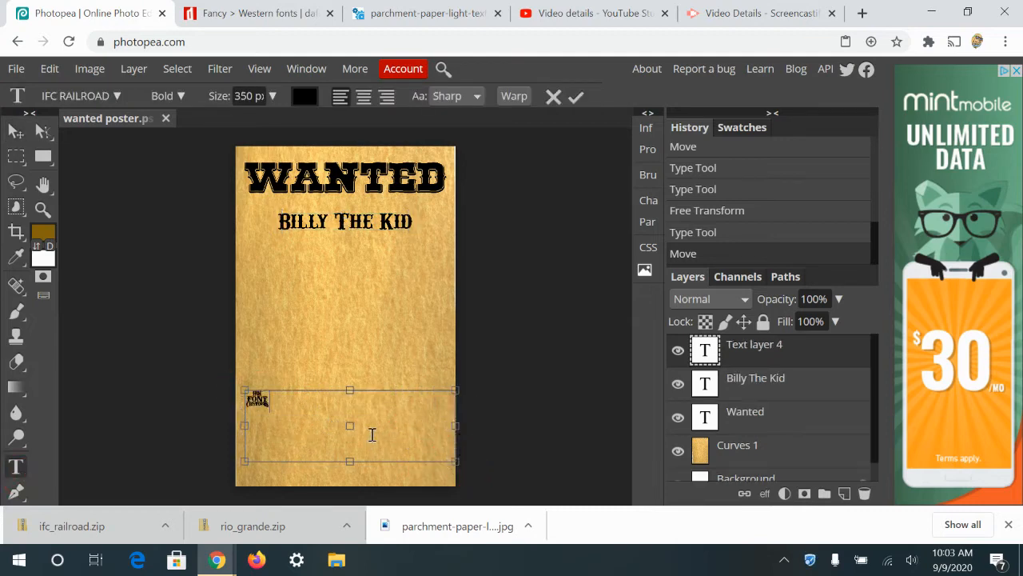
key(BackSpace)
key(BackSpace)
key(BackSpace)
key(BackSpace)
text(0 )
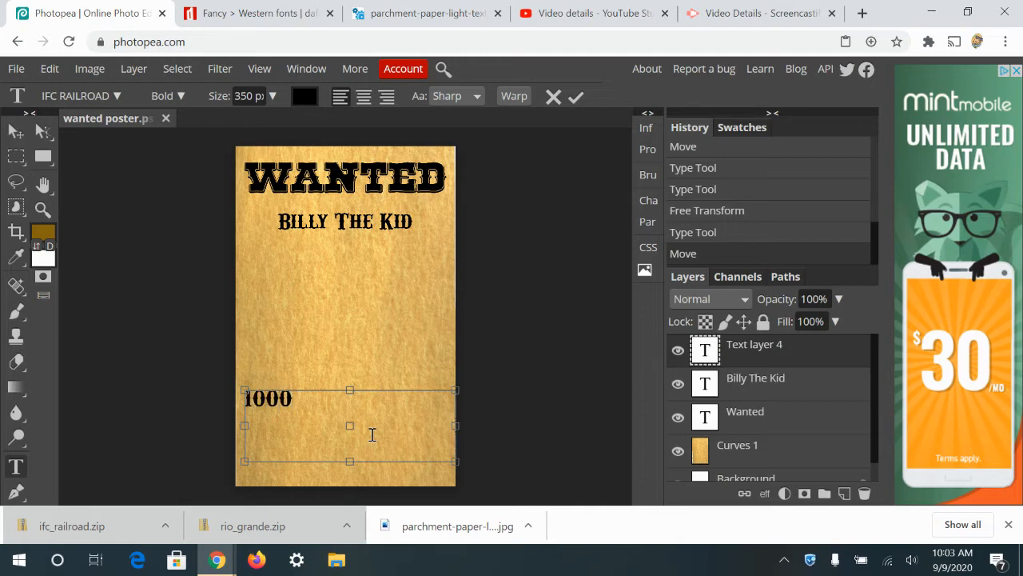
text(REWARD)
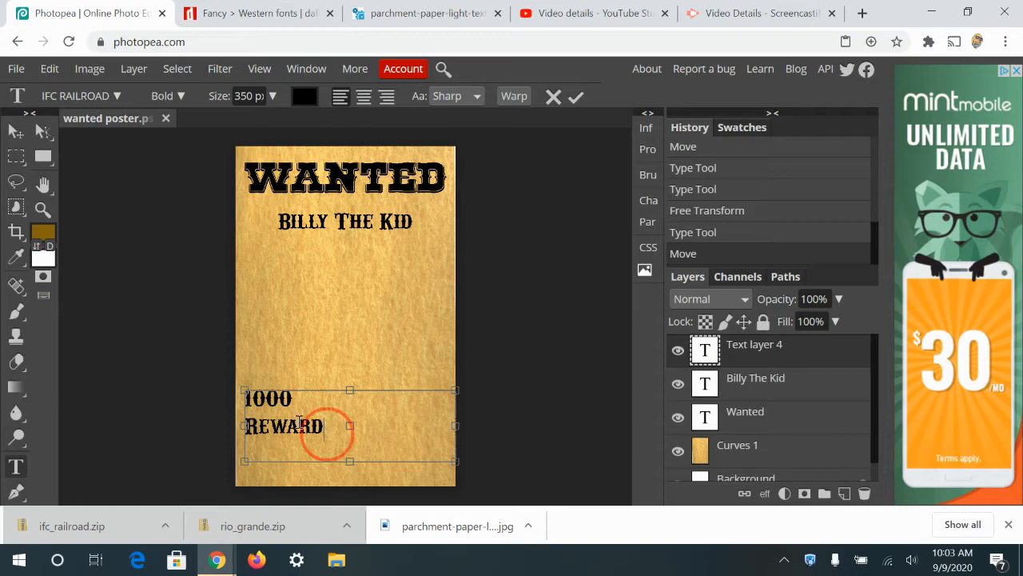
drag(327, 426, 167, 362)
click(362, 99)
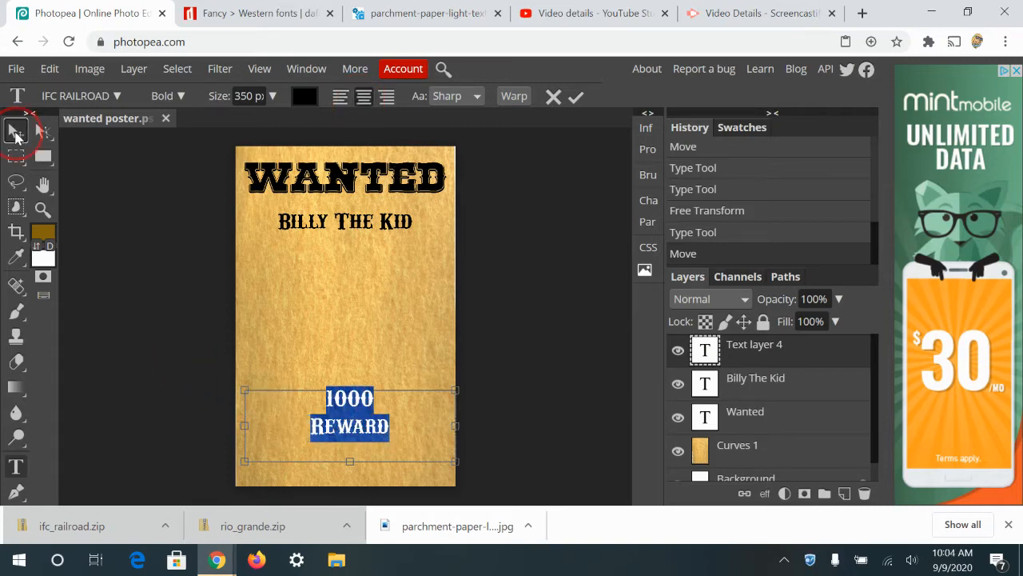
- Enlarge the "1000 Reward" text to about 213% and center it horizontally near the poster's lower edge
click(15, 131)
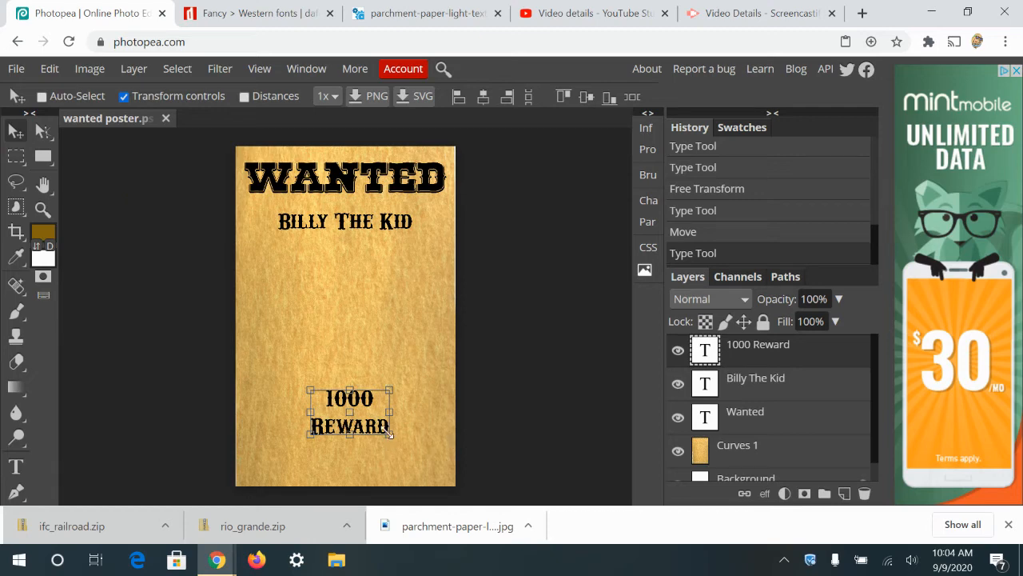
drag(389, 434, 387, 432)
drag(426, 470, 435, 468)
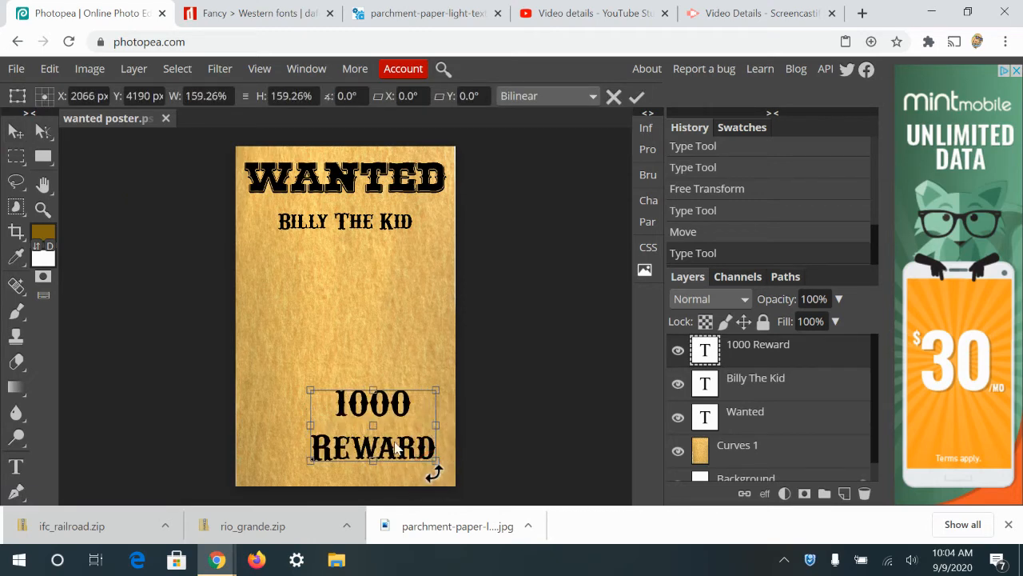
drag(310, 389, 268, 369)
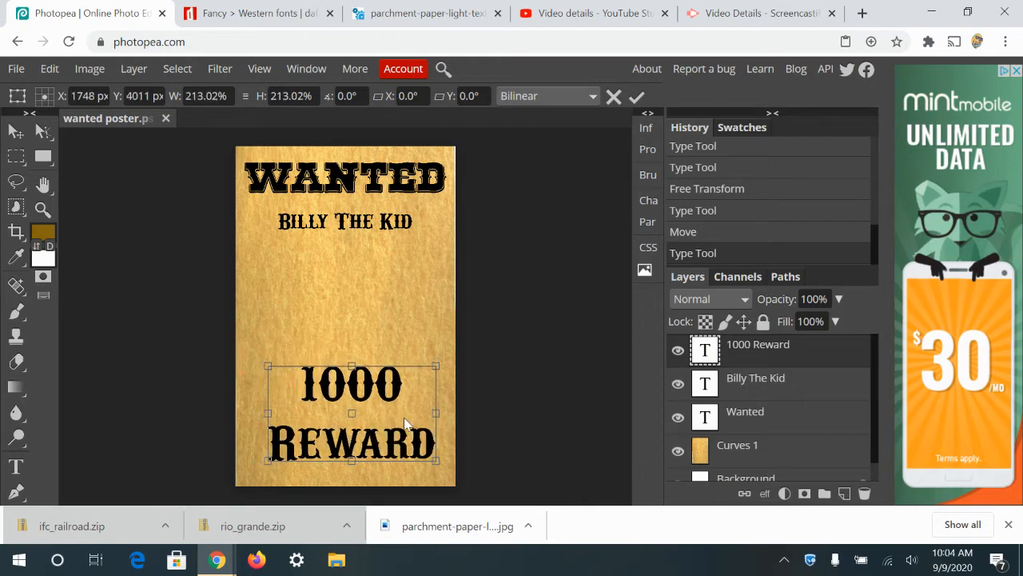
drag(402, 424, 381, 453)
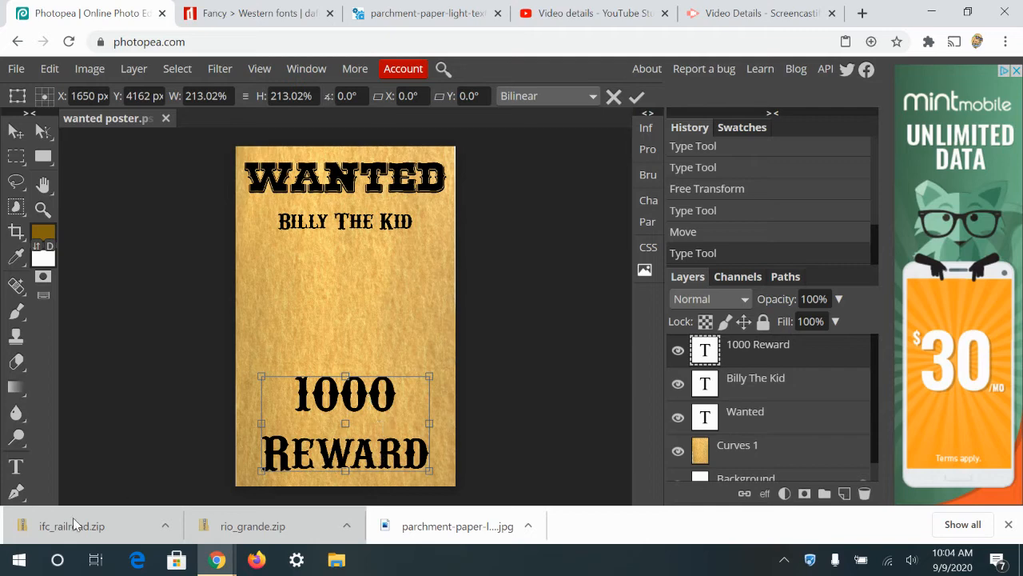
- Select the "1000 Reward" text and set its leading to 200 px
click(16, 466)
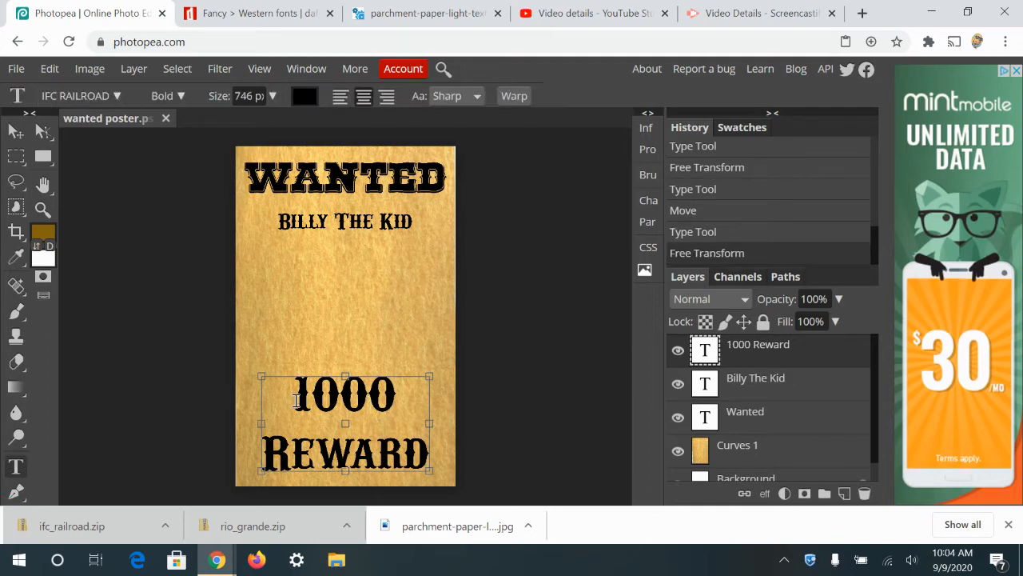
click(296, 400)
click(649, 201)
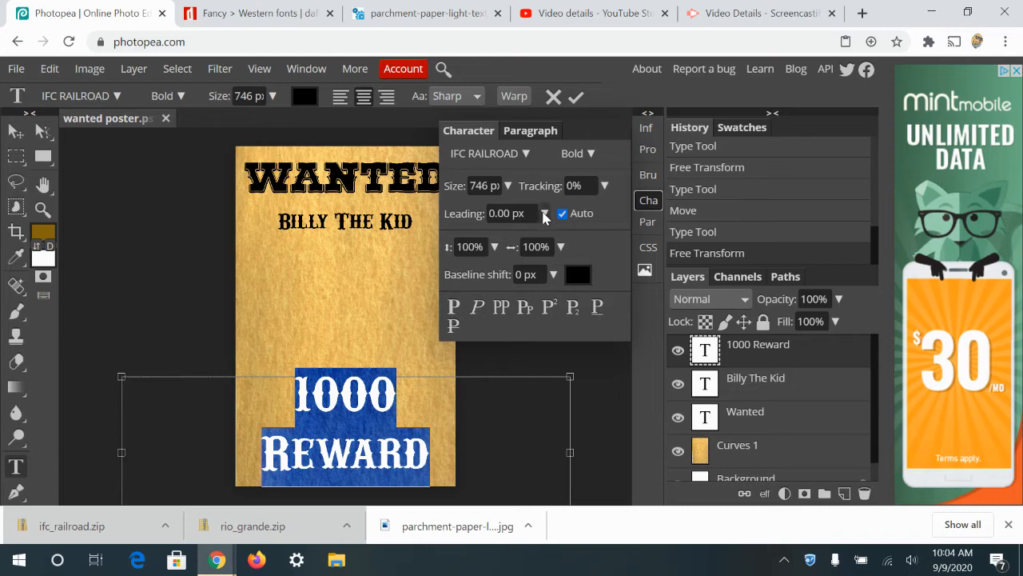
drag(544, 213, 589, 239)
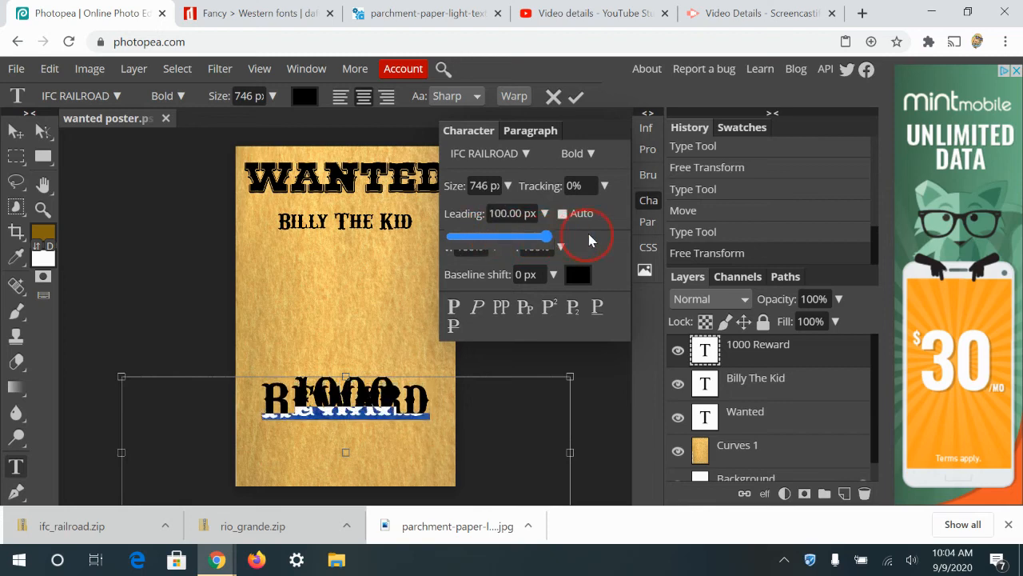
double_click(508, 213)
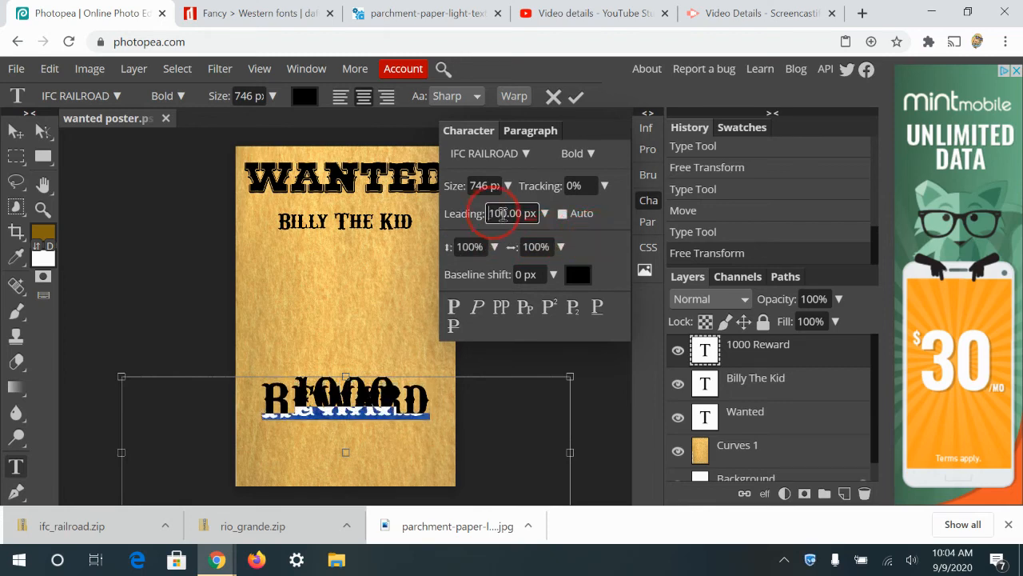
key(ctrl+a)
text(299)
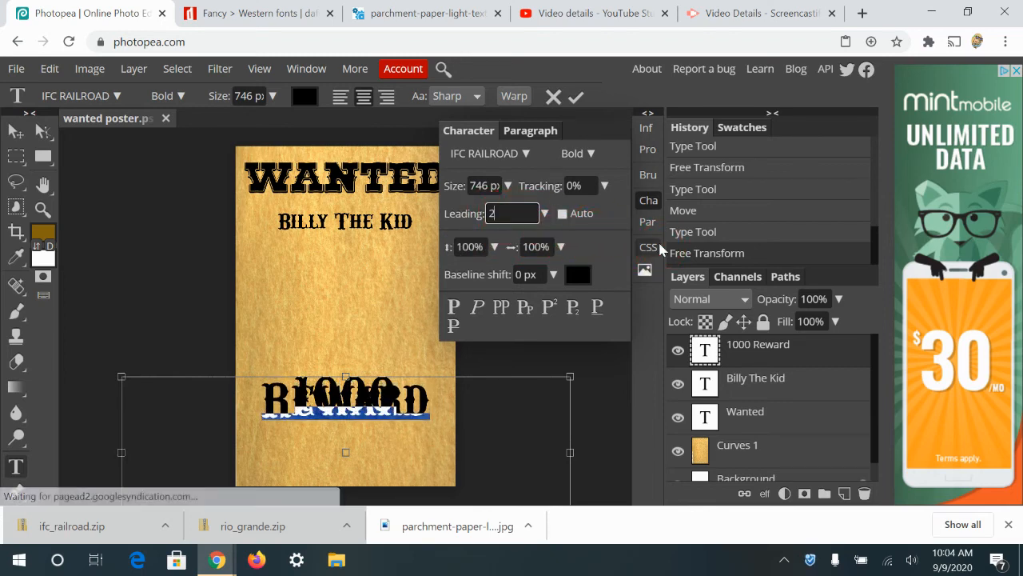
key(BackSpace)
key(BackSpace)
text(00)
key(Return)
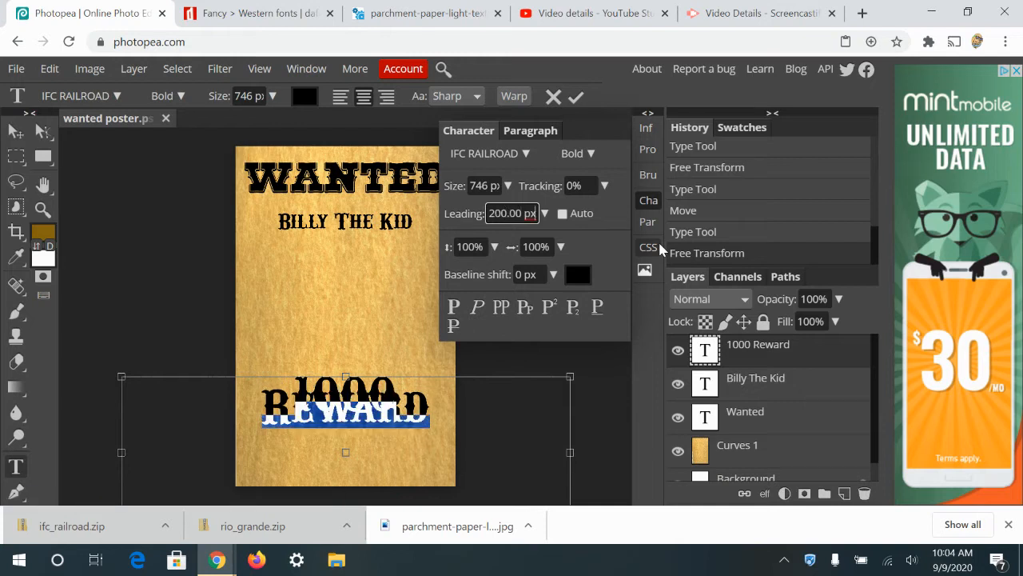
- Increase the leading of the "1000 Reward" text to 300 px
key(BackSpace)
key(BackSpace)
key(BackSpace)
key(BackSpace)
key(BackSpace)
key(BackSpace)
key(BackSpace)
key(BackSpace)
key(BackSpace)
text(300)
key(Return)
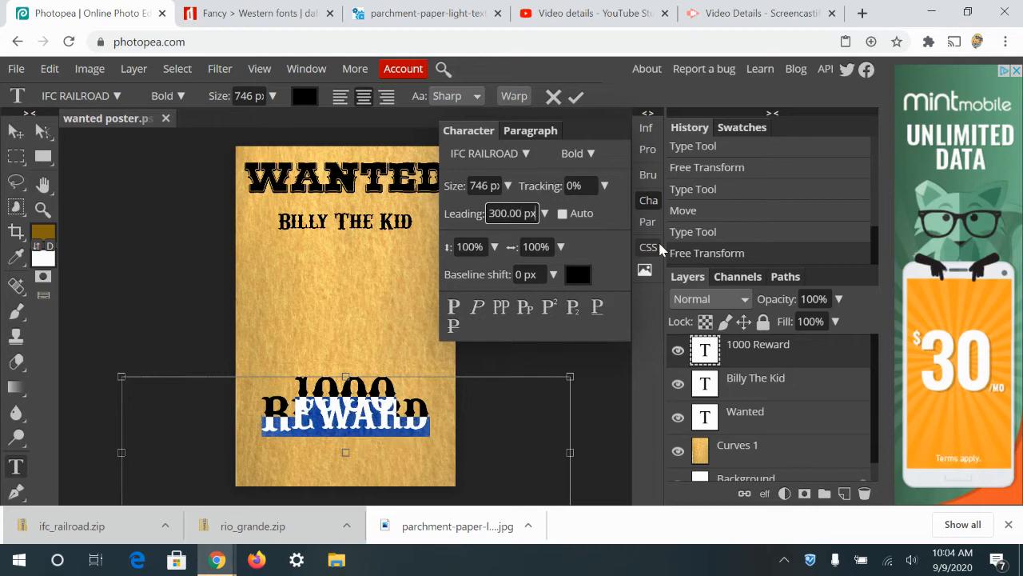
- Set the "1000 Reward" text's leading to 500 px and move the text slightly closer to the poster's lower edge
key(BackSpace)
key(BackSpace)
key(BackSpace)
key(BackSpace)
key(BackSpace)
key(BackSpace)
key(BackSpace)
key(BackSpace)
key(BackSpace)
text(500)
key(Return)
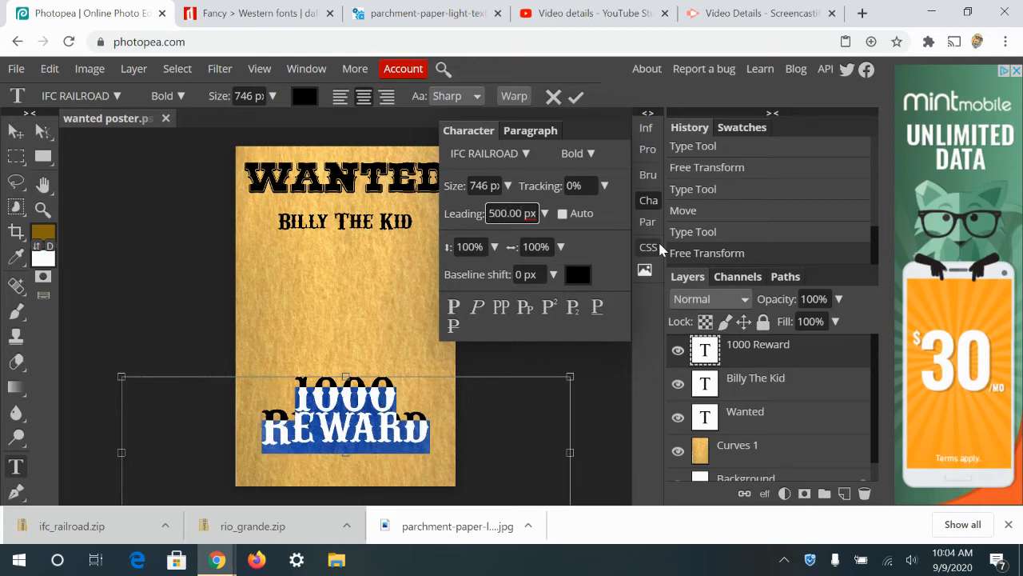
click(16, 131)
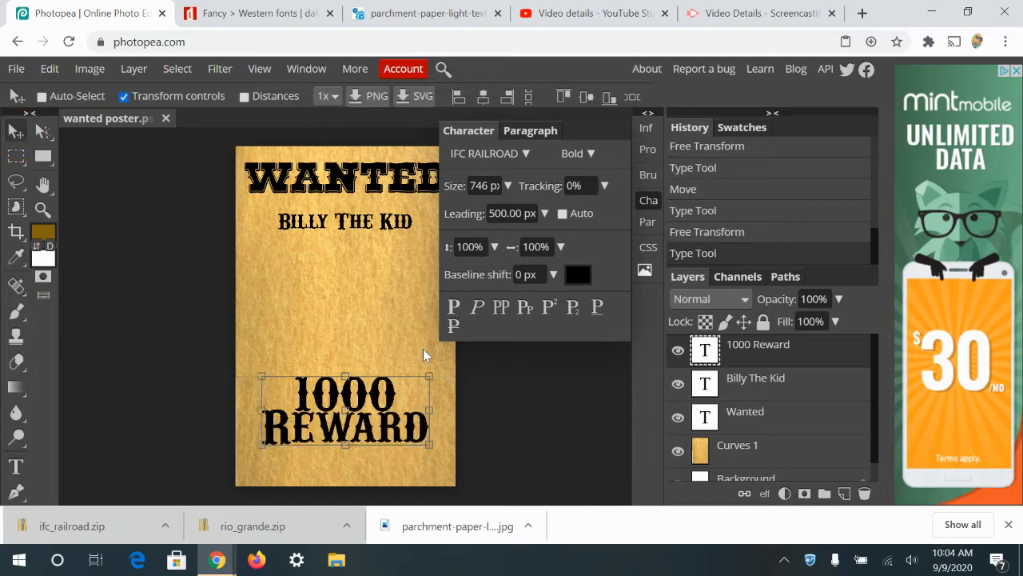
drag(382, 438, 386, 457)
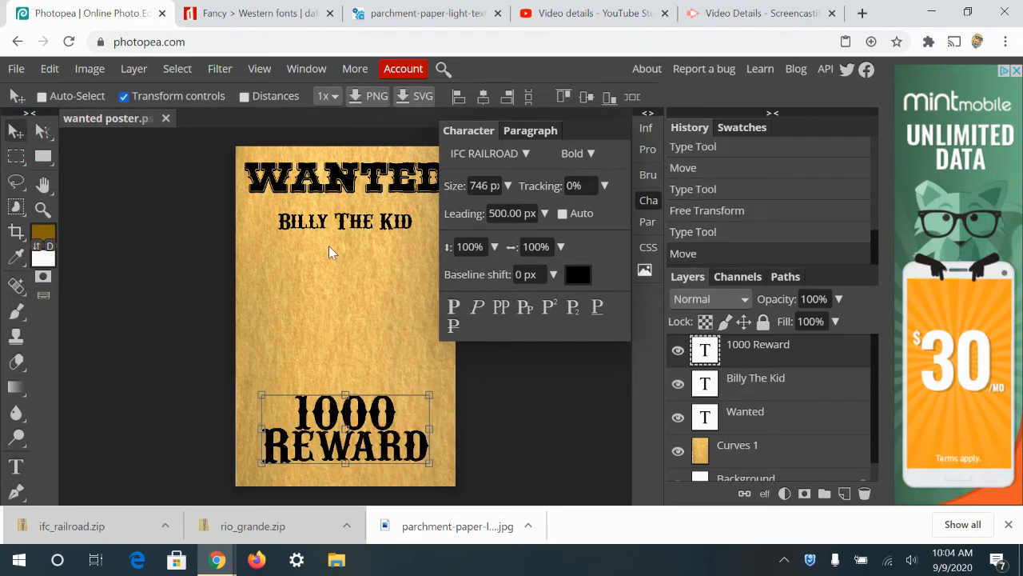
- Search Google for "images of billy the kid" in place of the Western fonts page
click(240, 14)
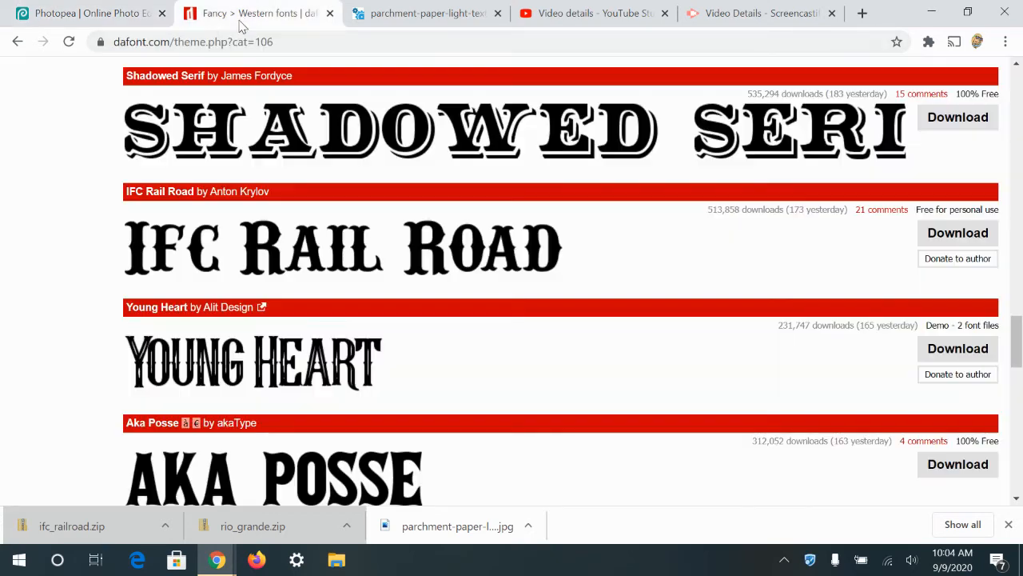
click(234, 44)
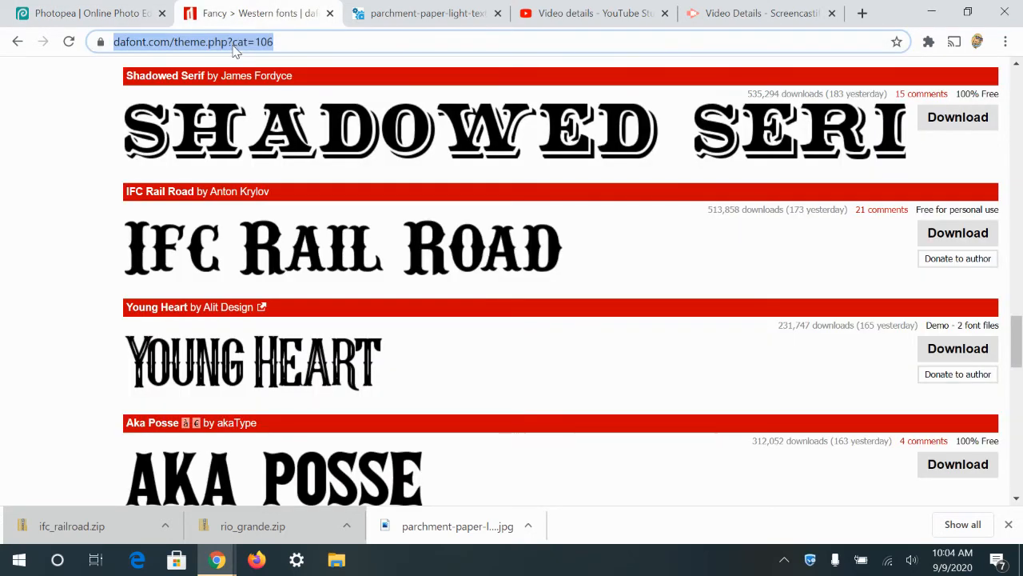
text(images of )
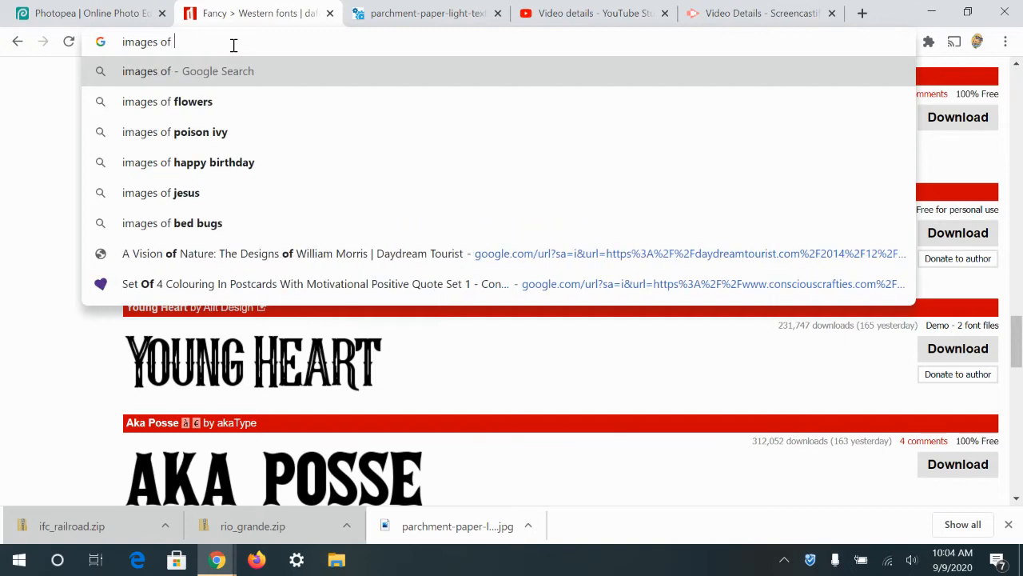
text(billy t)
key(BackSpace)
key(BackSpace)
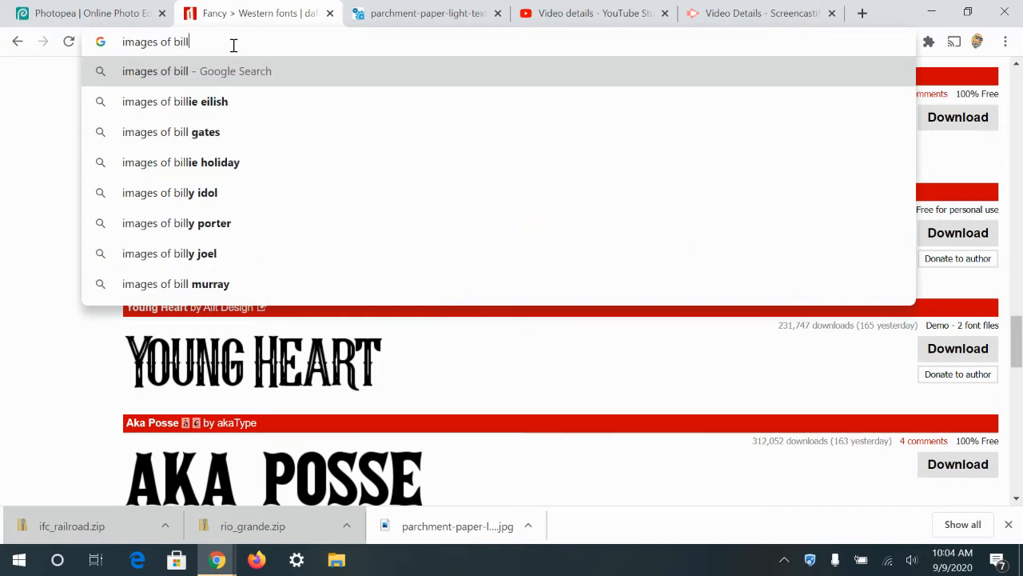
text(y the kid)
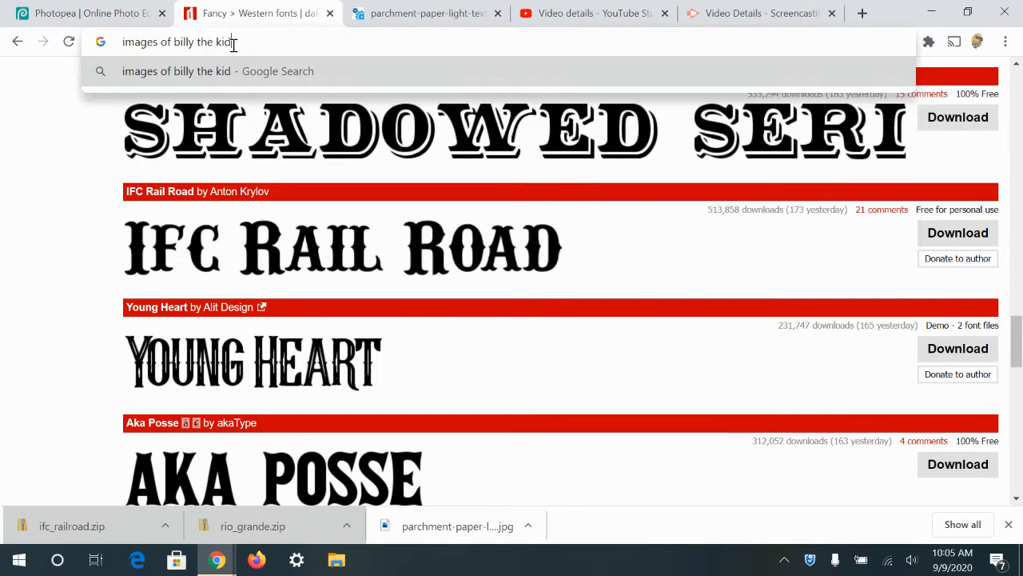
key(Return)
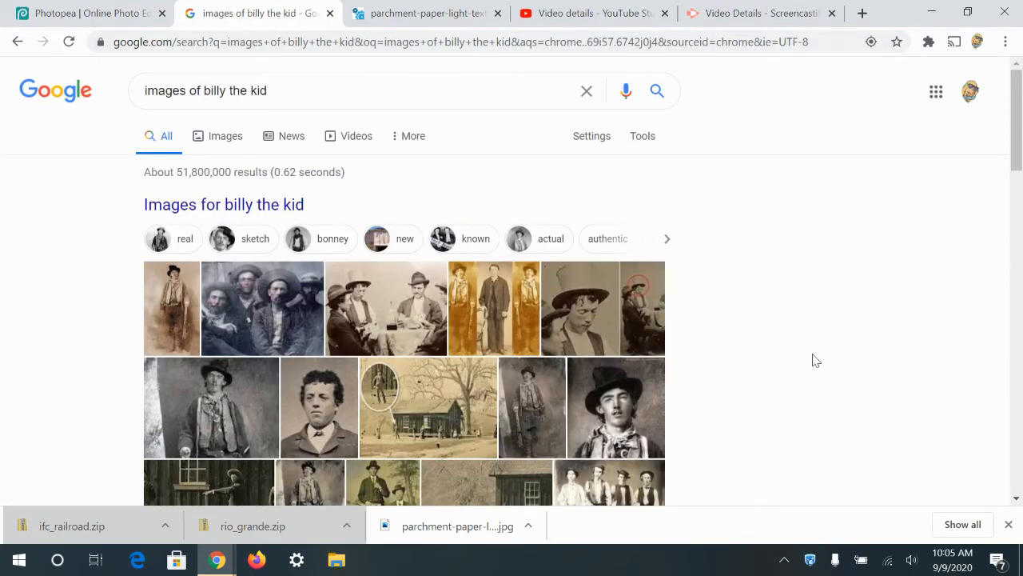
- Open the 895 × 940 close-up portrait of Billy the Kid in a hat and save it as a JPEG in Downloads
click(637, 414)
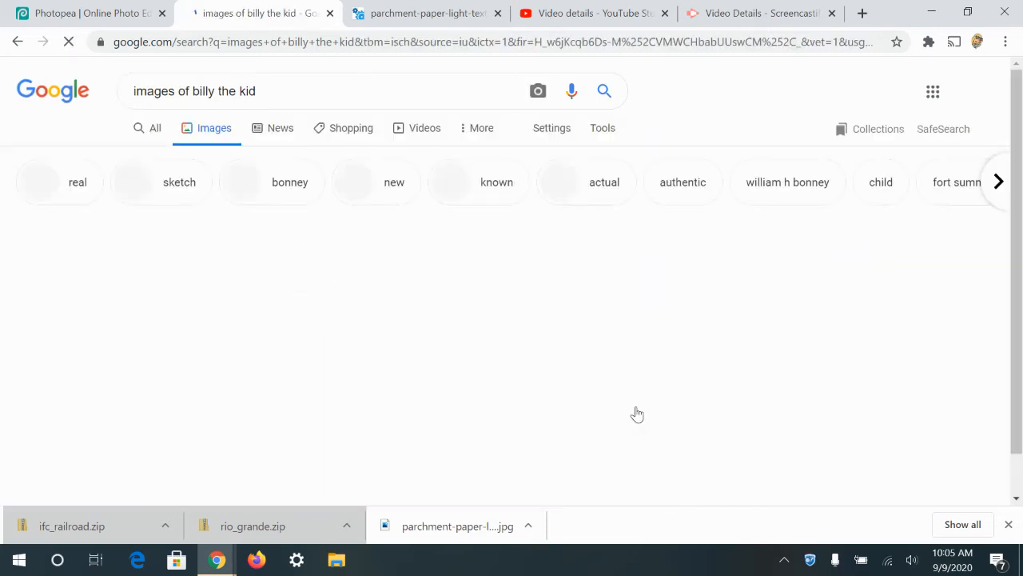
click(80, 296)
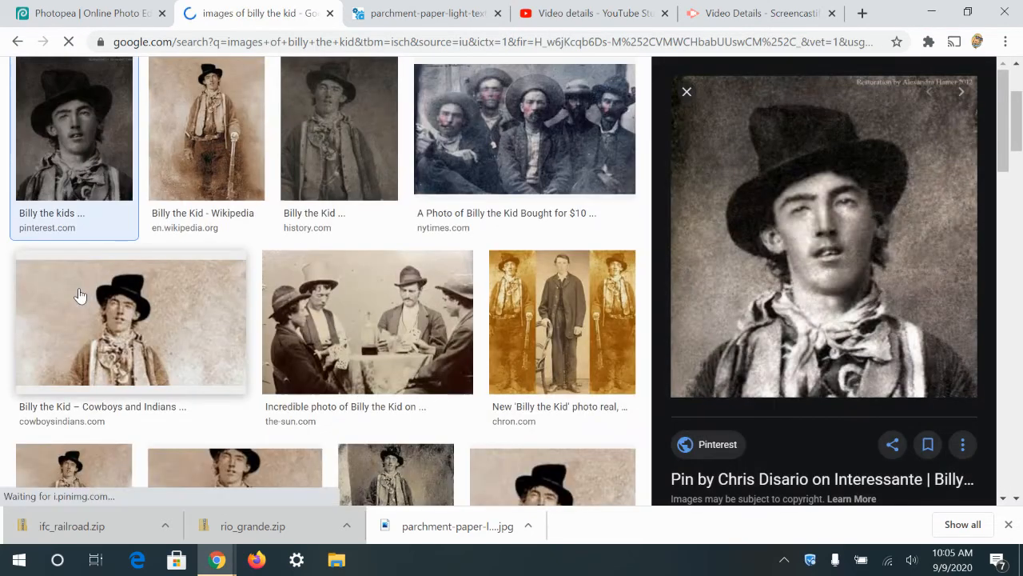
right_click(855, 330)
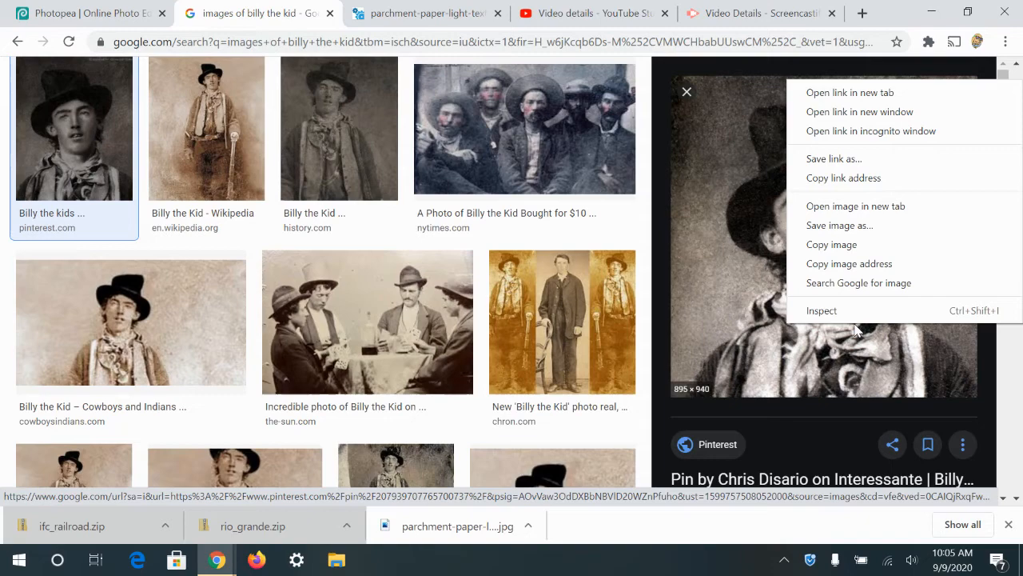
click(838, 227)
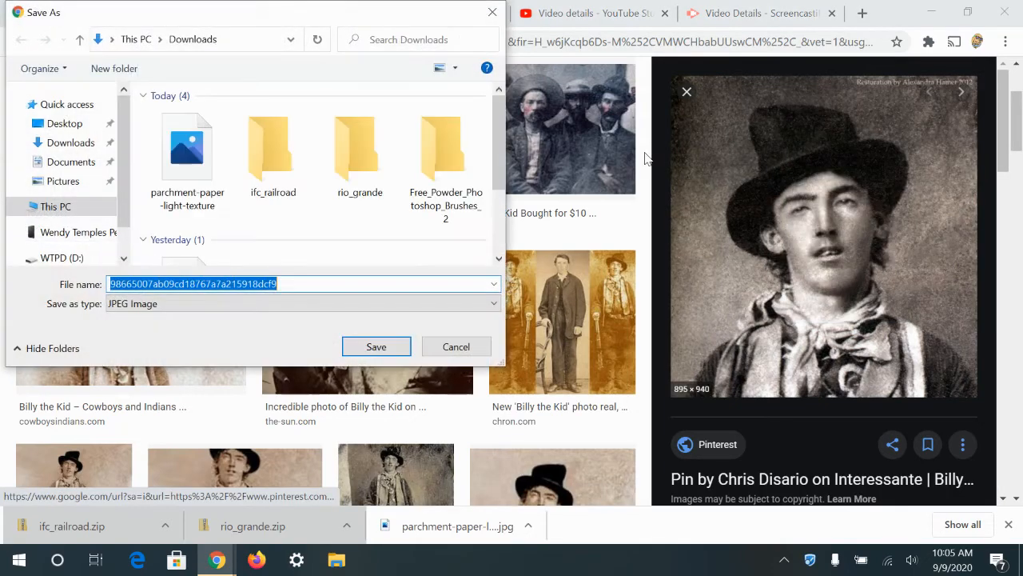
click(392, 348)
- Switch back to Photopea, draw a square shape between the "Billy The Kid" and reward texts, and remove its fill
click(56, 13)
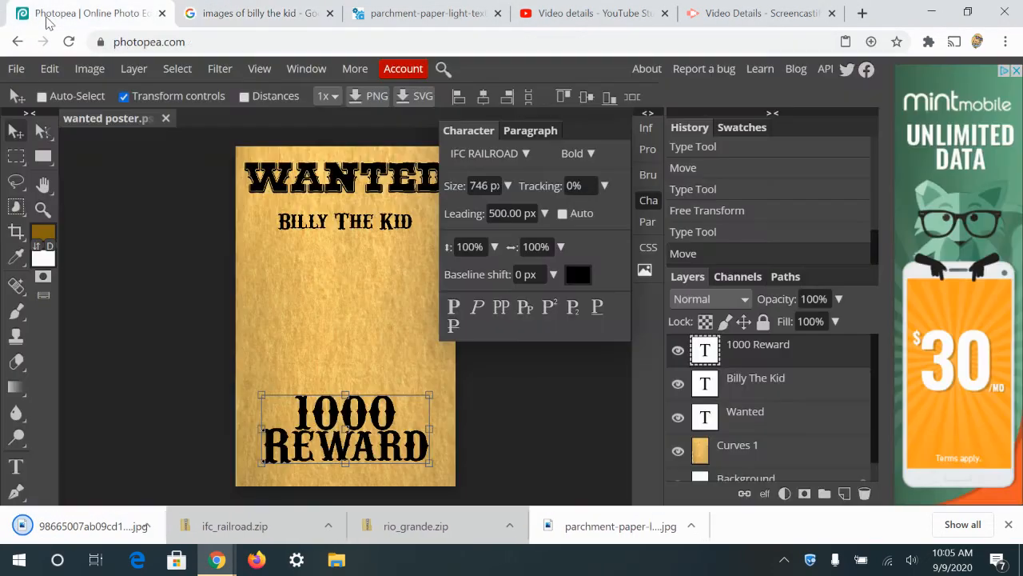
click(648, 201)
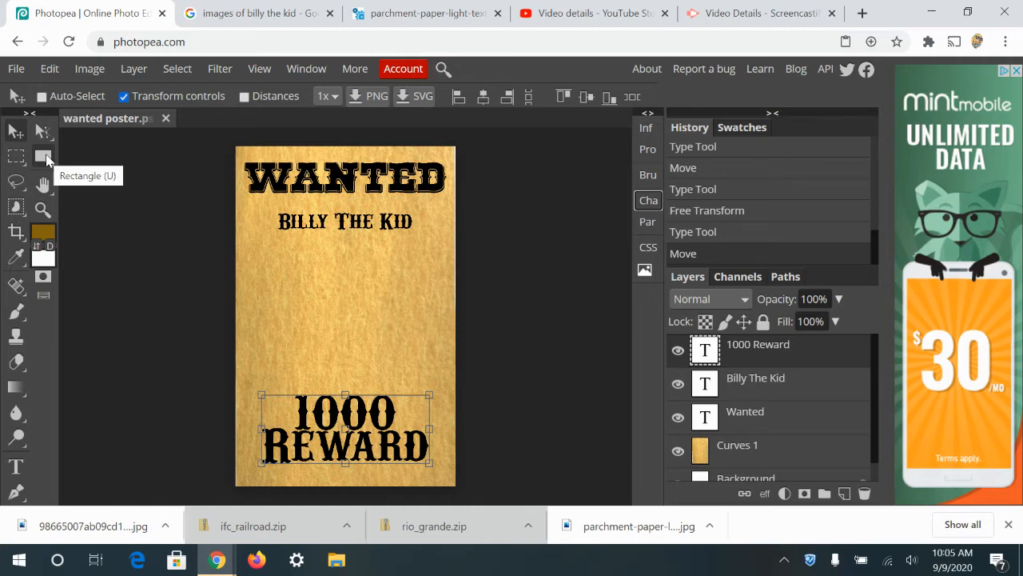
right_click(18, 157)
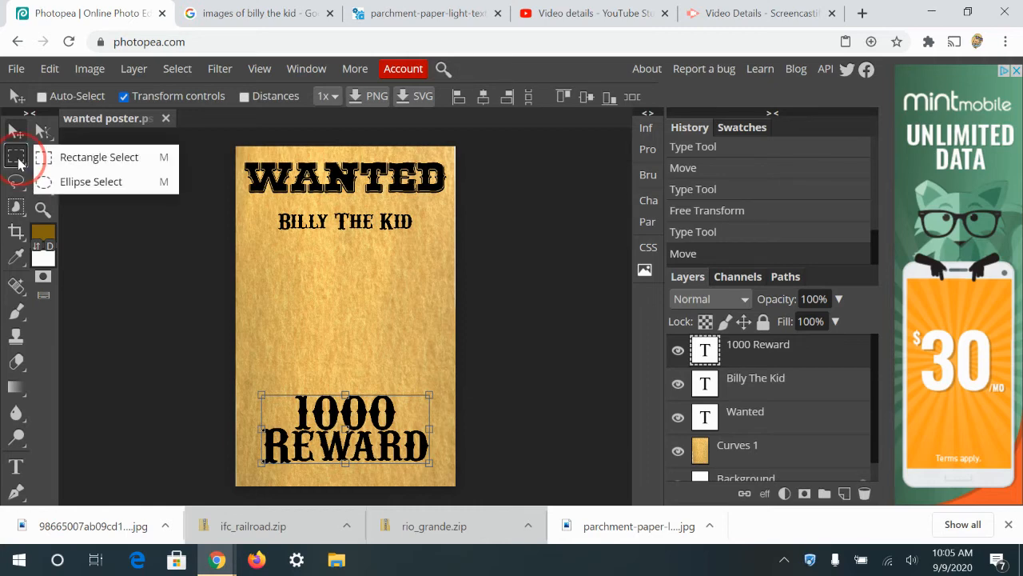
click(72, 163)
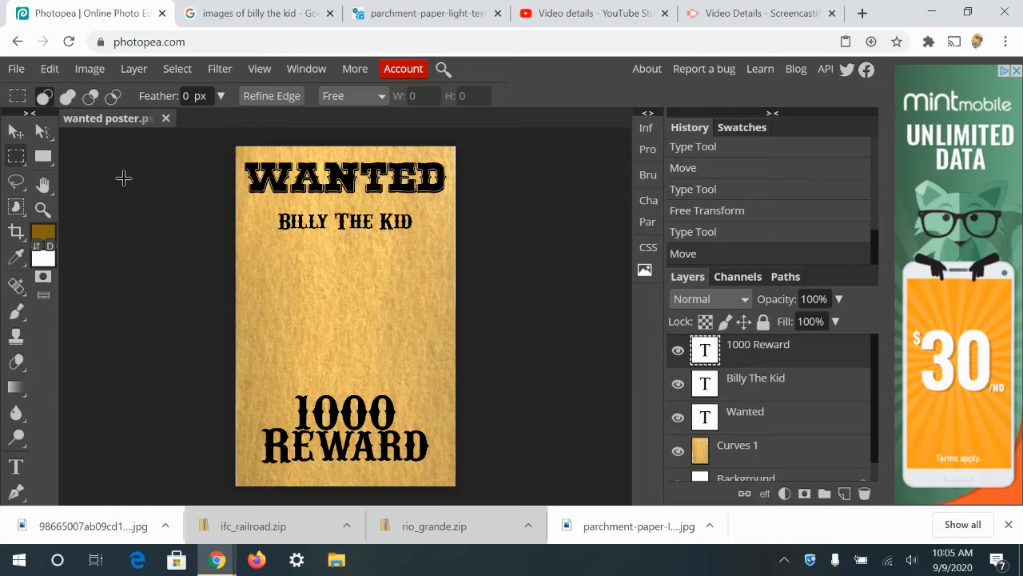
click(43, 156)
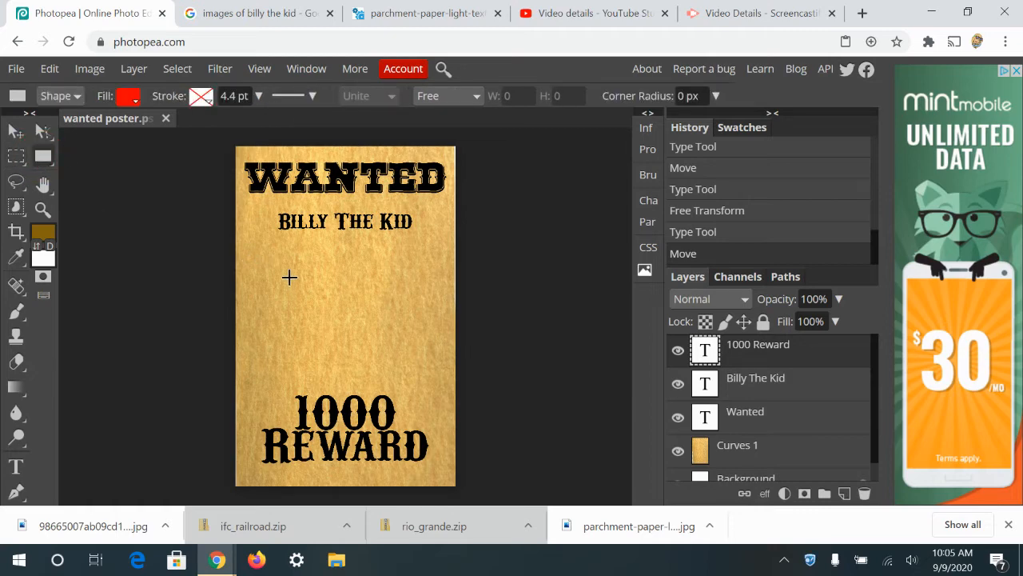
drag(280, 254, 444, 387)
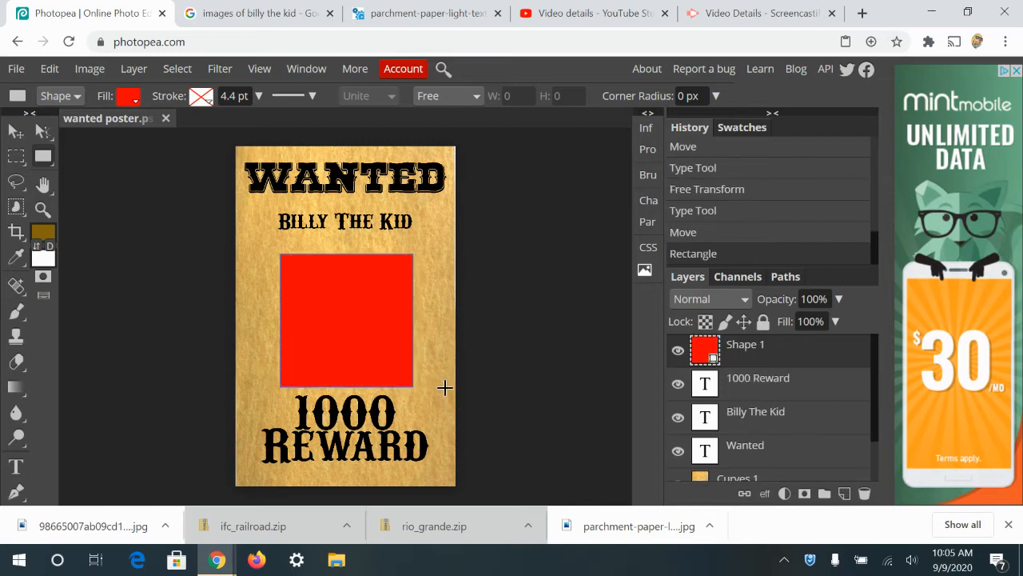
click(131, 98)
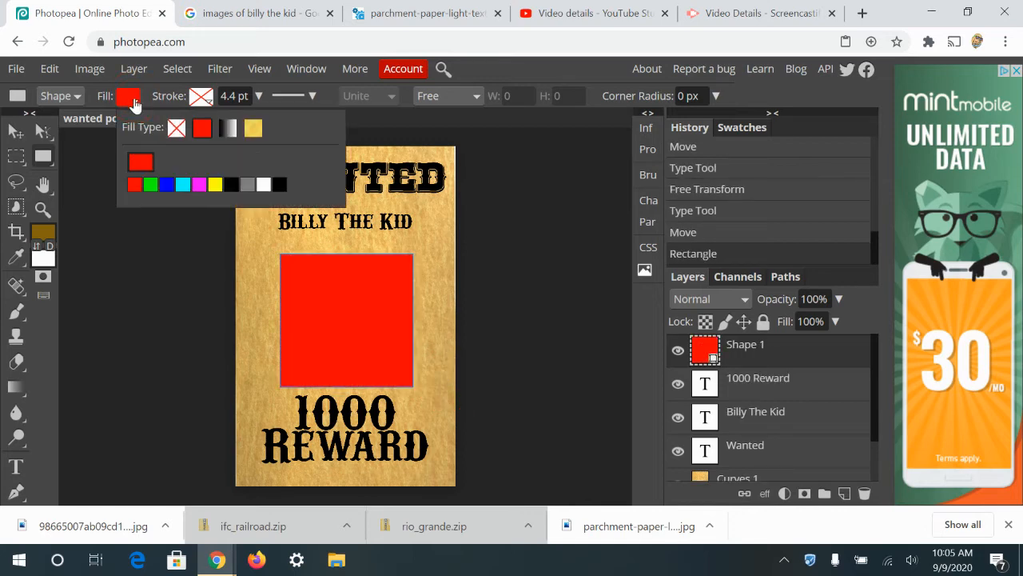
click(175, 129)
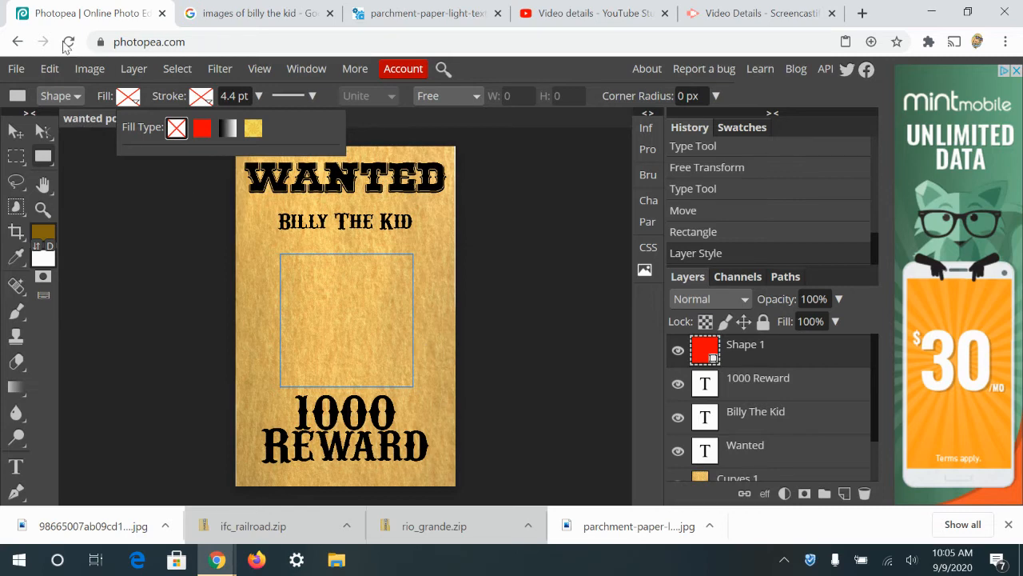
- Place the downloaded Billy the Kid portrait from Downloads into the poster as a new layer
click(16, 69)
click(32, 139)
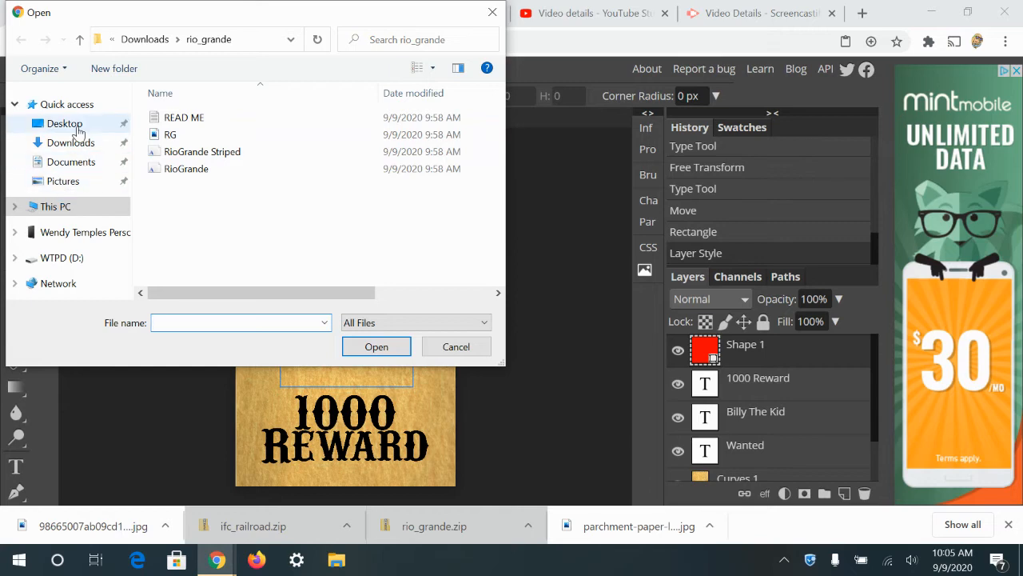
click(71, 142)
click(186, 128)
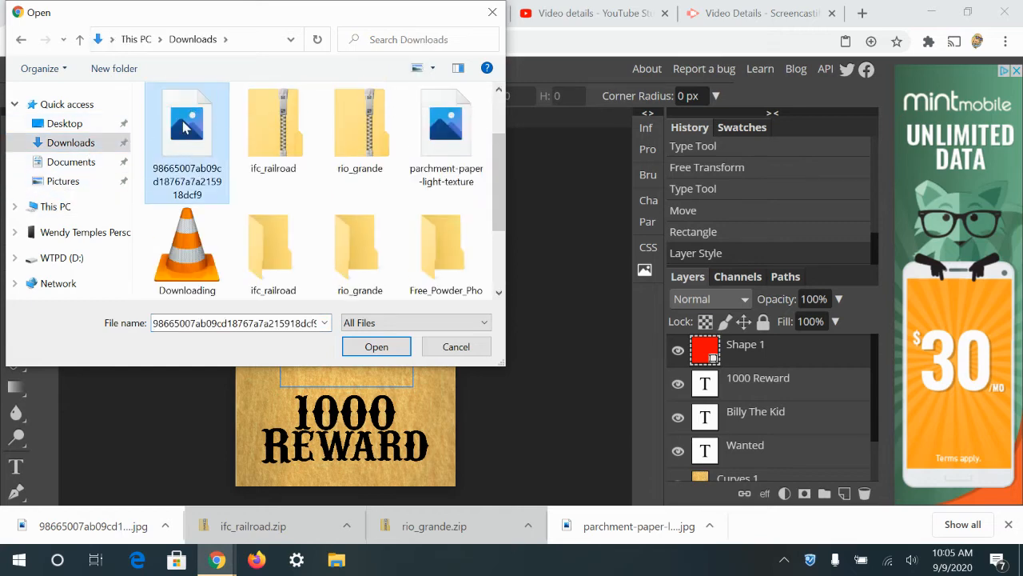
double_click(184, 128)
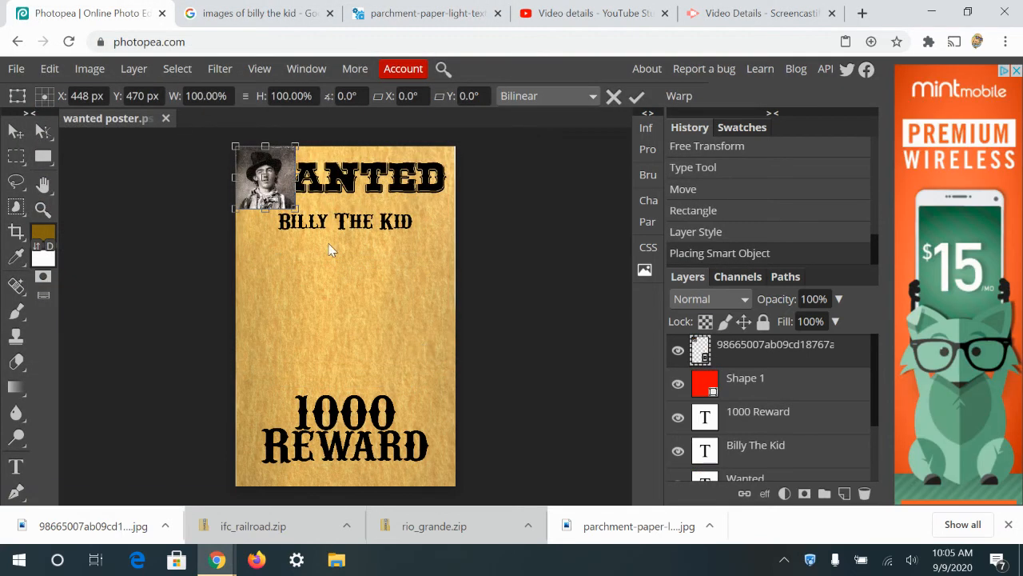
- Enlarge the portrait to 254.75% and position it between the "Billy The Kid" name and the reward text
drag(269, 180, 321, 306)
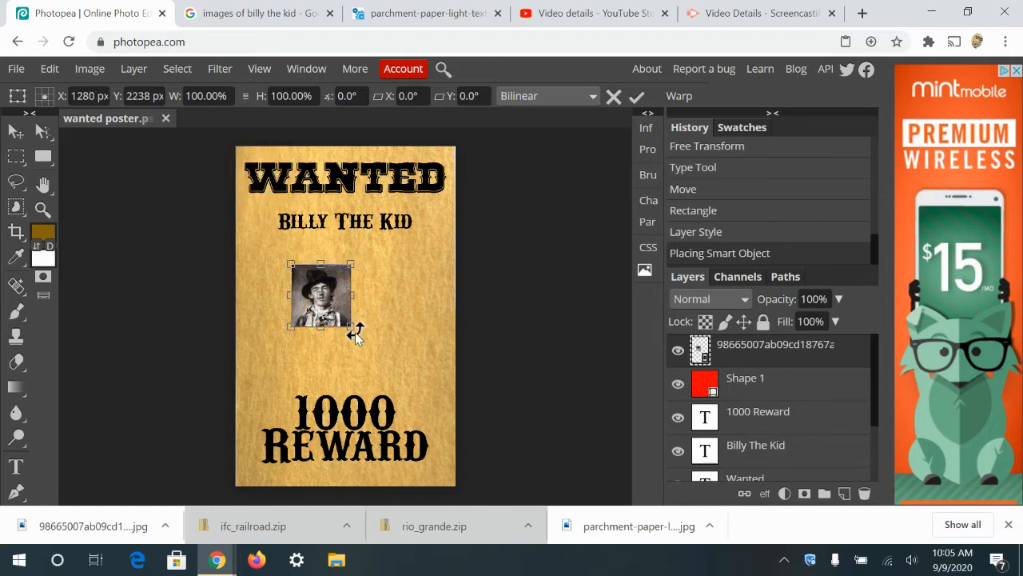
drag(351, 328, 443, 382)
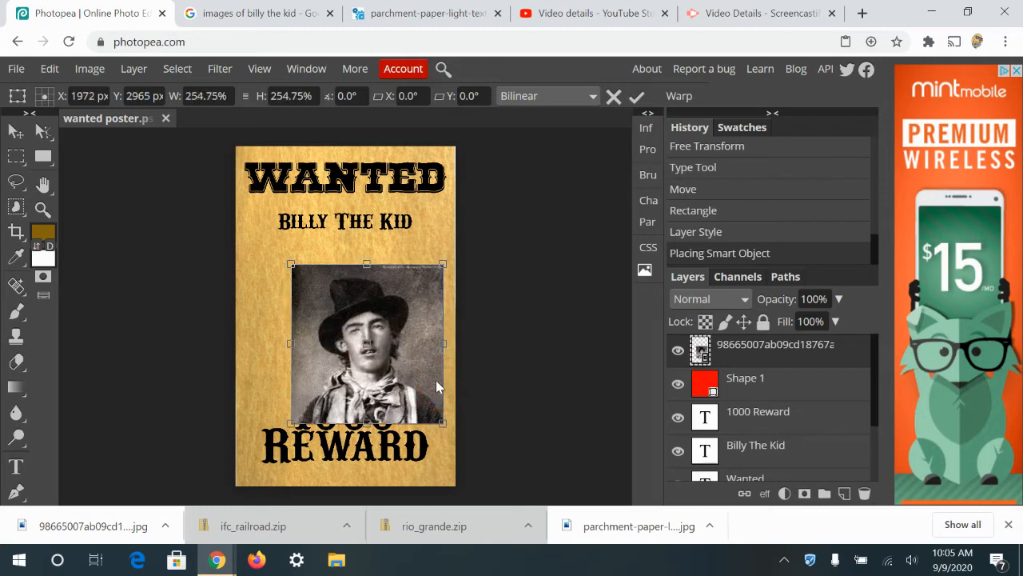
mouse_move(368, 346)
mouse_down()
mouse_move(369, 356)
mouse_move(387, 349)
mouse_up()
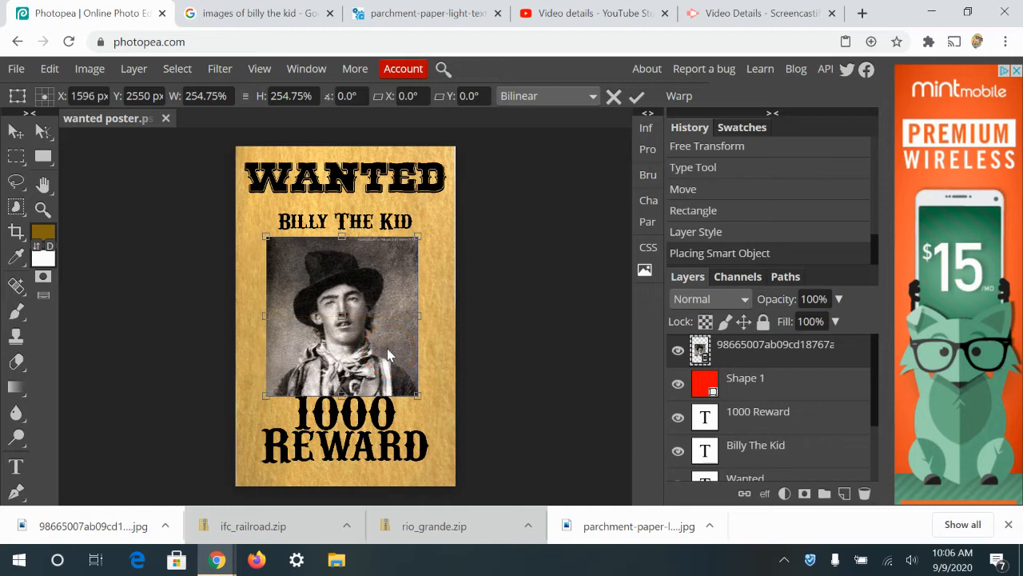
- Try clipping the portrait layer to the square shape beneath it, and release the clipping mask
right_click(802, 356)
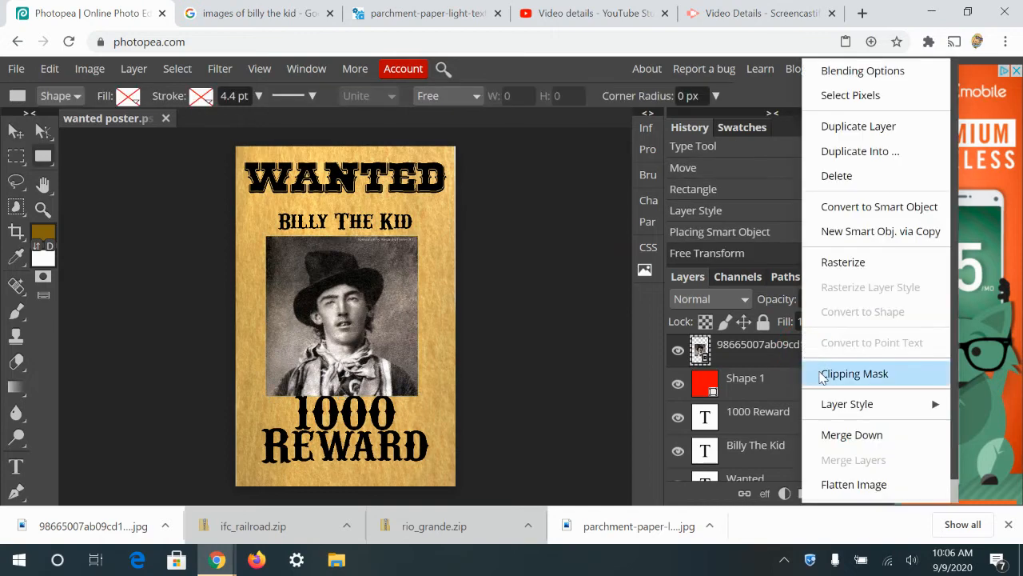
click(820, 376)
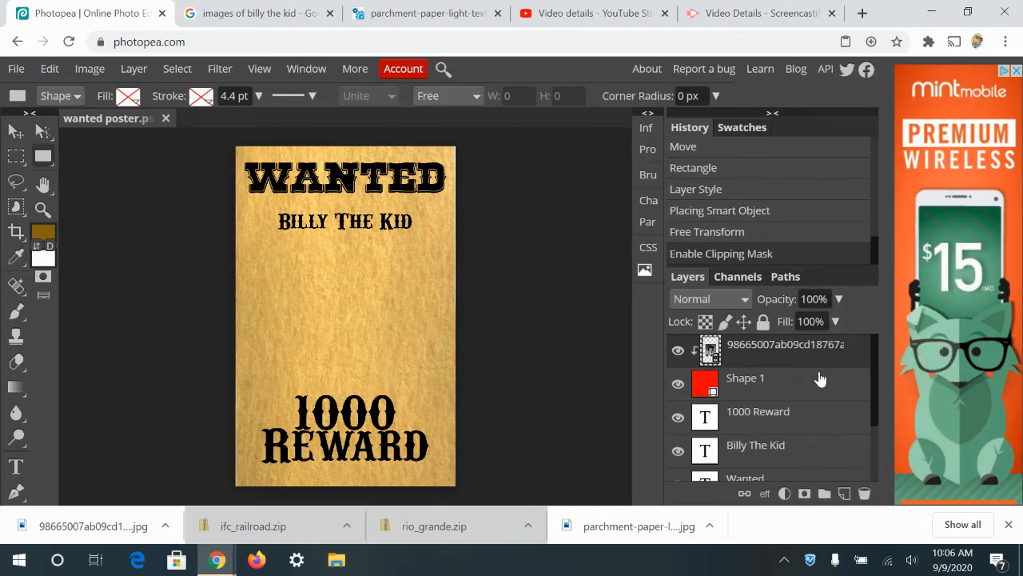
right_click(810, 365)
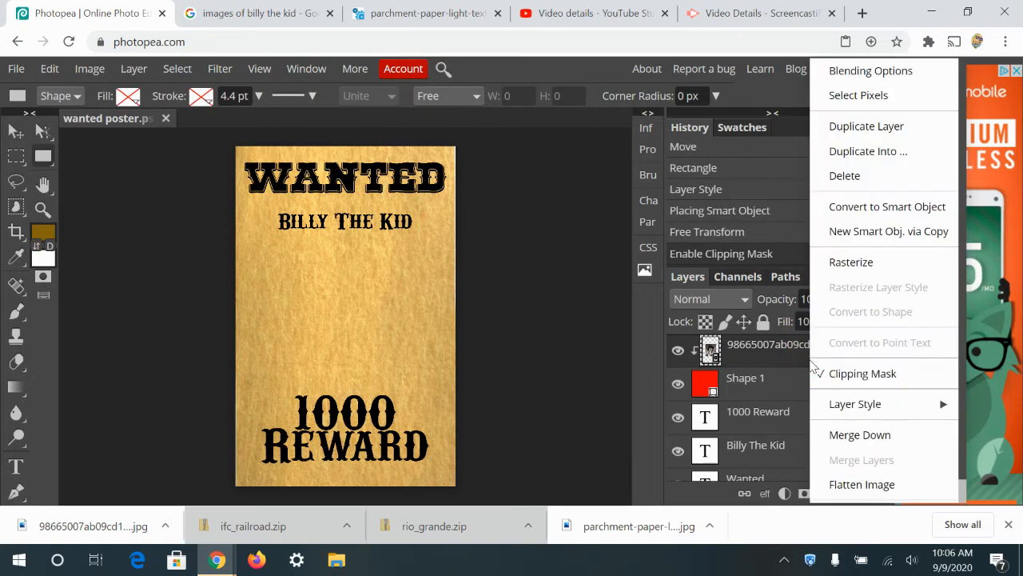
click(849, 373)
- Try placing the square shape layer above the portrait and clipping it to the portrait layer
mouse_move(765, 370)
mouse_down()
mouse_move(756, 342)
mouse_move(747, 346)
mouse_move(763, 353)
mouse_up()
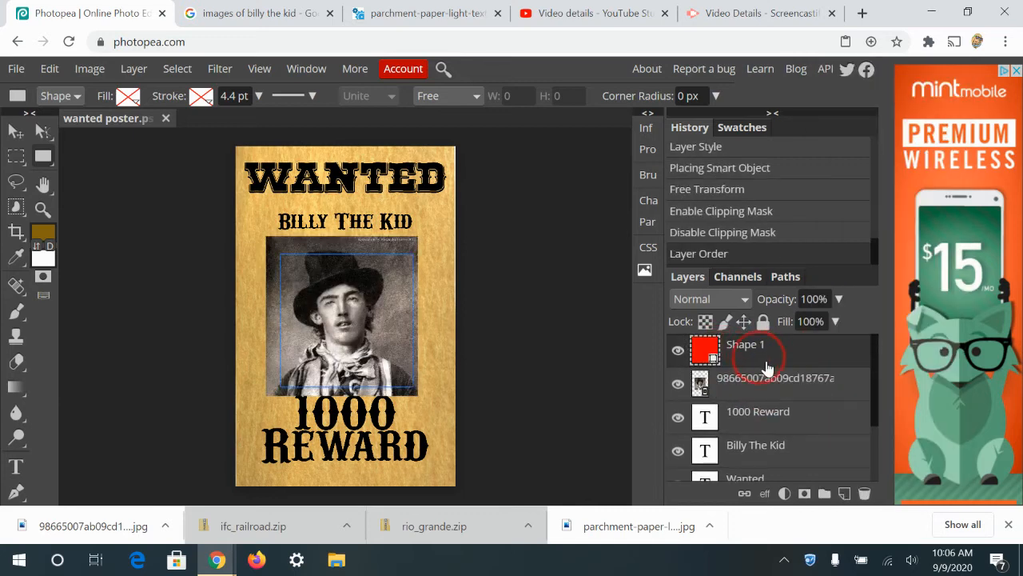
right_click(779, 356)
click(823, 375)
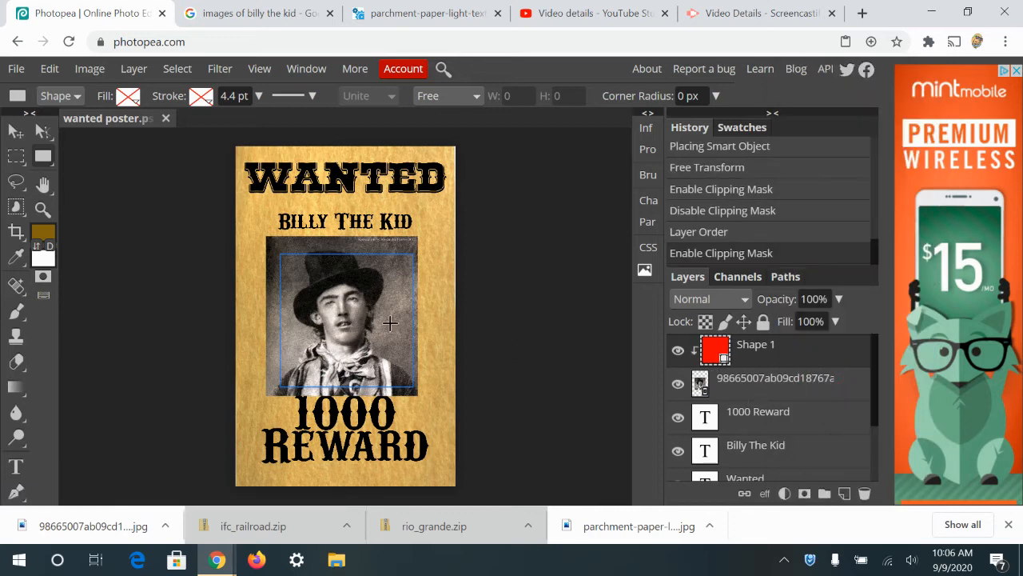
- Move the square shape slightly upward between the name and the reward text
click(15, 131)
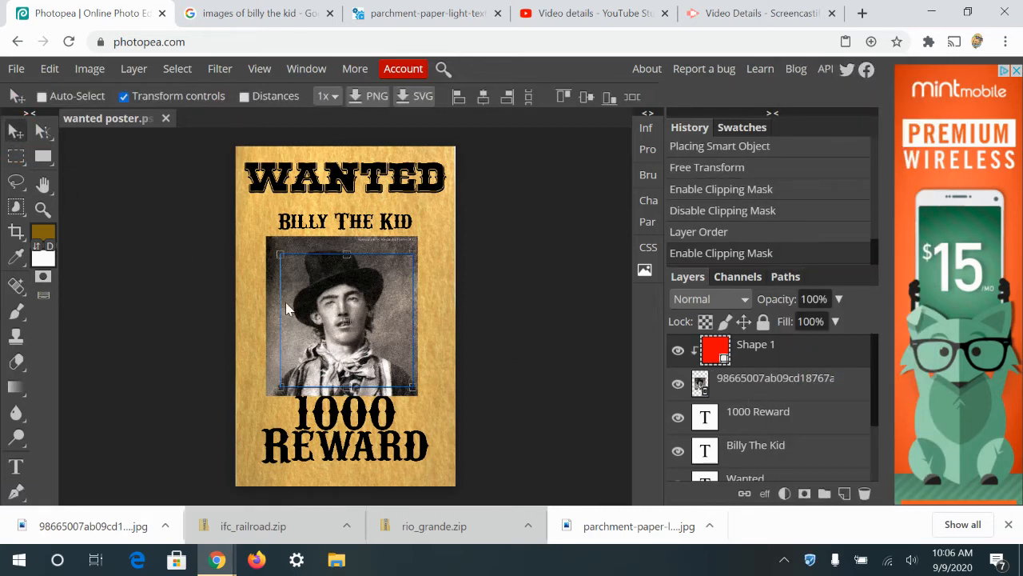
drag(285, 302, 283, 295)
click(928, 43)
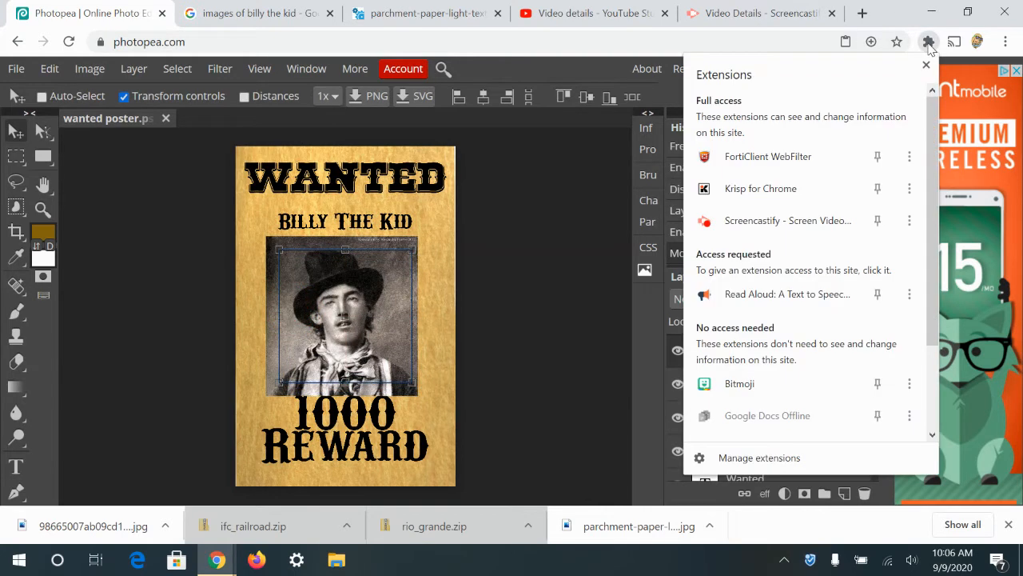
click(738, 221)
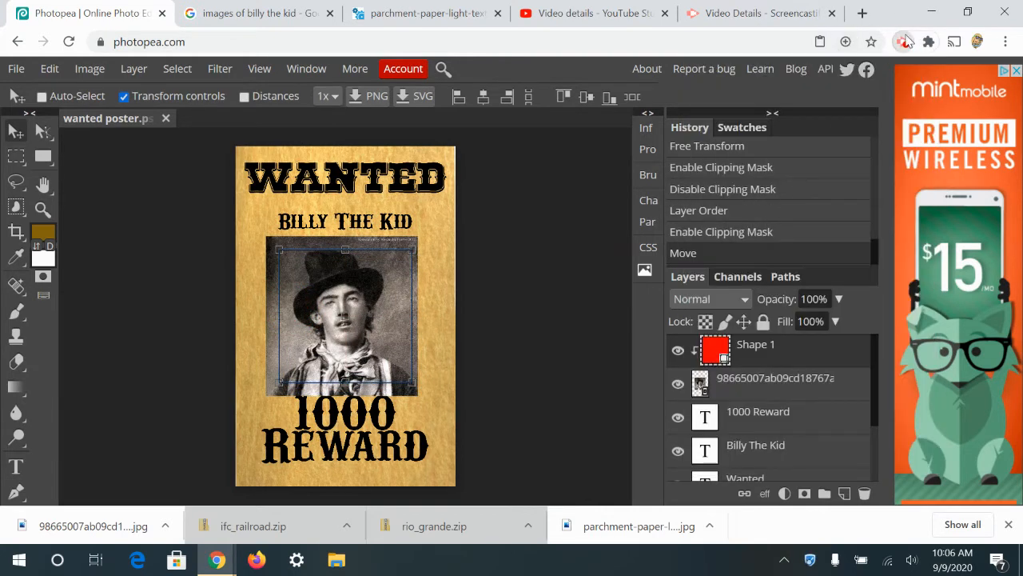
click(906, 42)
click(807, 208)
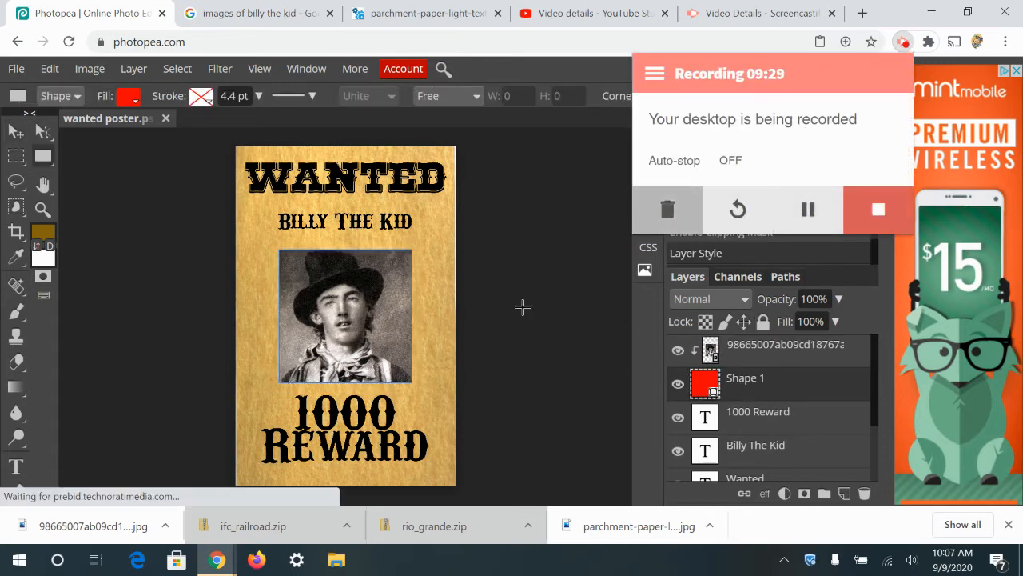
- Change the fill colour of the square shape beneath the portrait to black
click(126, 98)
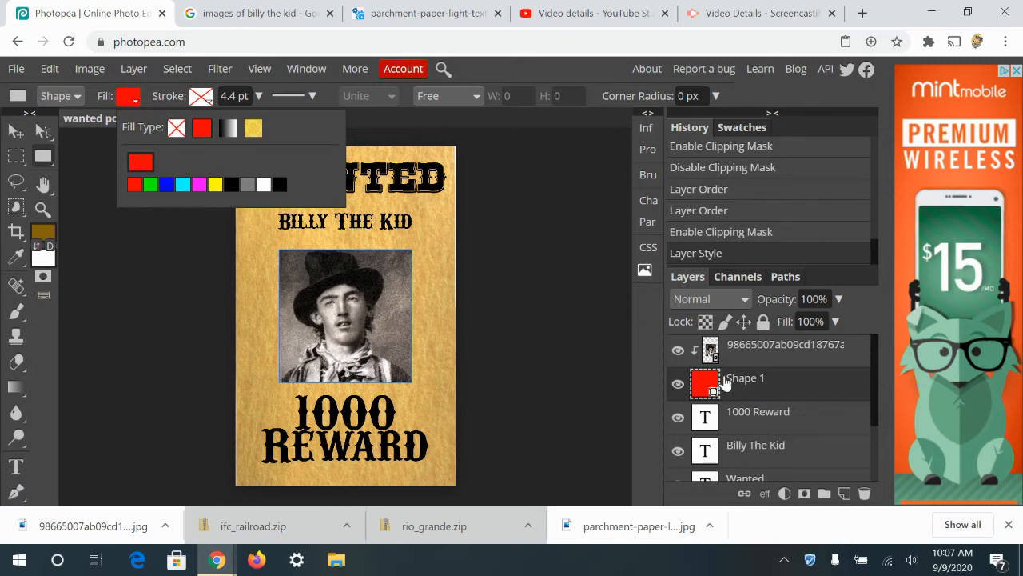
click(230, 187)
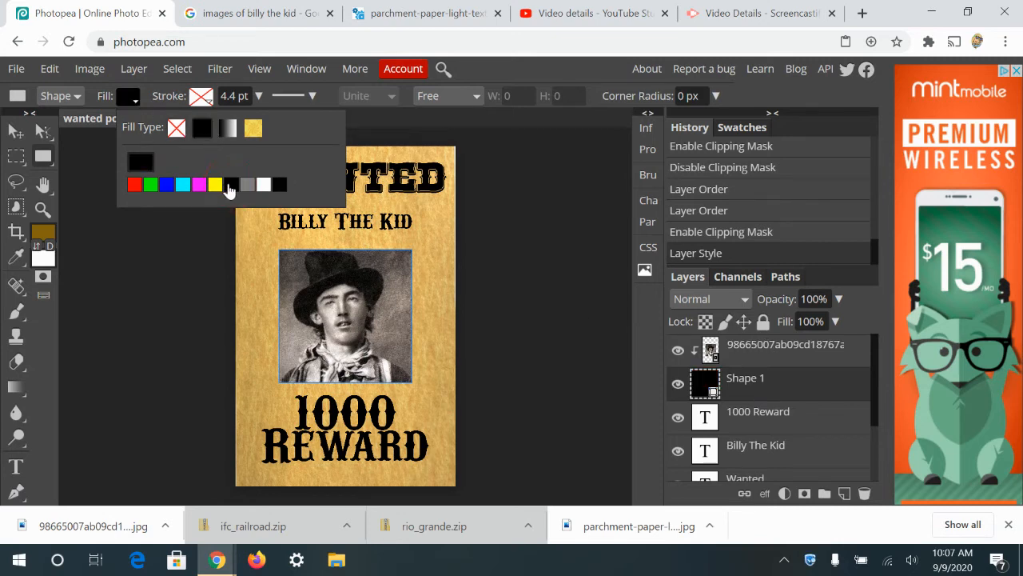
- Enlarge the clipped portrait to 283.35% and reposition it so the face and hat fill the square frame
click(789, 360)
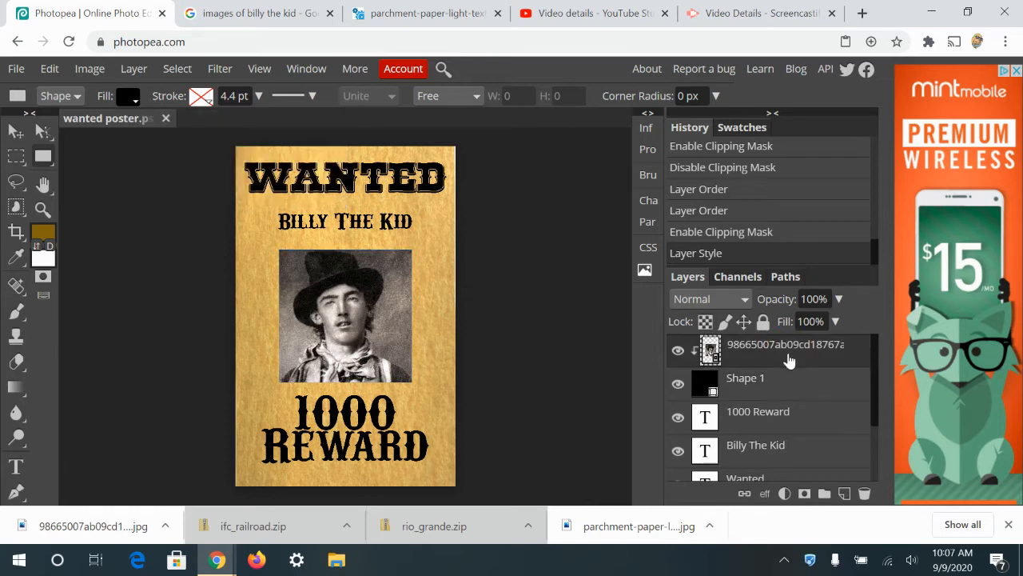
click(16, 131)
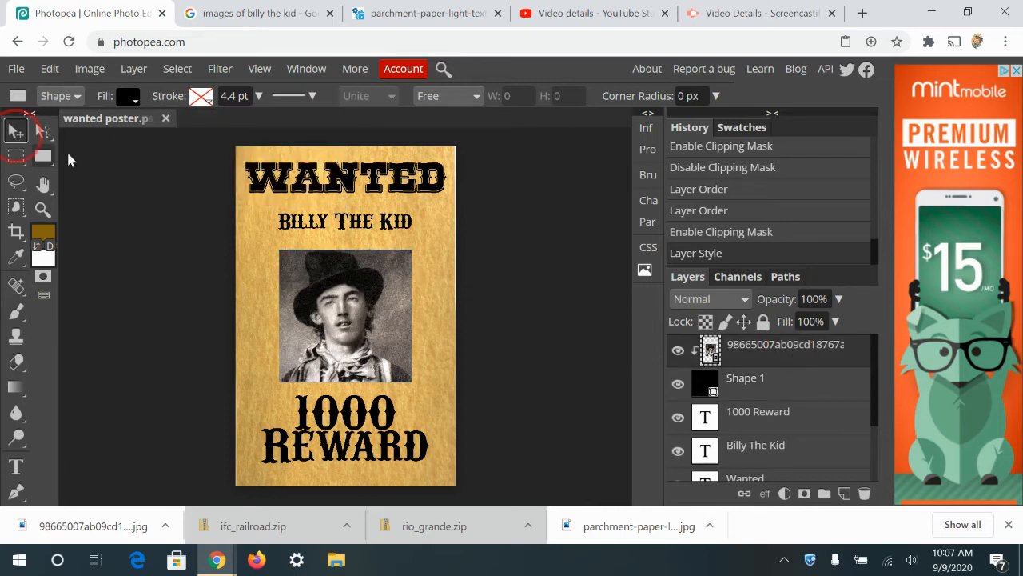
click(389, 355)
mouse_move(389, 360)
mouse_down()
mouse_move(386, 335)
mouse_move(386, 344)
mouse_up()
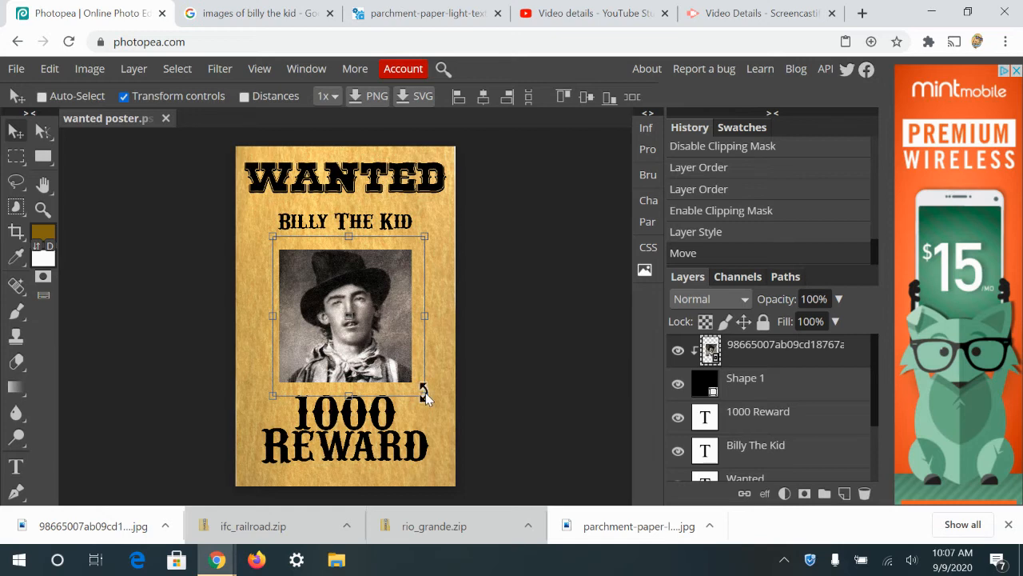
drag(424, 394, 441, 416)
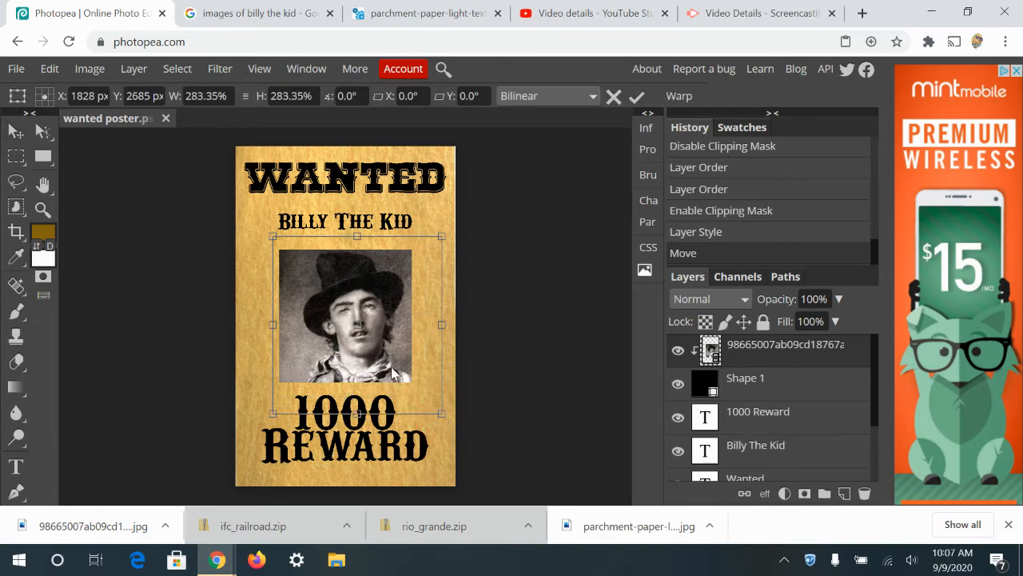
mouse_move(391, 372)
mouse_down()
mouse_move(369, 353)
mouse_move(382, 361)
mouse_up()
key(Return)
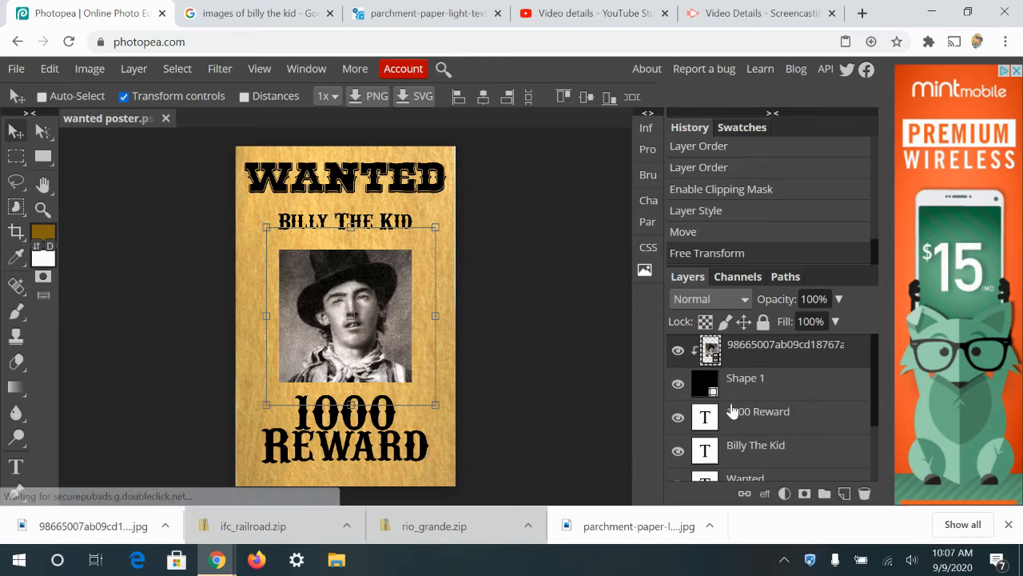
- Recolour the "1000 Reward", "Billy The Kid" and "Wanted" text layers together to dark brown 3e3317
click(753, 427)
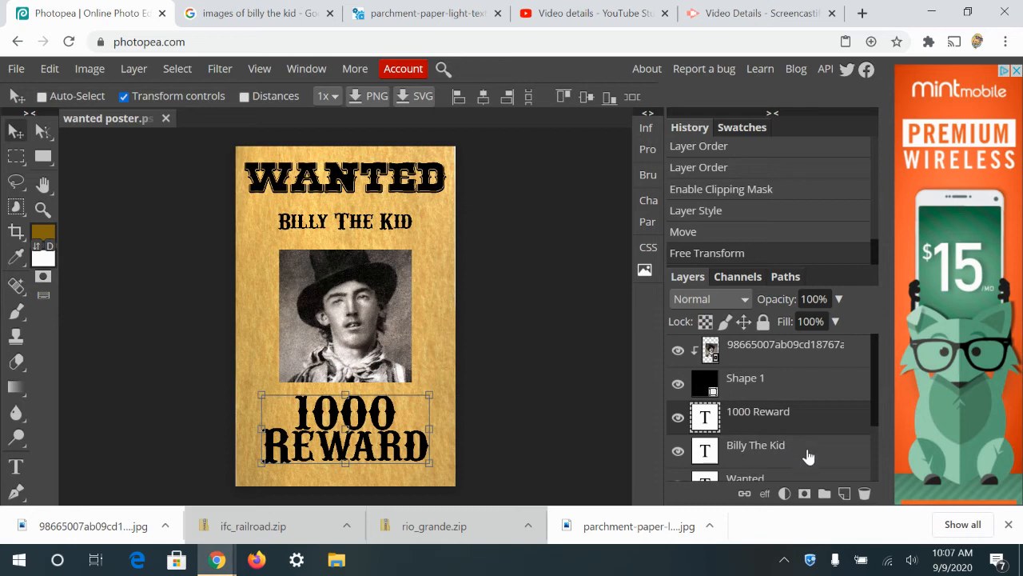
shift+click(804, 464)
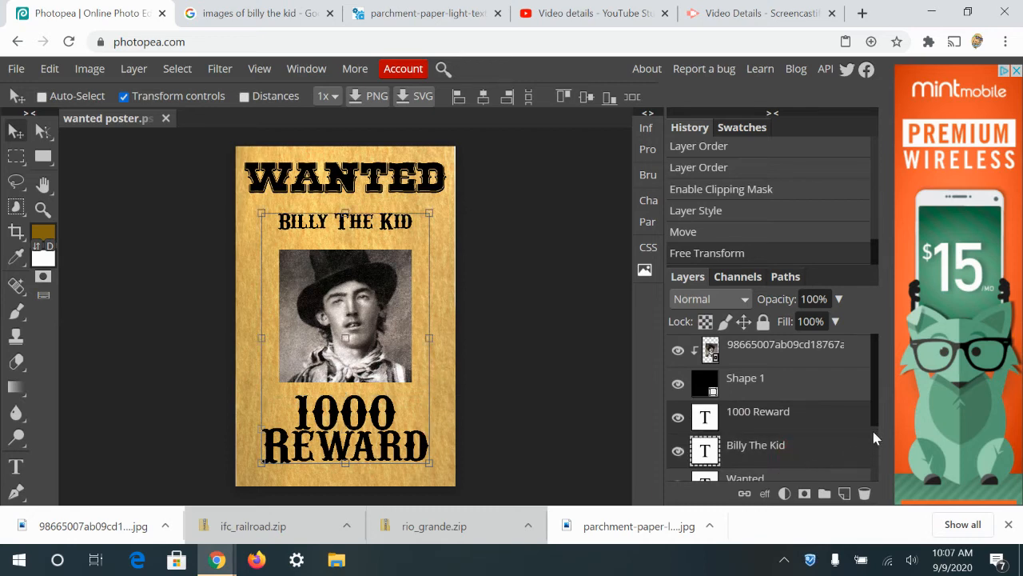
scroll(871, 428, down, 3)
shift+click(805, 400)
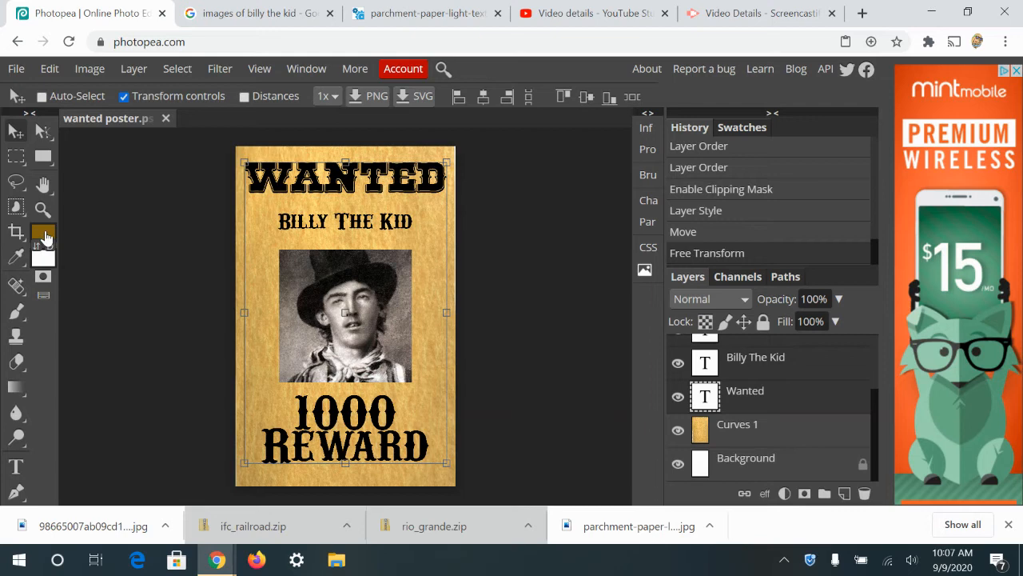
click(15, 468)
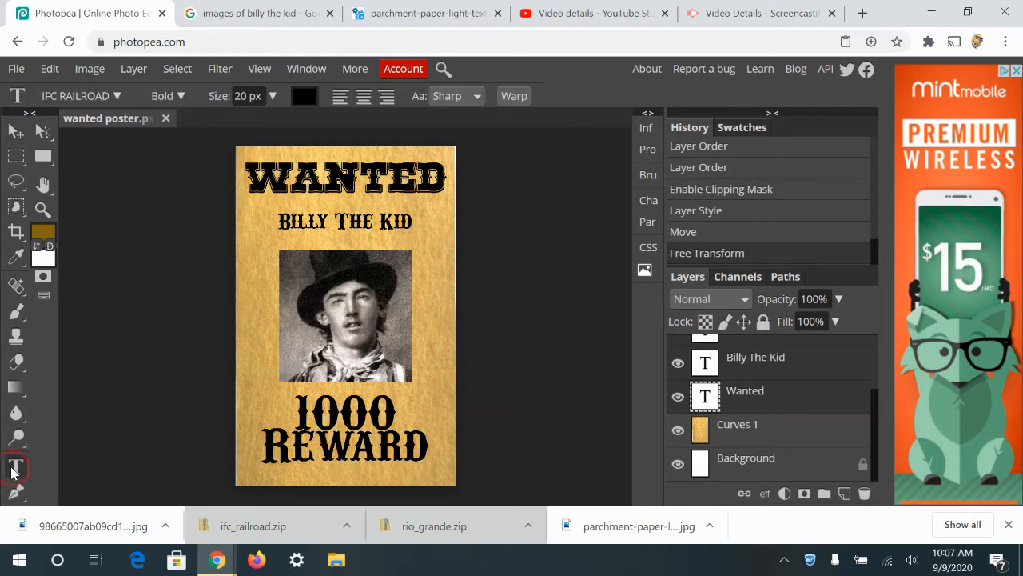
click(304, 97)
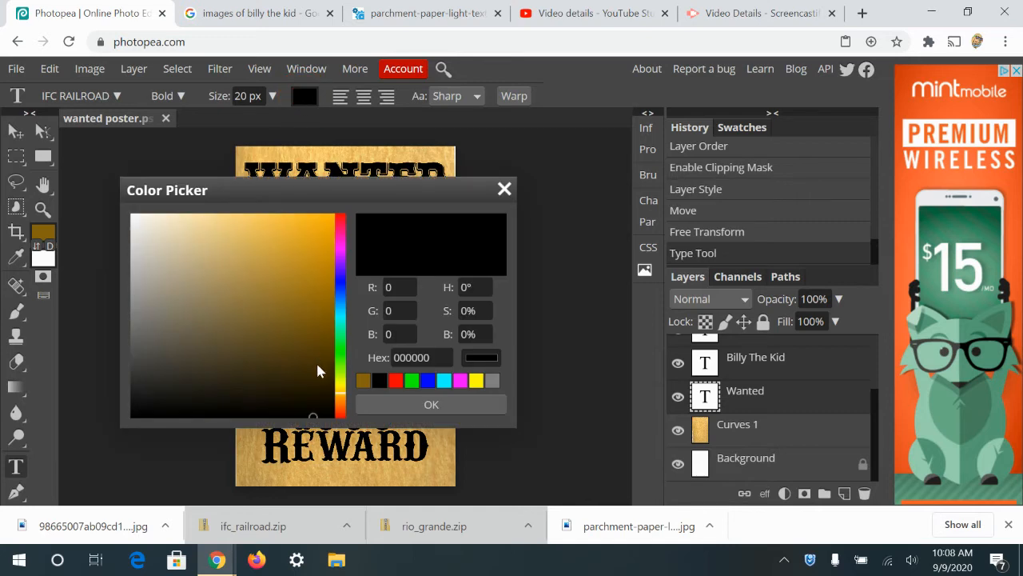
drag(317, 368, 318, 315)
click(281, 343)
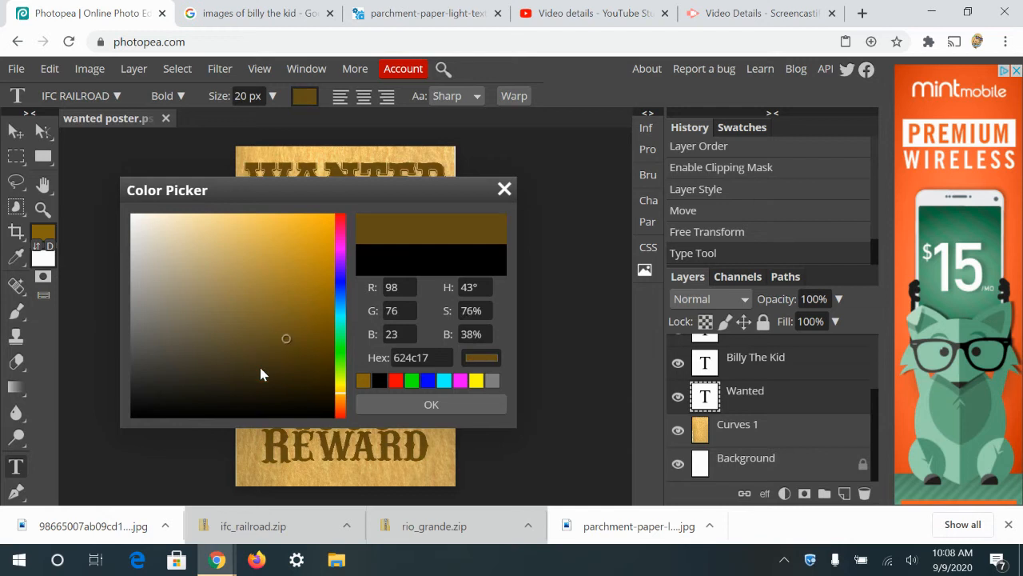
click(260, 367)
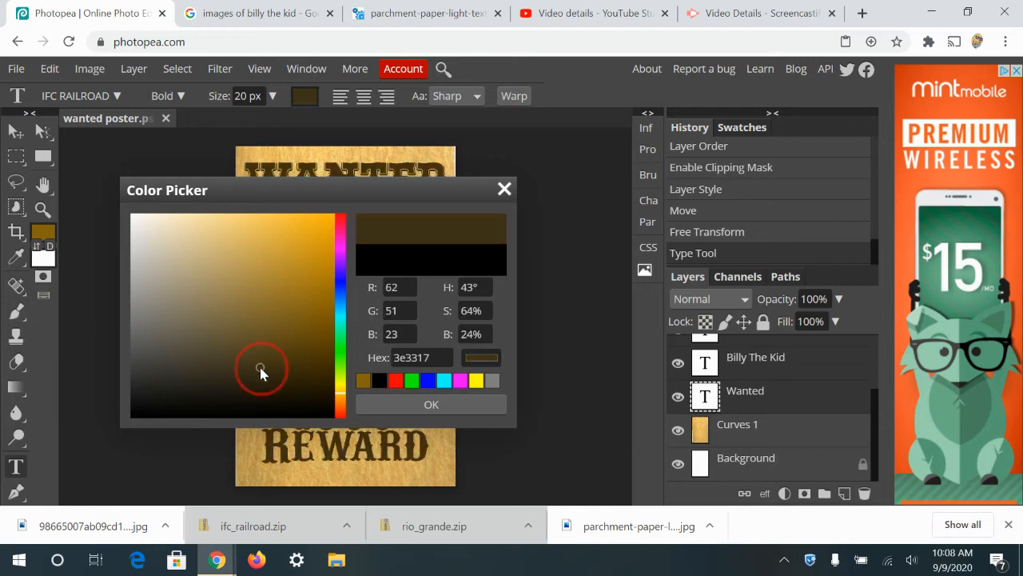
click(390, 408)
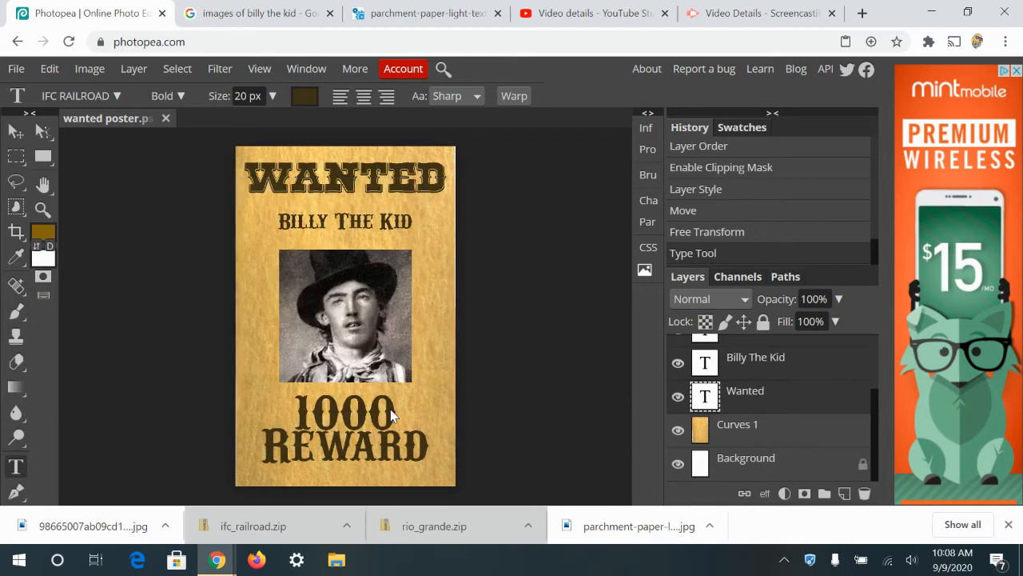
- Add a new empty layer above the portrait layer
drag(875, 409, 871, 334)
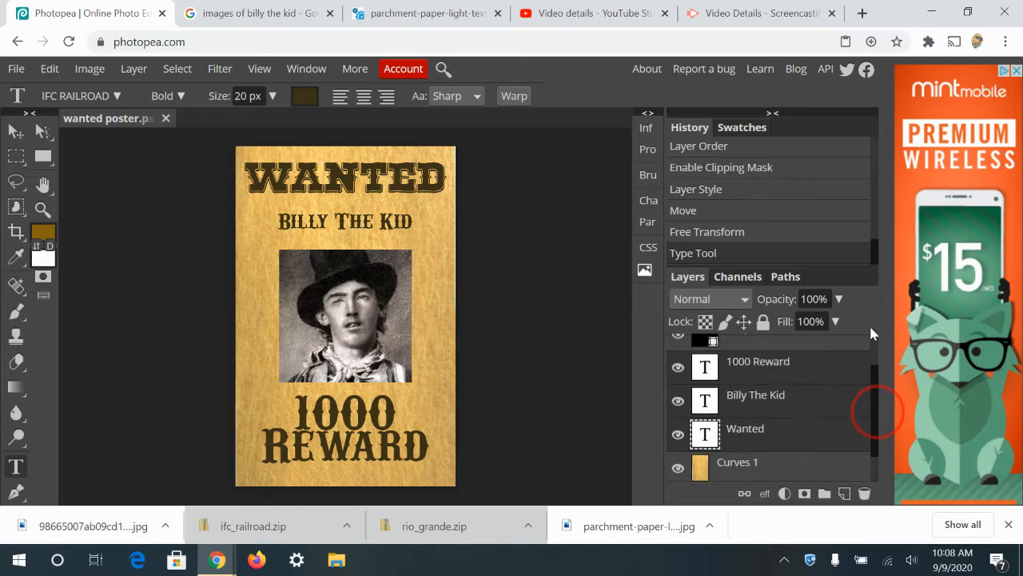
click(815, 344)
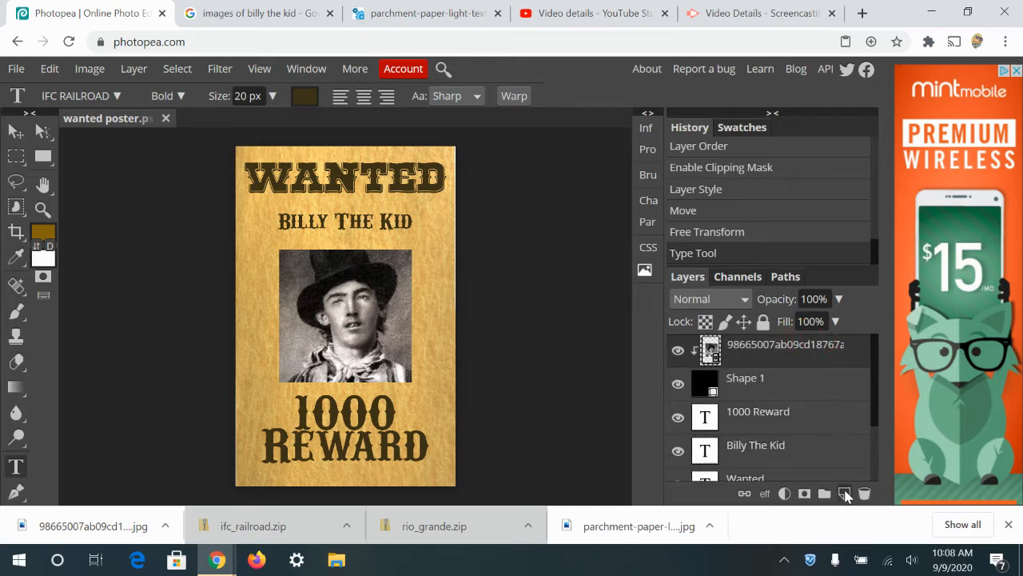
click(845, 494)
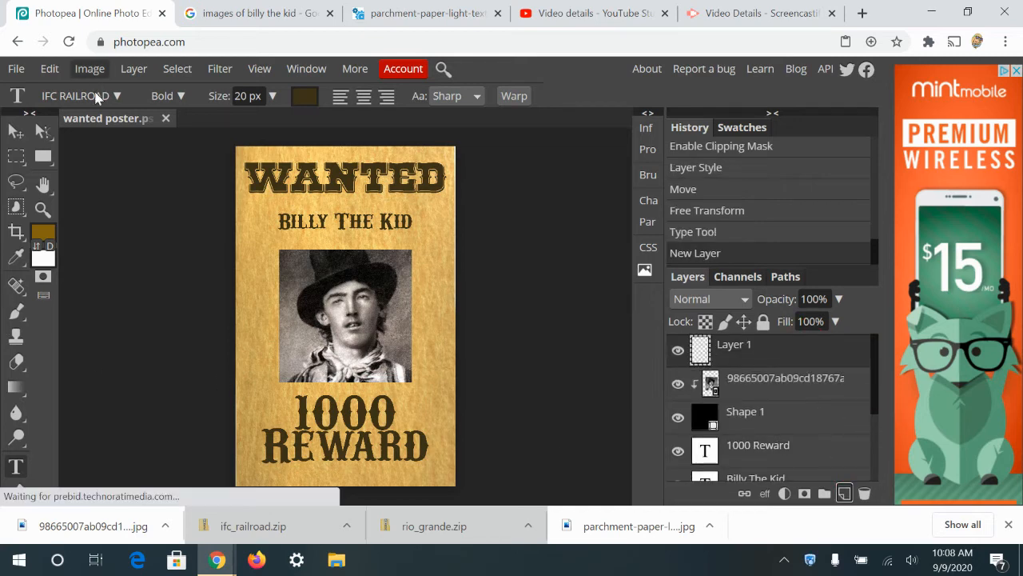
- Choose a speckled splatter tip for the Brush tool and enlarge it to 2200 px
click(16, 311)
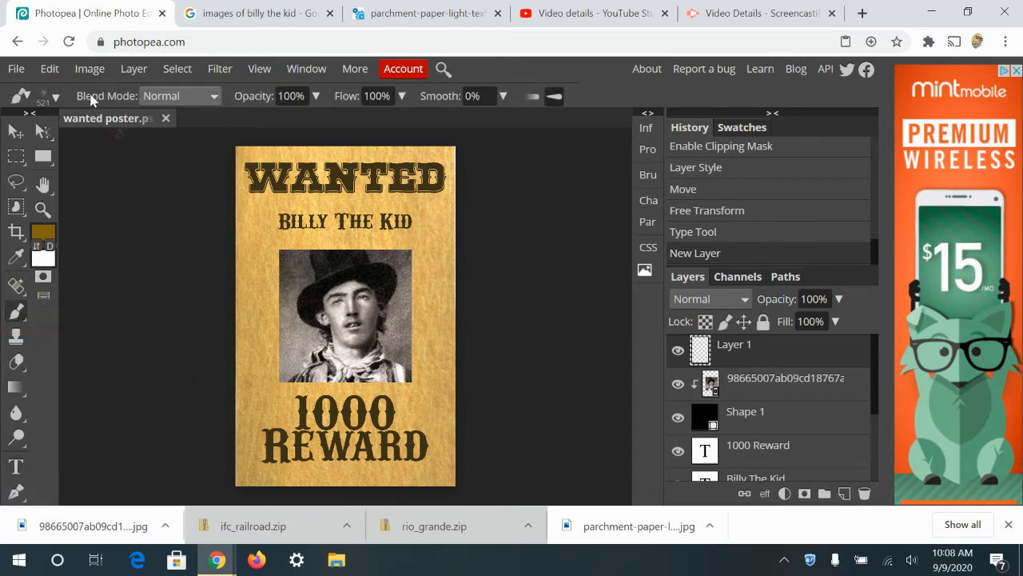
click(57, 96)
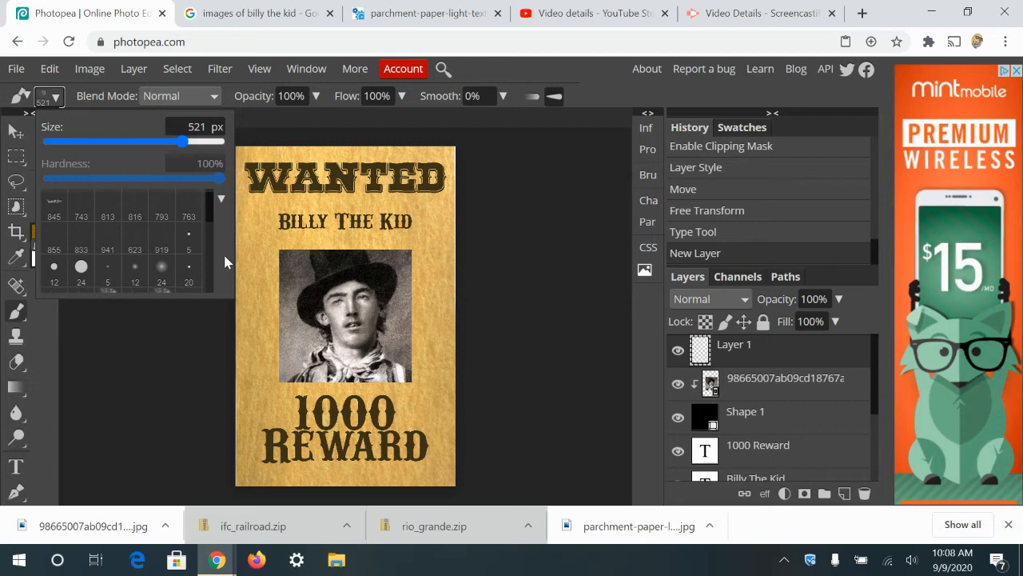
scroll(207, 252, down, 2)
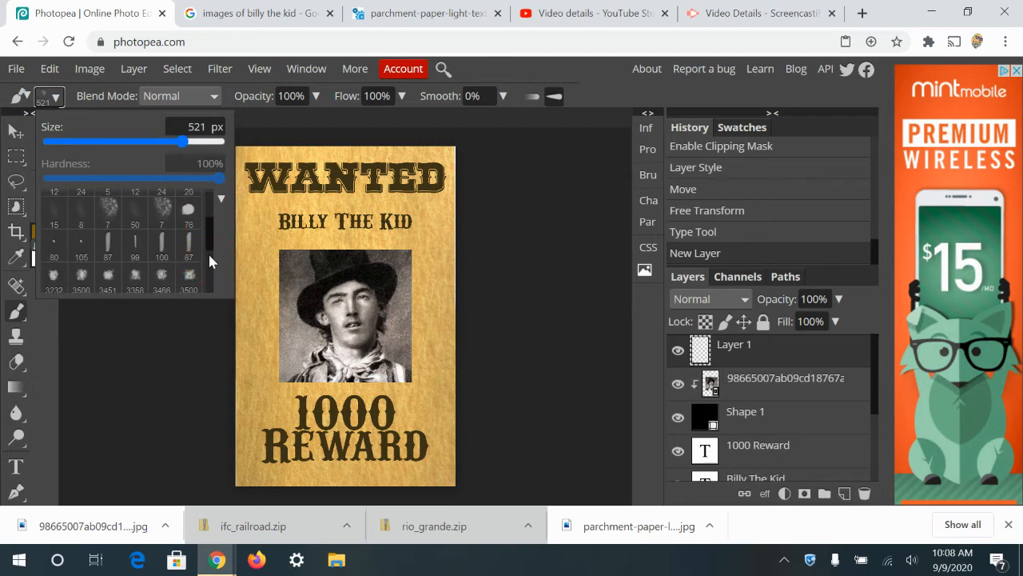
click(166, 217)
drag(131, 141, 228, 149)
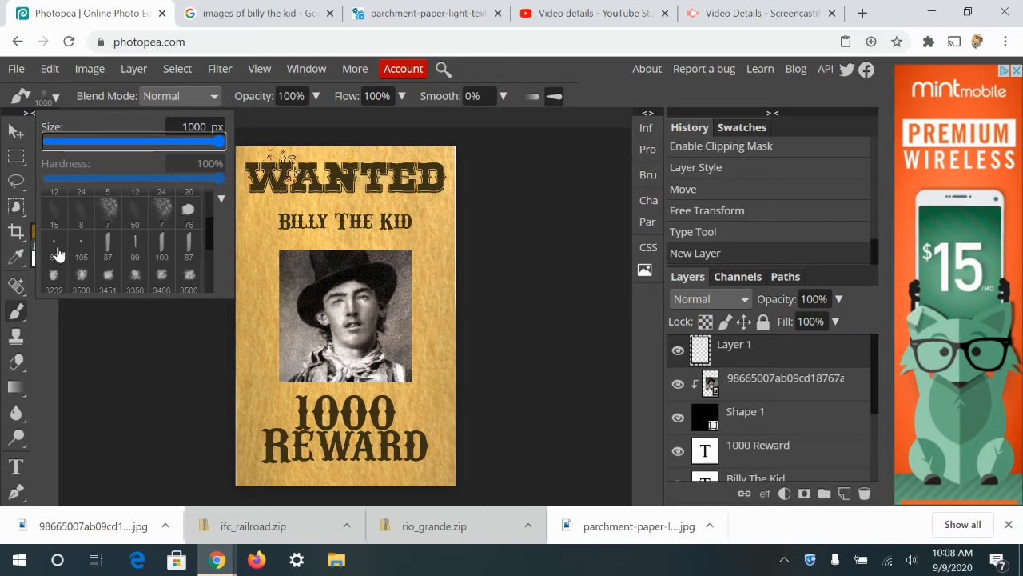
click(11, 310)
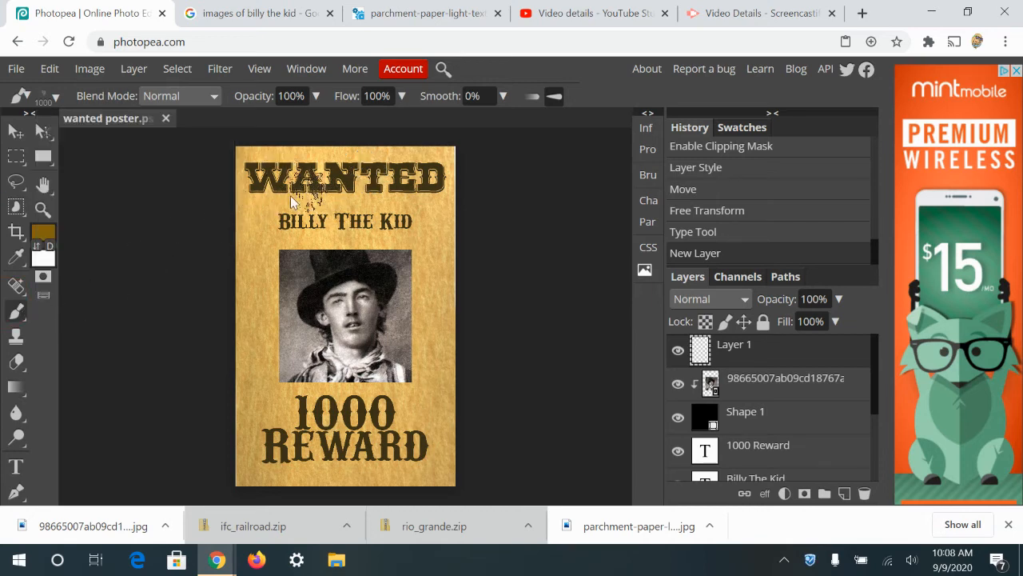
key(bracketright)
key(bracketright)
key(bracketright)
key(bracketright)
key(bracketright)
- Set the foreground colour to grey-brown 837a63 and brush a splatter texture over the first letters of "Wanted" on the new layer
click(49, 245)
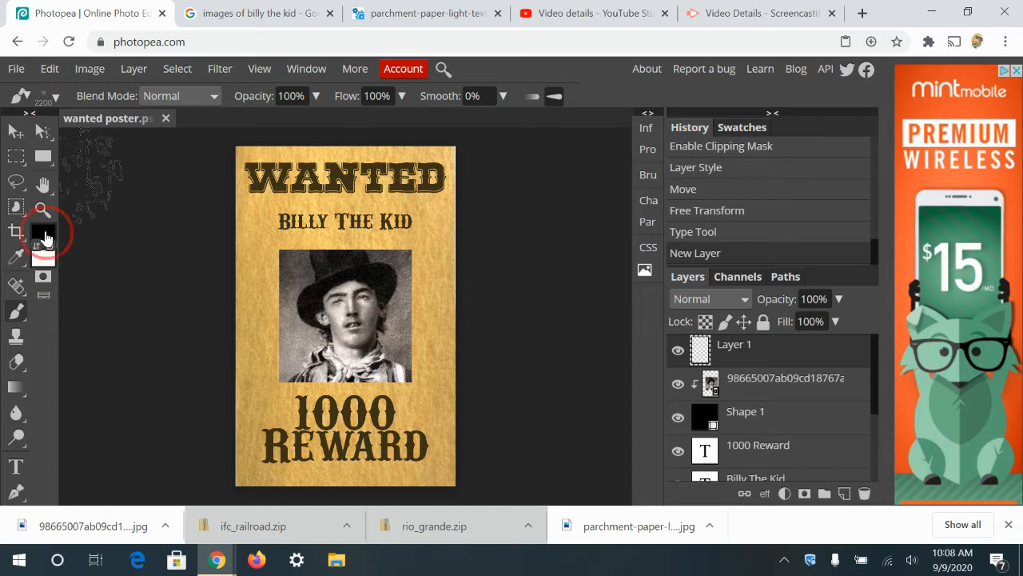
click(41, 231)
click(140, 337)
drag(139, 337, 182, 317)
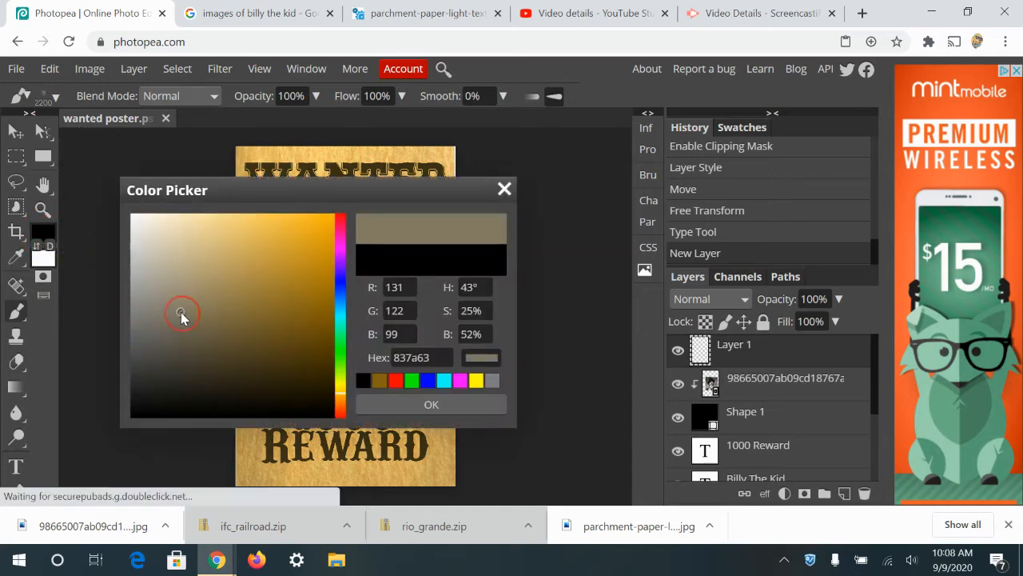
click(404, 407)
drag(302, 153, 253, 179)
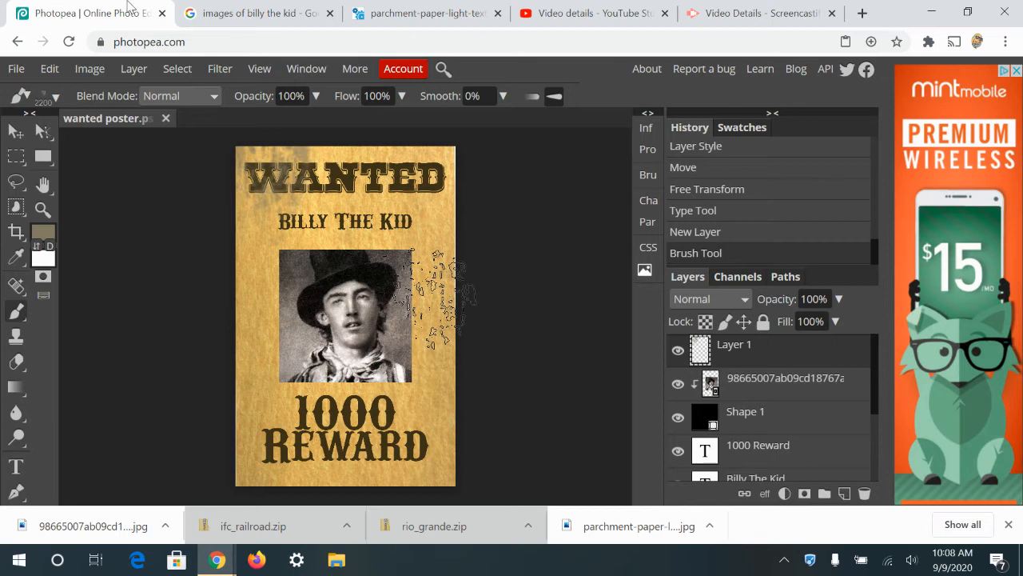
click(424, 305)
click(411, 171)
key(ctrl+z)
key(ctrl+z)
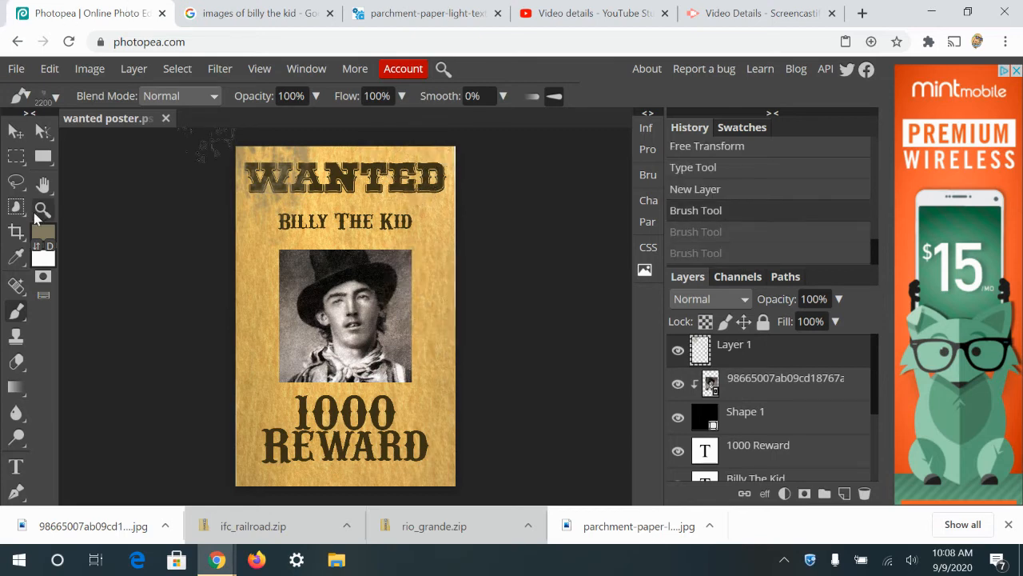
- Set the foreground colour to near-black and stamp the splatter over the portrait's upper-left area and the poster's top-right, bottom-right and bottom-left corners
click(45, 235)
drag(135, 404, 133, 407)
click(388, 412)
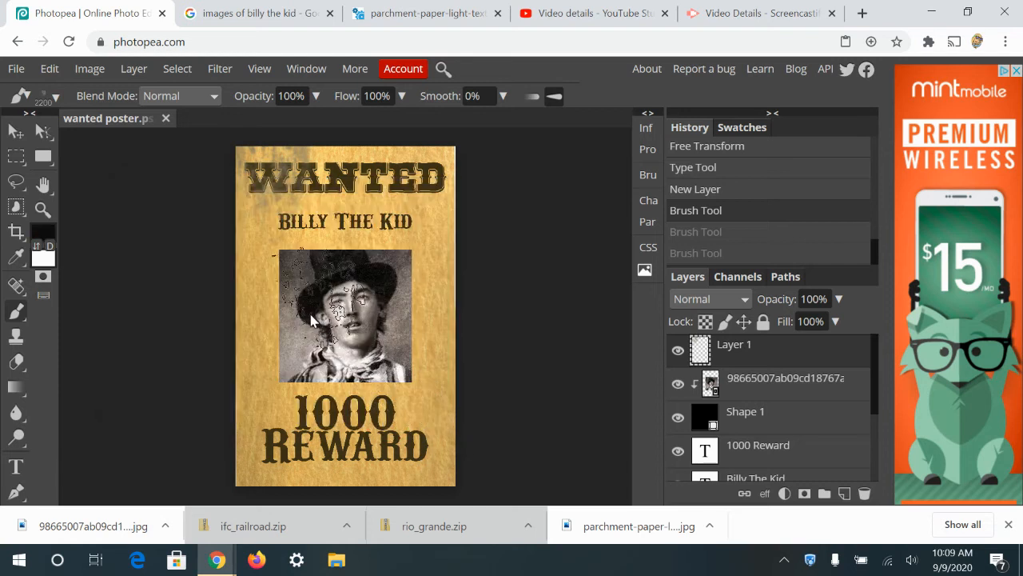
key(ctrl+shift+z)
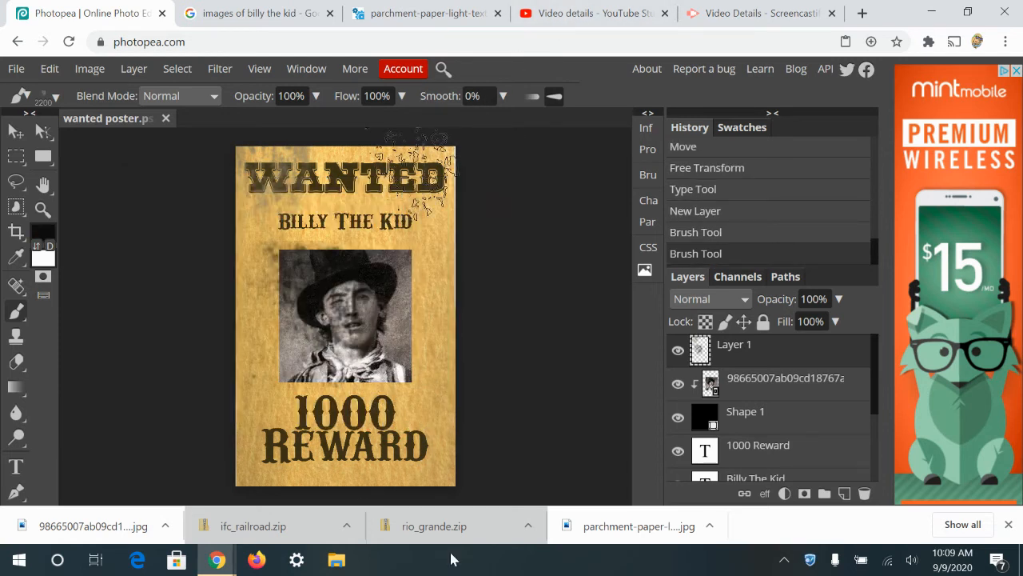
key(ctrl+shift+z)
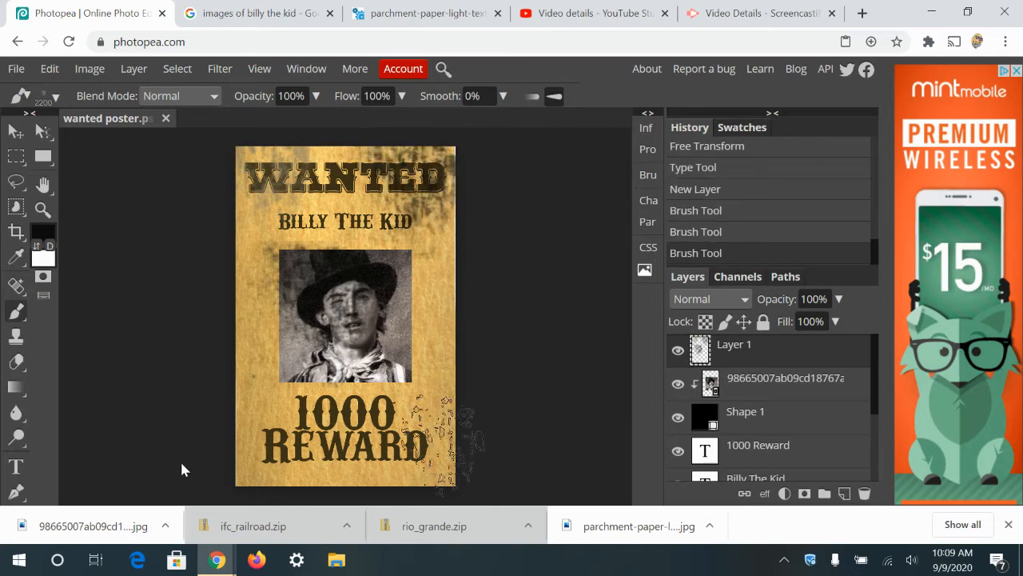
key(ctrl+shift+z)
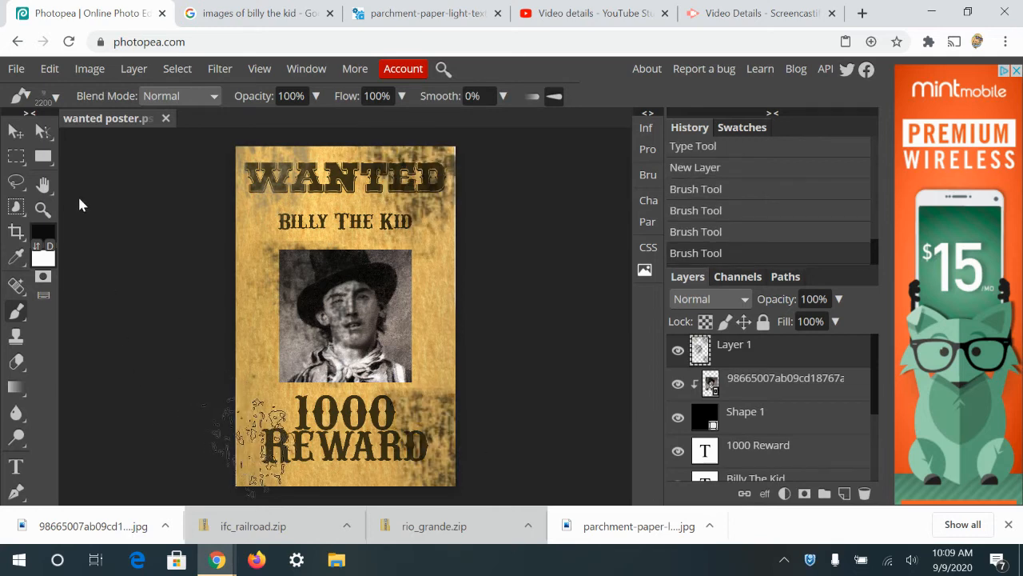
key(ctrl+shift+z)
- Choose the faint 8 px texture tip for the Brush tool and enlarge it to 1000 px
click(54, 96)
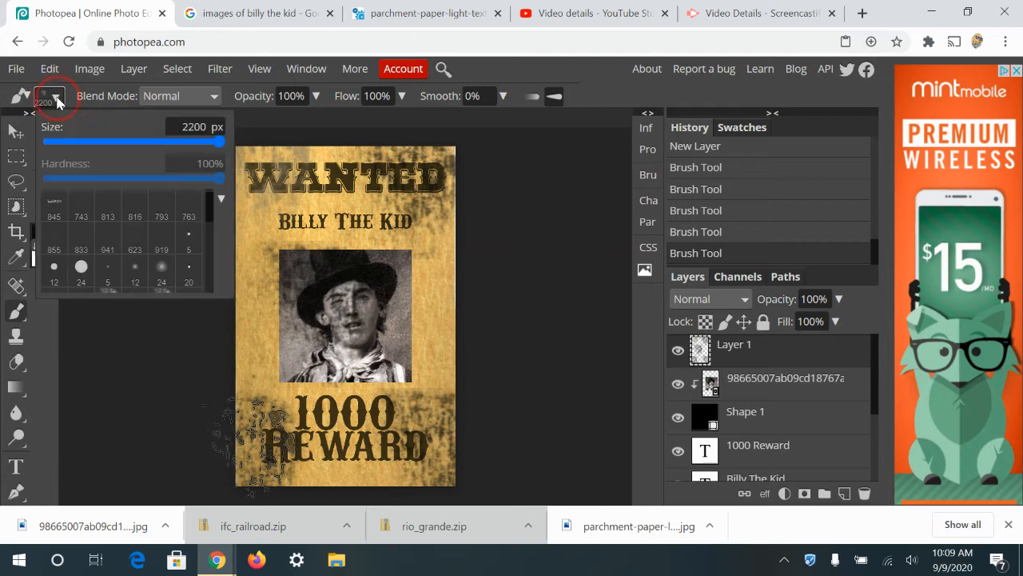
click(208, 262)
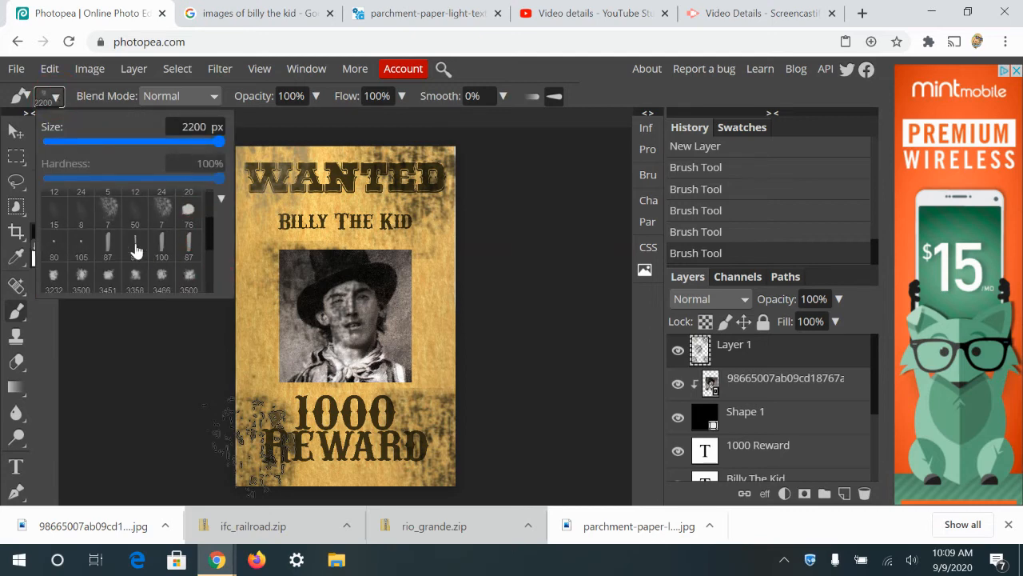
click(92, 214)
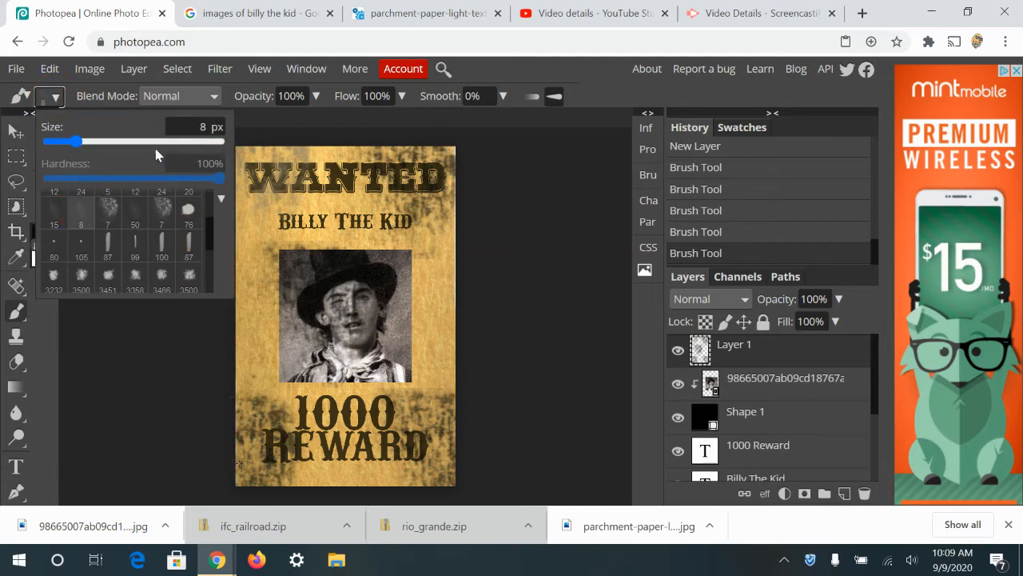
mouse_move(155, 142)
mouse_down()
mouse_move(179, 142)
mouse_move(348, 252)
mouse_up()
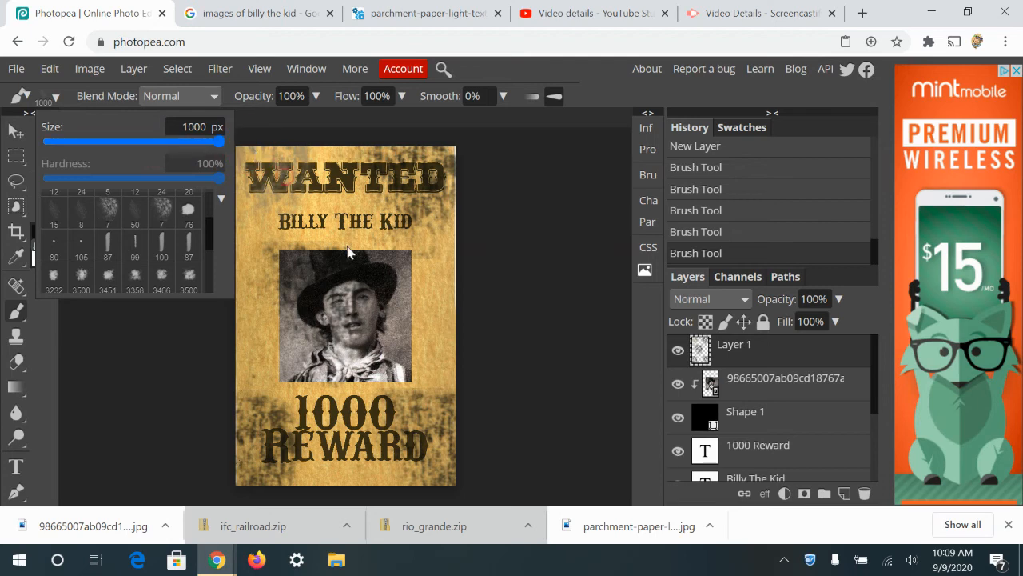
- Brush near-black scratch marks over the reward text and along the parchment to the right of the portrait
click(430, 321)
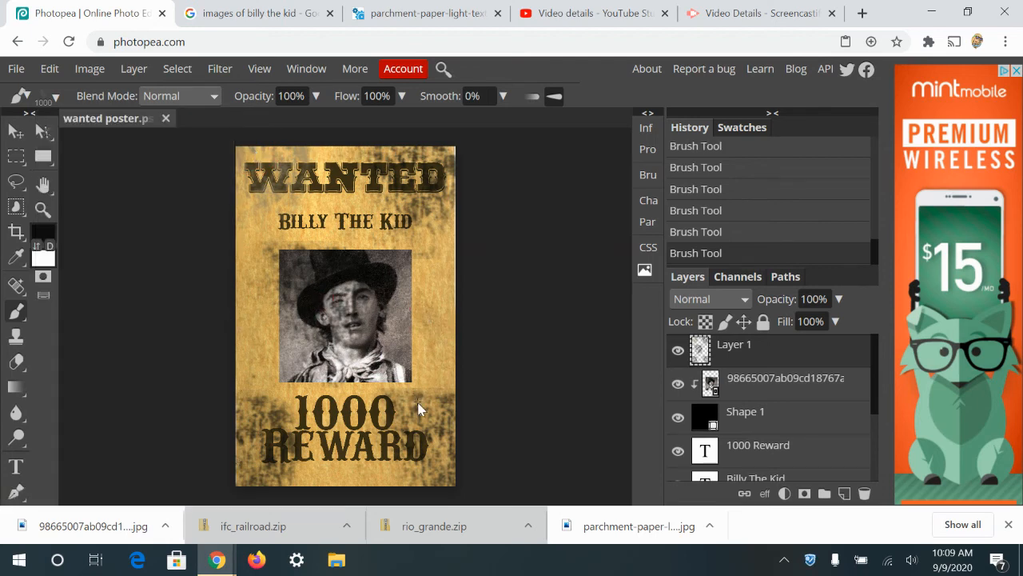
click(312, 456)
click(341, 446)
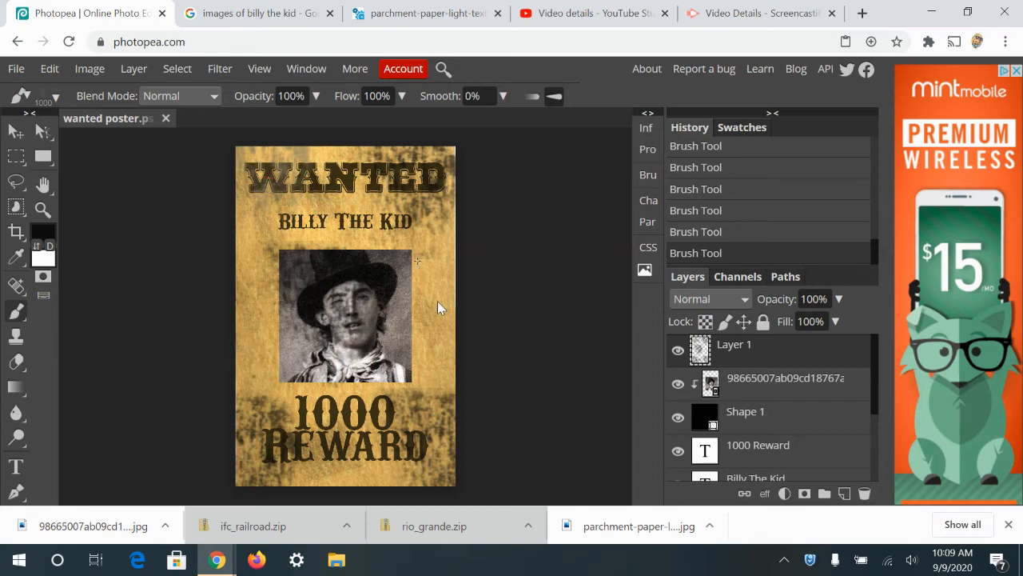
mouse_move(438, 300)
mouse_down()
mouse_move(439, 346)
mouse_move(423, 355)
mouse_move(301, 326)
mouse_up()
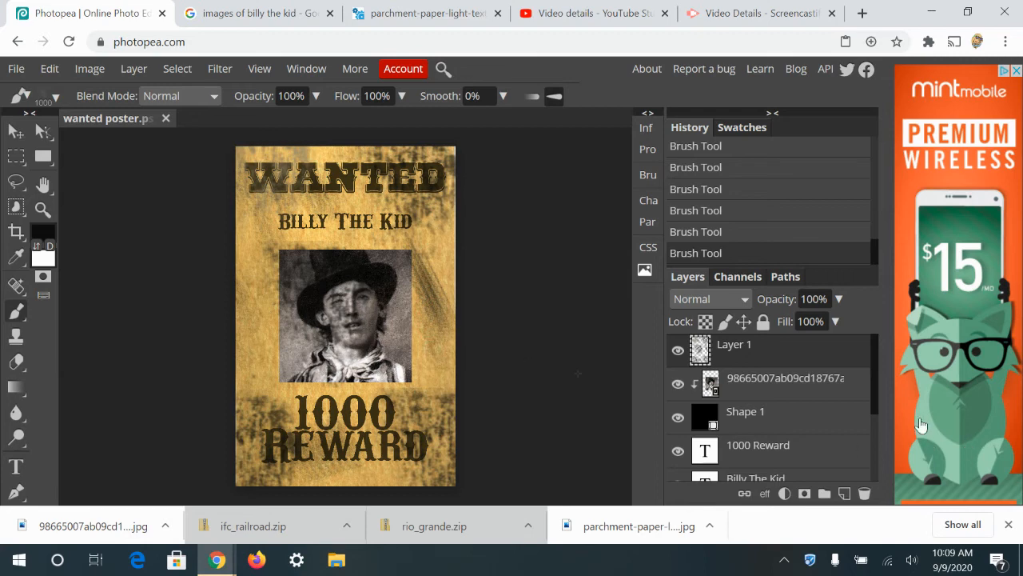
- Try the Screen, Color Dodge, Lighten and Multiply blend modes on the splatter texture layer
click(743, 302)
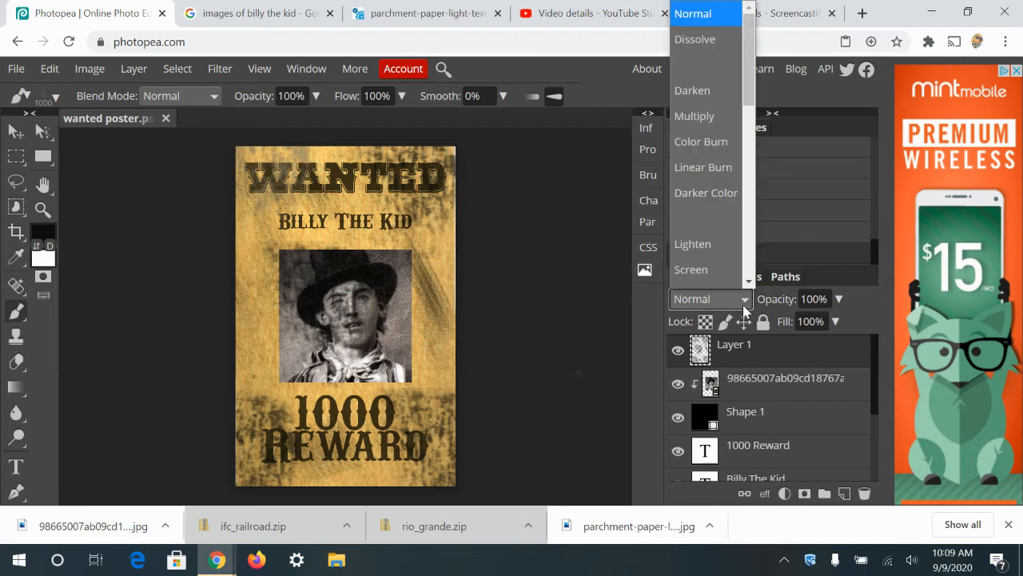
scroll(736, 276, down, 2)
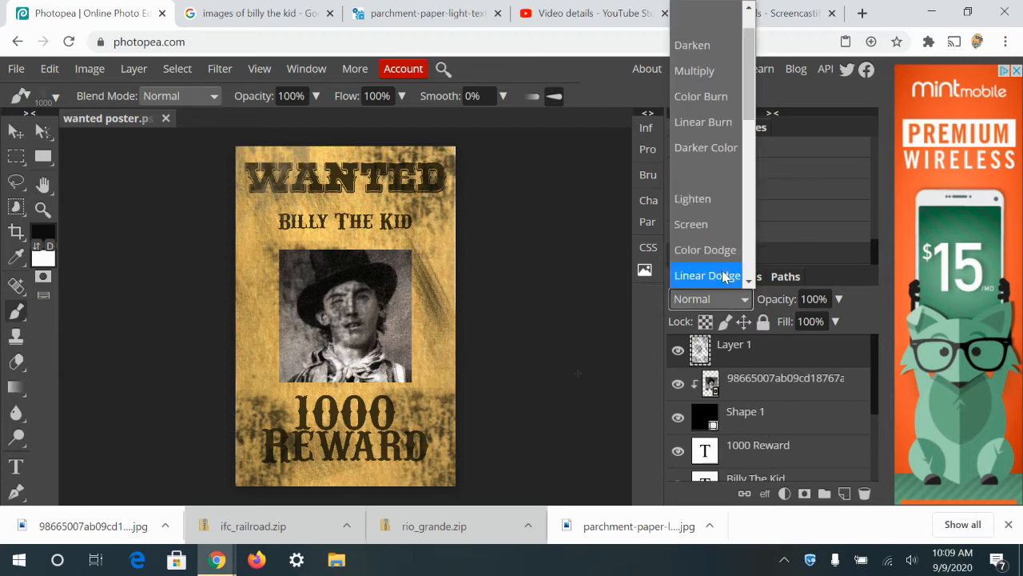
click(702, 219)
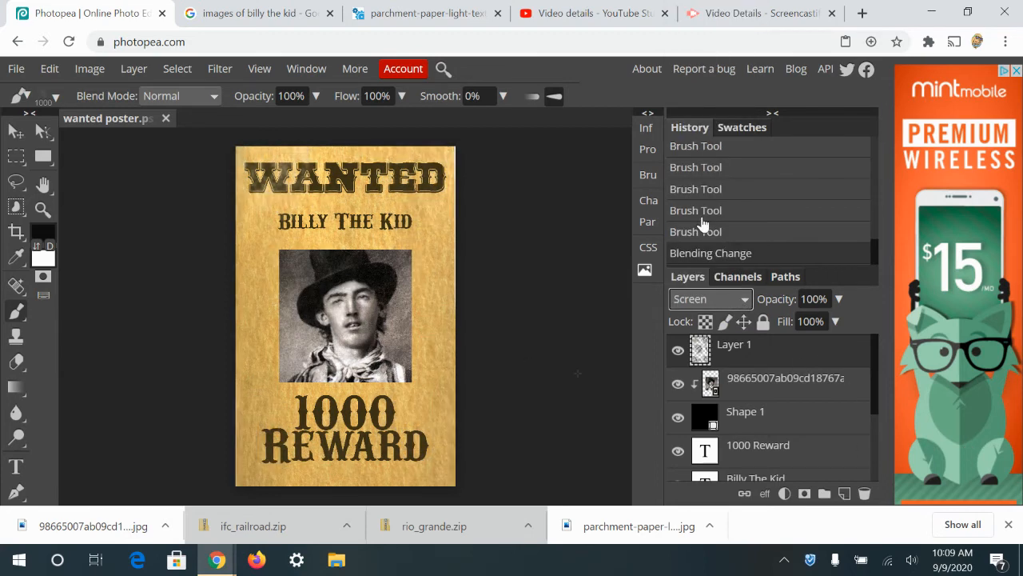
scroll(709, 299, down, 1)
click(713, 303)
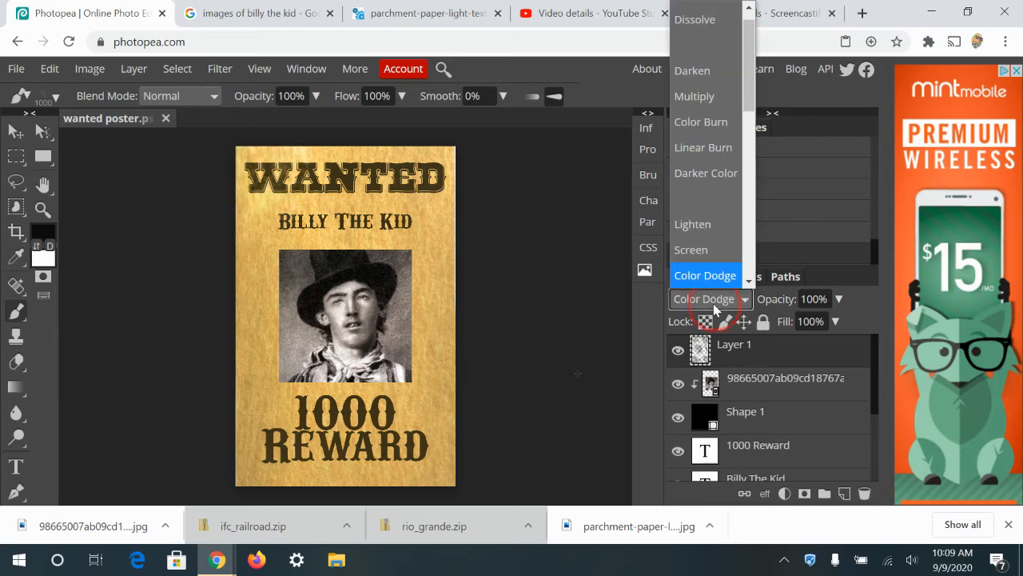
click(710, 225)
click(711, 297)
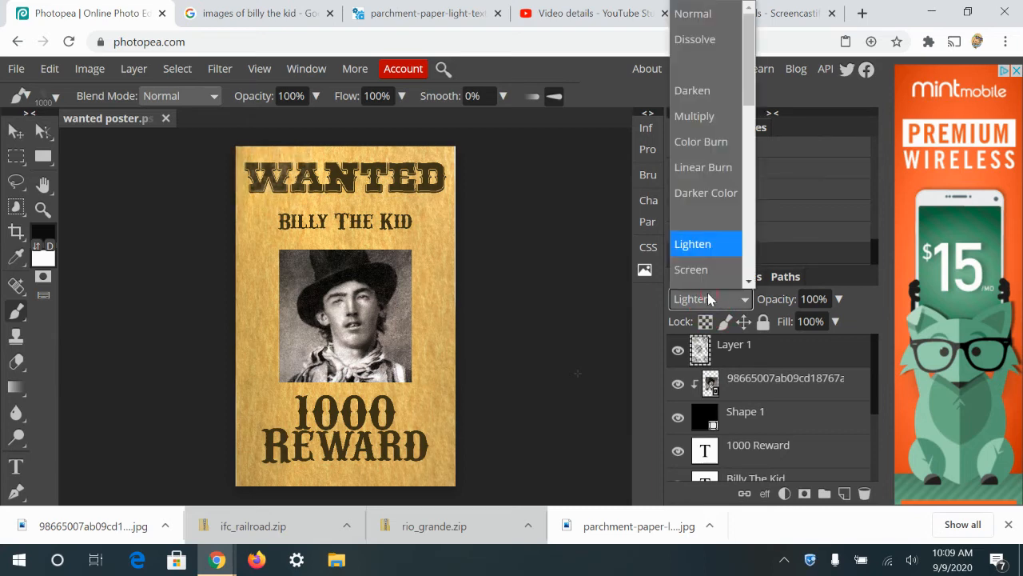
scroll(726, 143, down, 1)
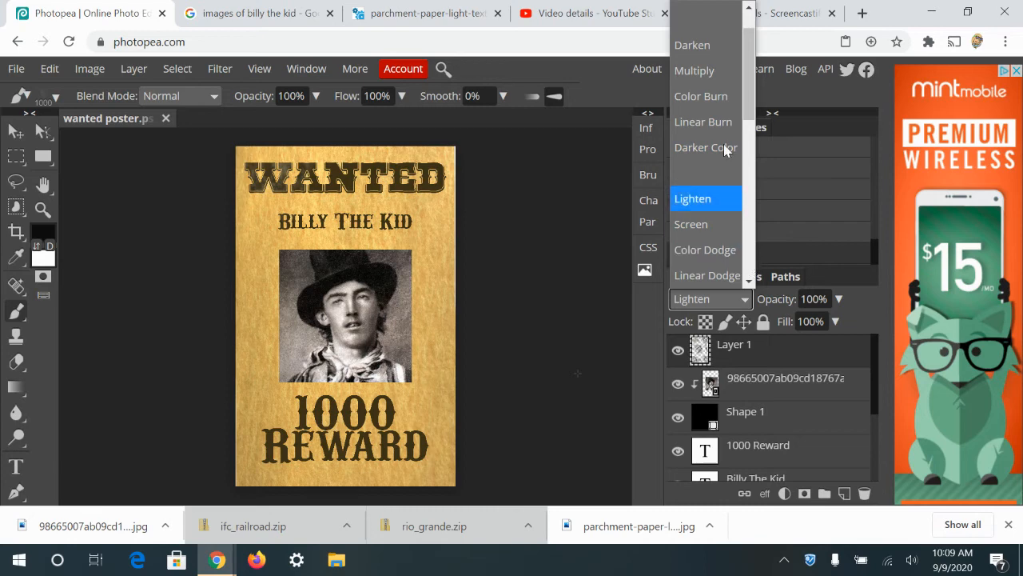
click(724, 79)
click(725, 321)
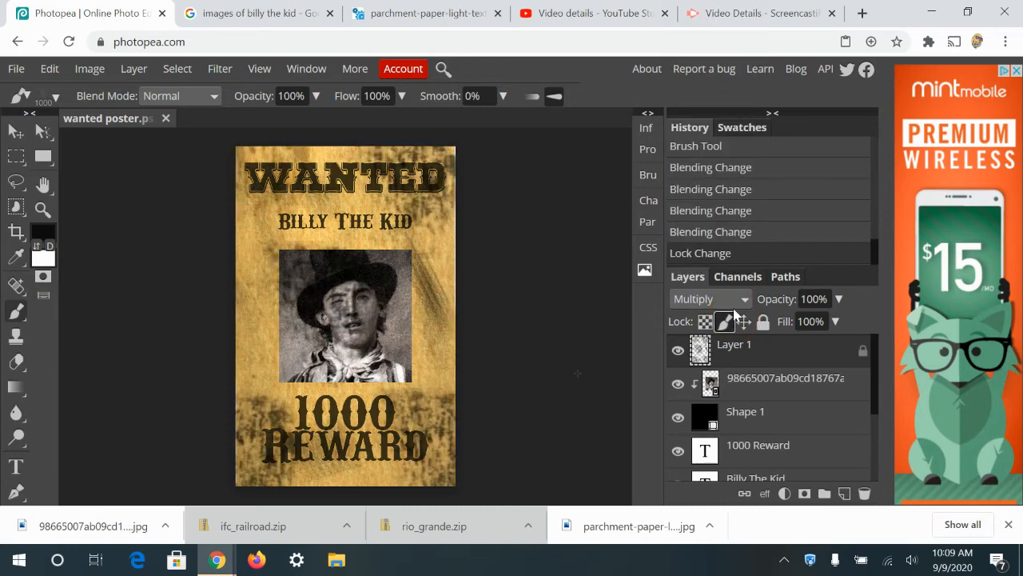
- Try the Darken and Color Dodge blend modes on the splatter texture layer
click(732, 294)
scroll(713, 260, down, 1)
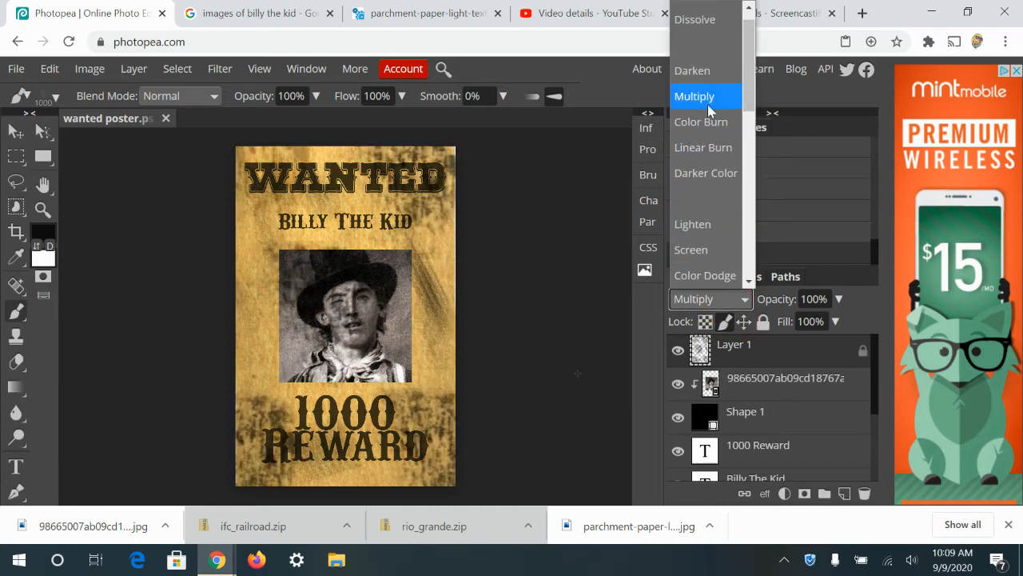
click(701, 79)
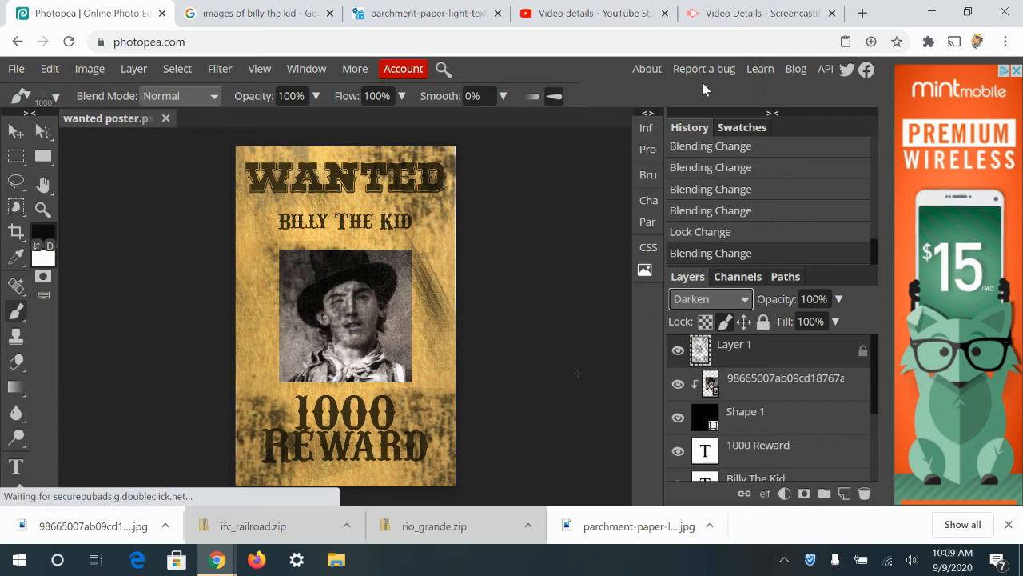
click(705, 299)
scroll(685, 248, down, 1)
click(692, 275)
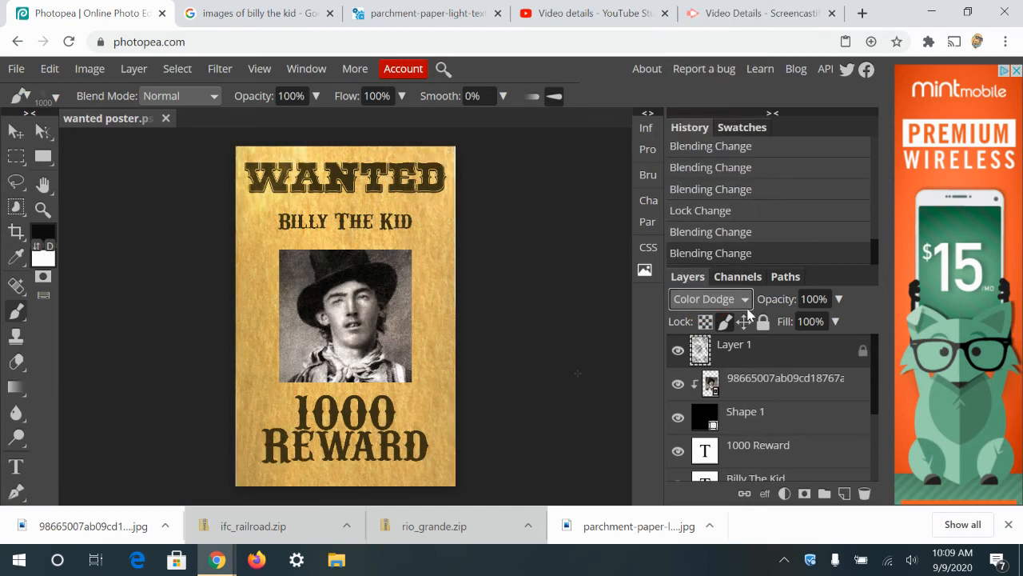
- Set the splatter texture layer's blend mode to Soft Light and unlock its pixels for painting
click(742, 302)
scroll(747, 280, down, 1)
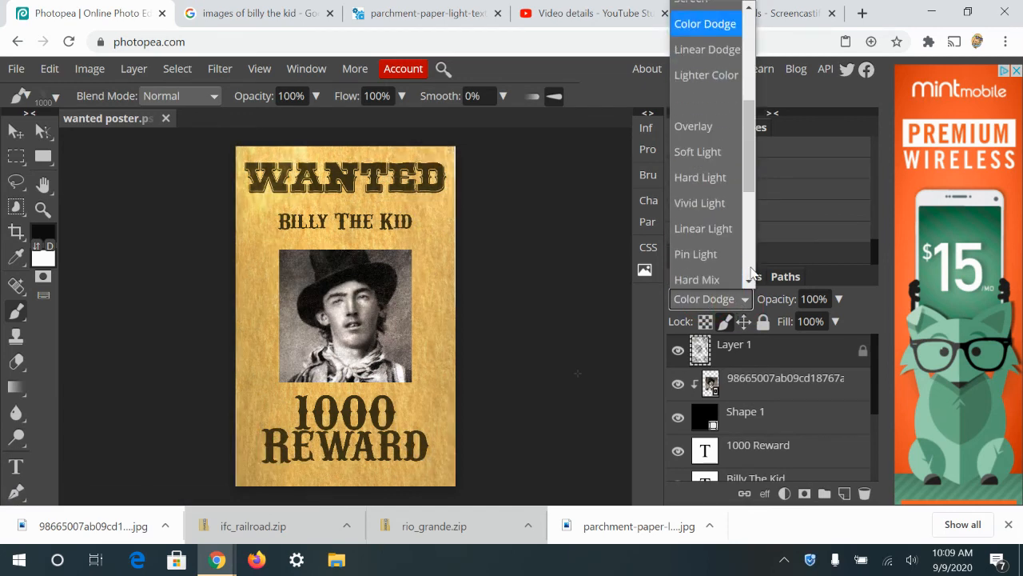
click(710, 156)
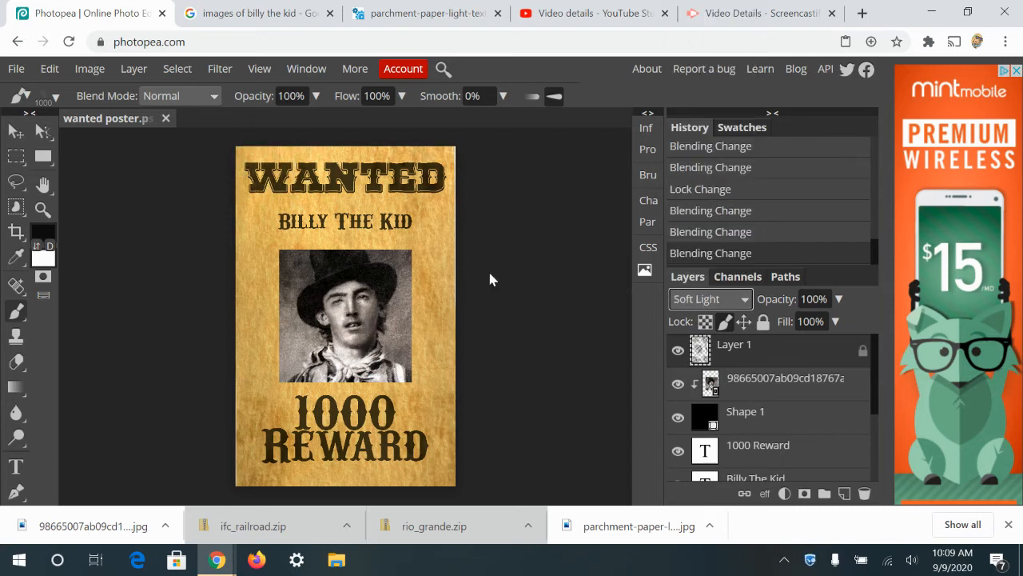
click(258, 301)
click(725, 322)
- Brush more near-black texture over the "Wanted" heading, the name, the portrait and the area around "1000"
click(406, 150)
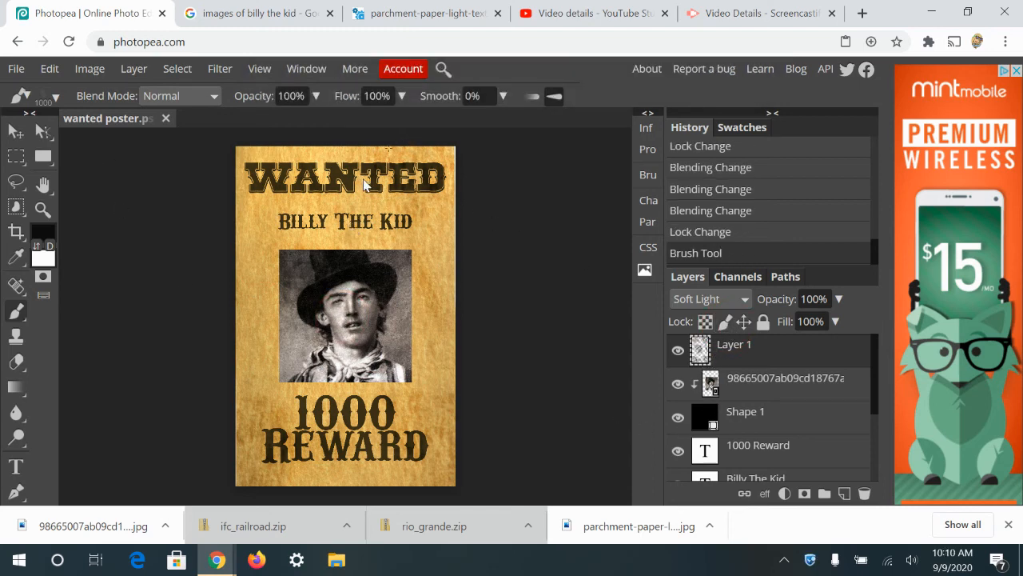
click(318, 220)
click(293, 314)
click(370, 367)
click(308, 409)
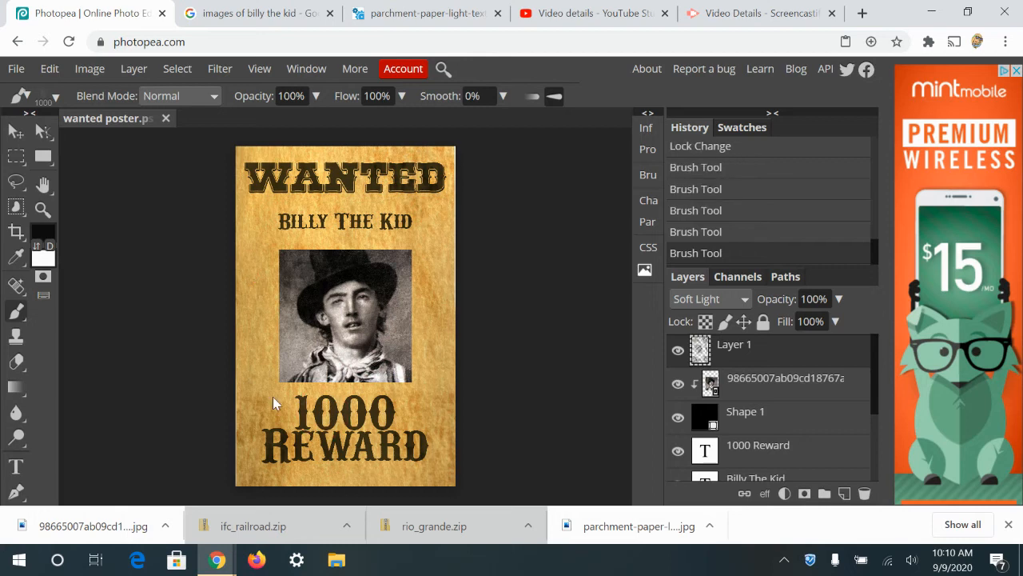
click(270, 398)
- Switch to the Line tool and set its fill to a tan colour sampled from the parchment beside "Reward"
click(41, 158)
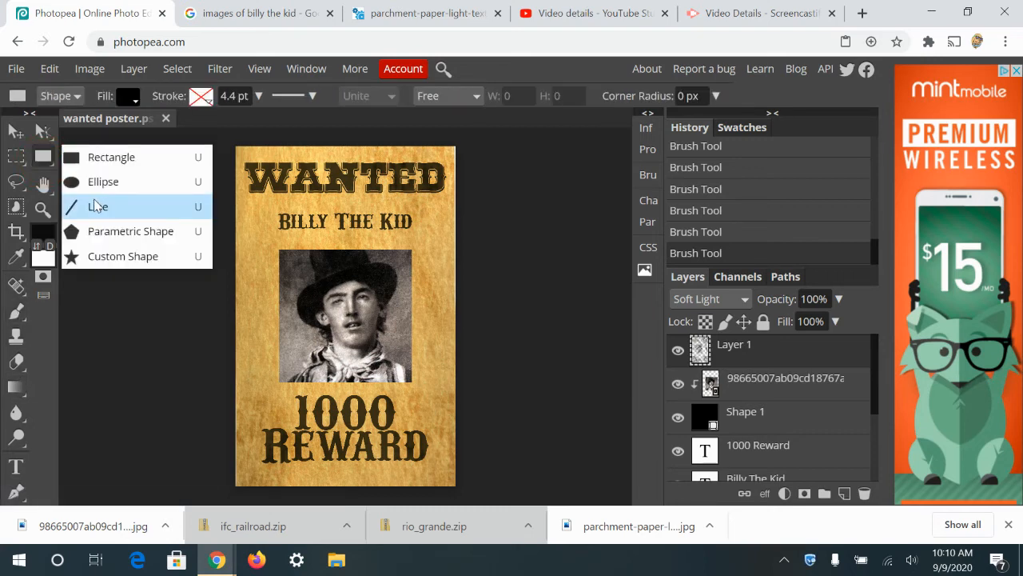
click(95, 207)
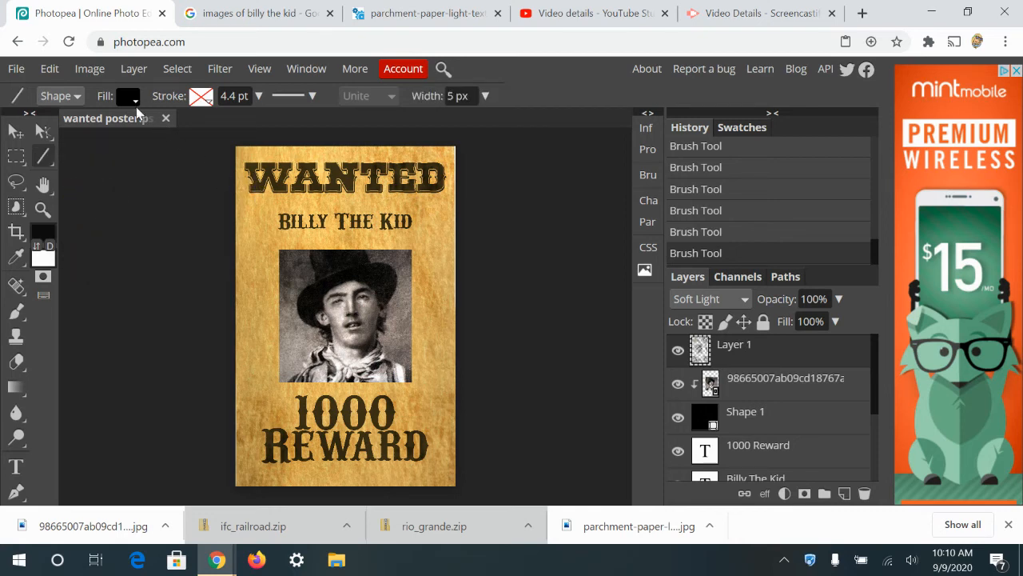
click(128, 96)
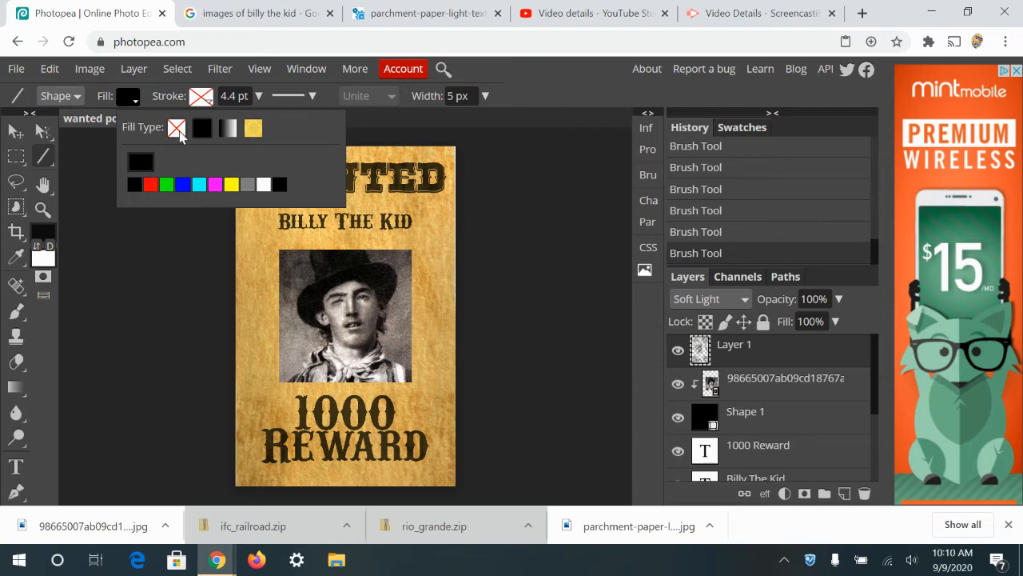
click(144, 163)
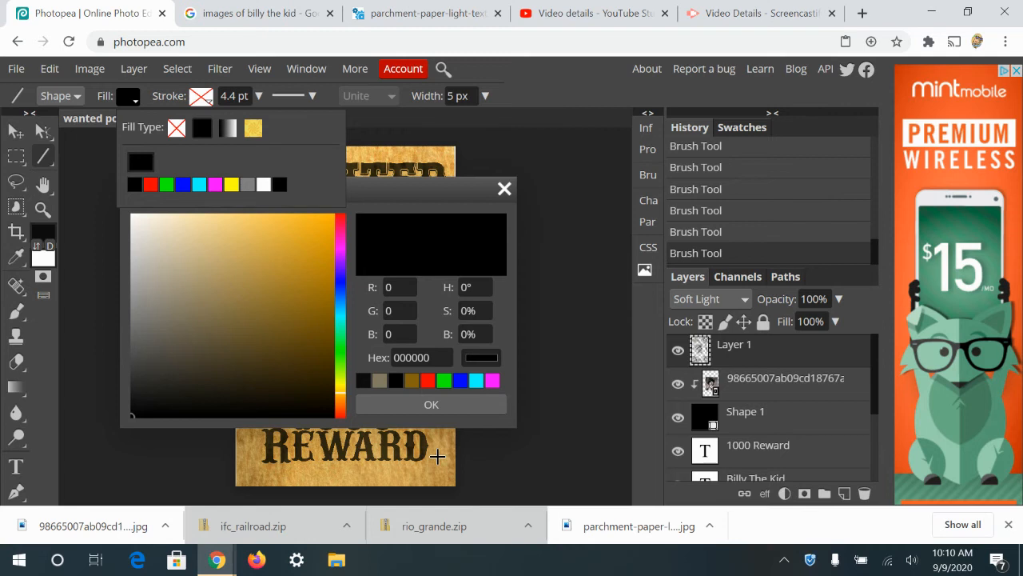
click(438, 456)
click(17, 257)
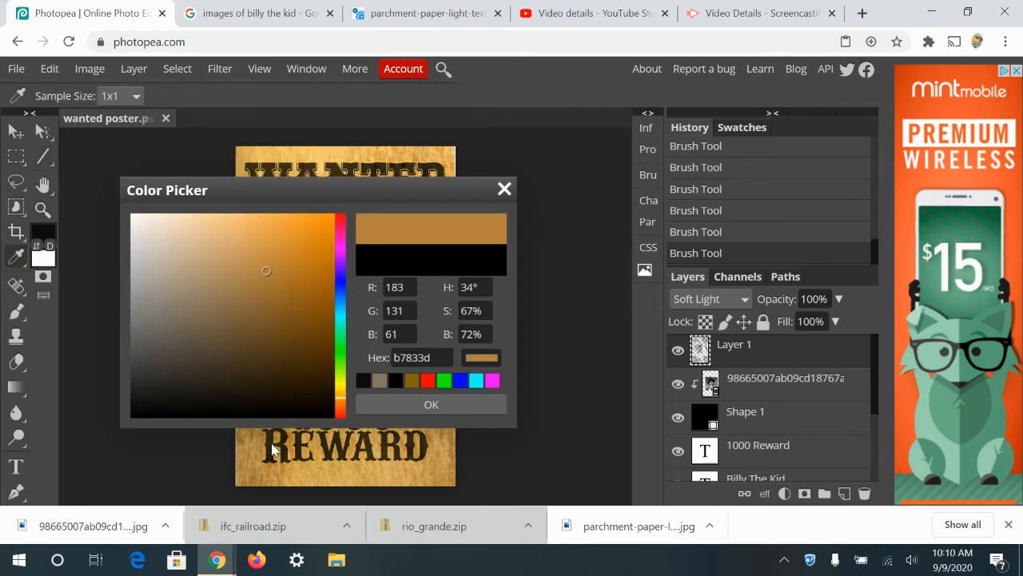
click(239, 454)
click(427, 406)
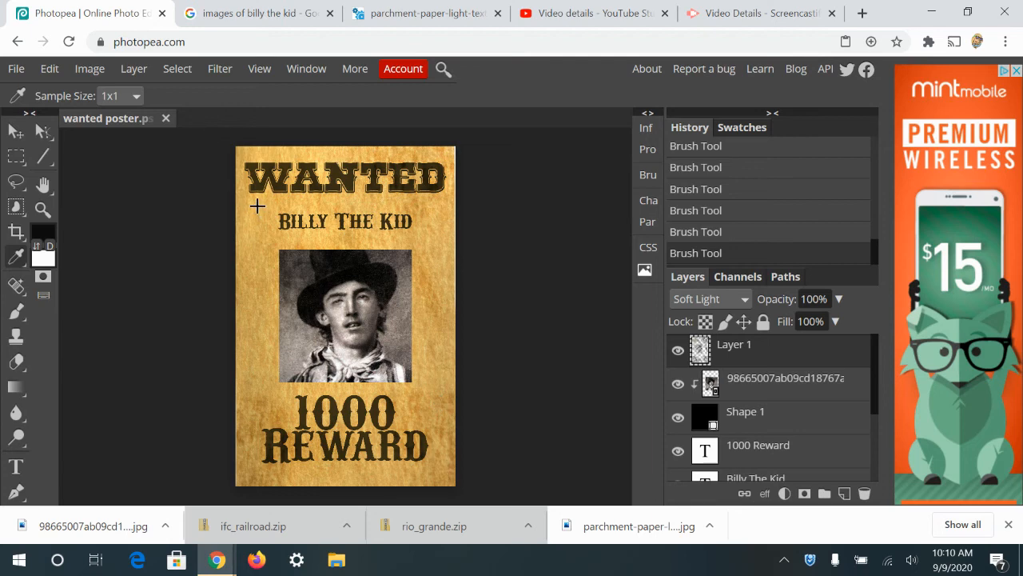
- Draw a 5 px wide horizontal line between "Wanted" and "Billy The Kid"
drag(259, 201, 430, 205)
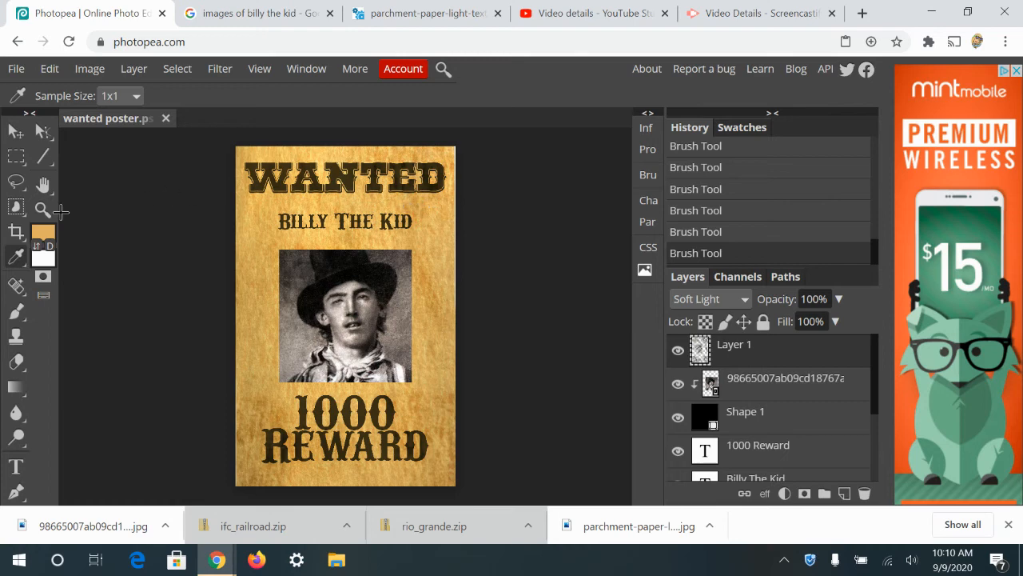
click(44, 157)
drag(267, 198, 424, 195)
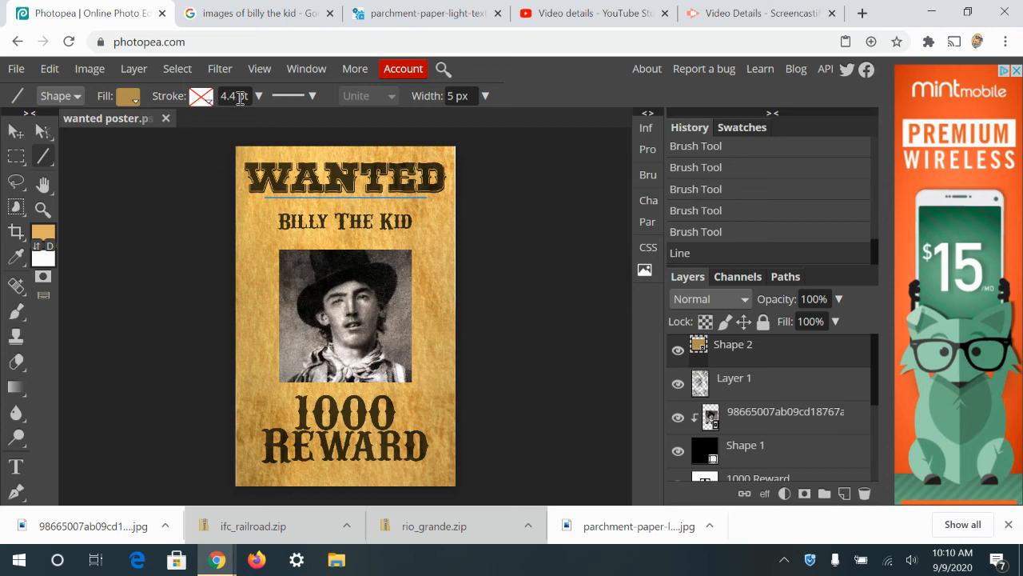
- Give the divider line a solid tan stroke, colour deb157, with a width of 8 pt
click(203, 100)
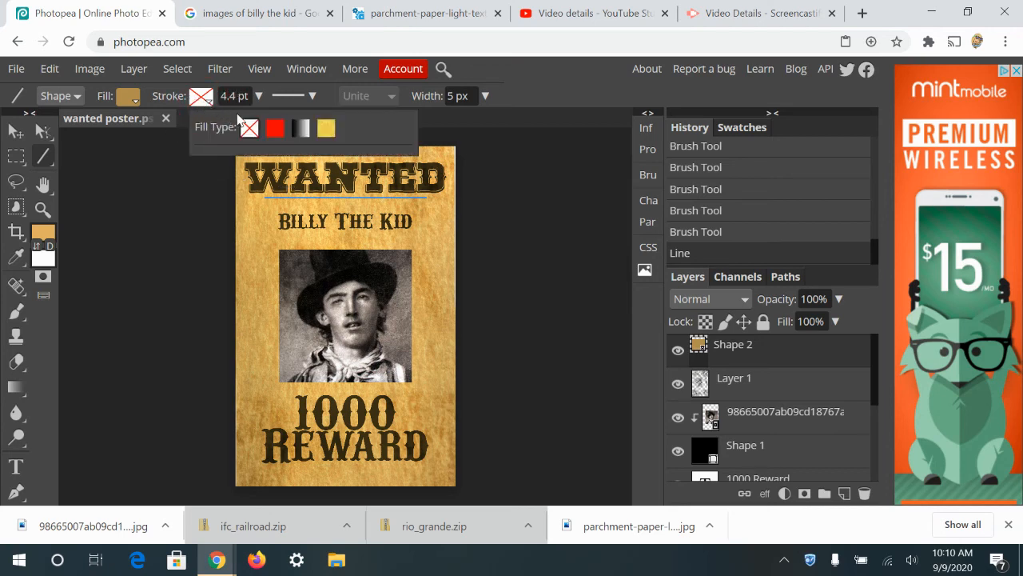
click(249, 129)
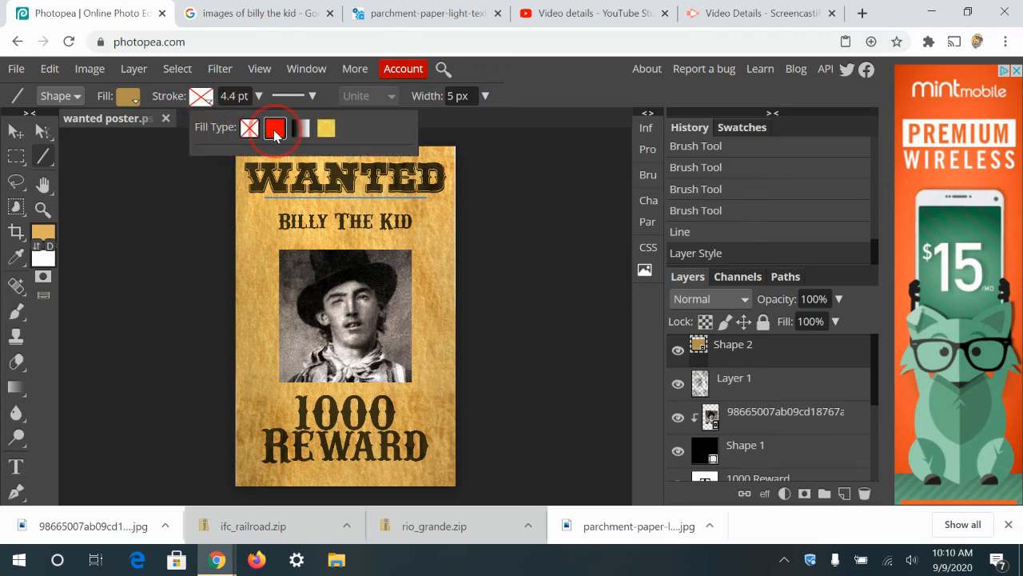
click(274, 128)
click(213, 163)
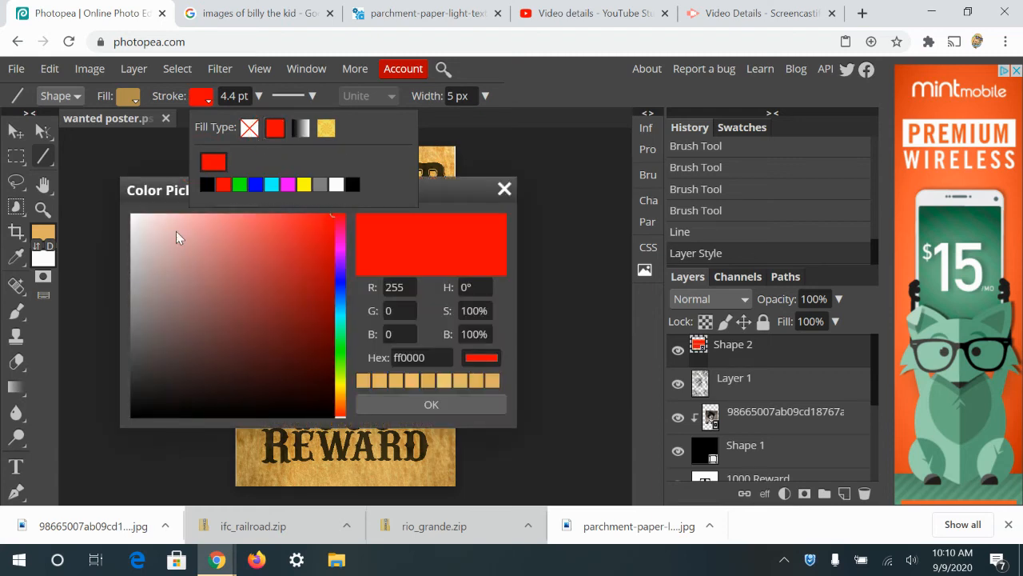
click(431, 382)
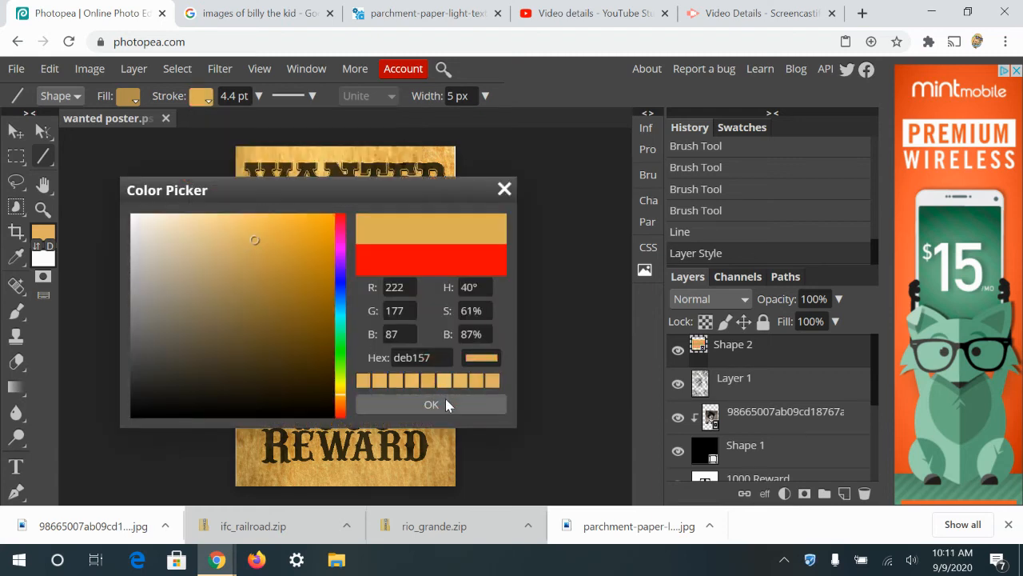
click(444, 405)
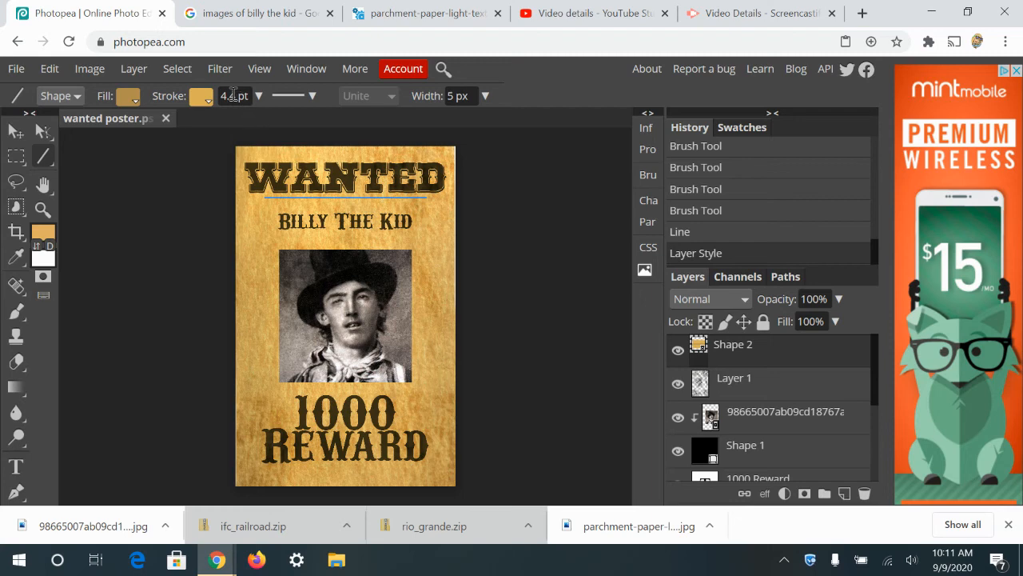
drag(235, 95, 163, 102)
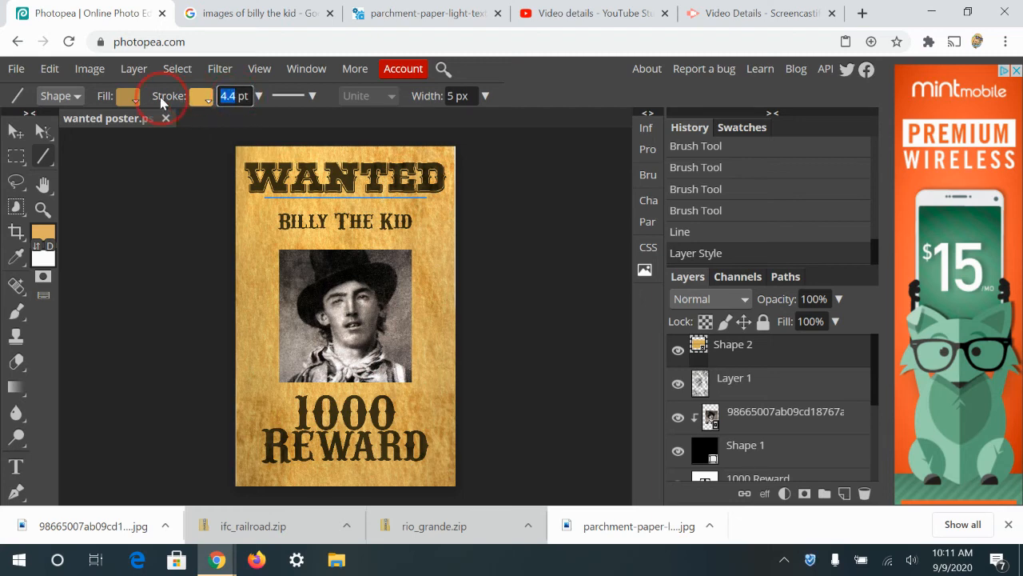
text(8)
key(Return)
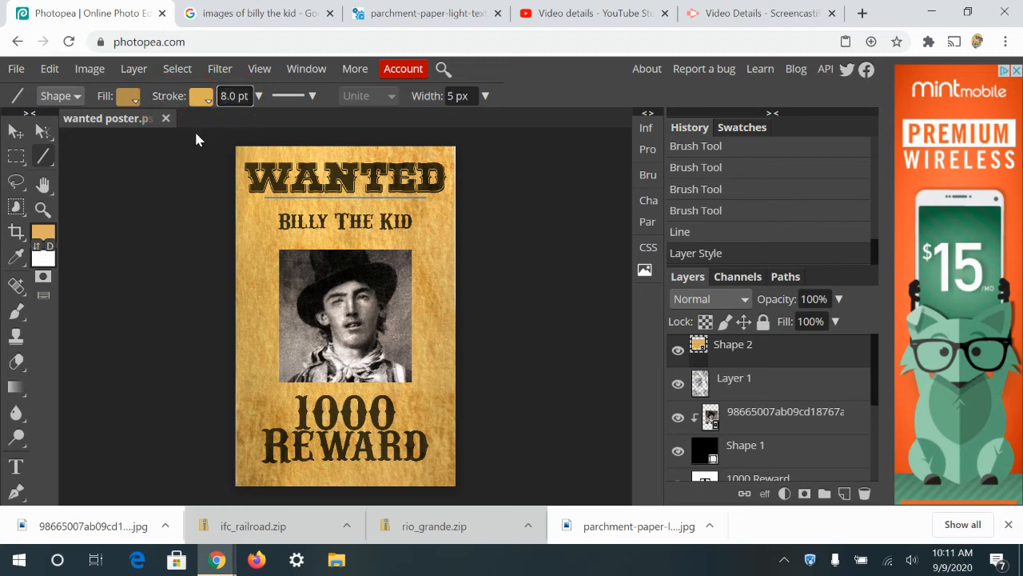
- Inspect the line between "Wanted" and "Billy The Kid" and delete its shape layer
click(16, 130)
click(347, 200)
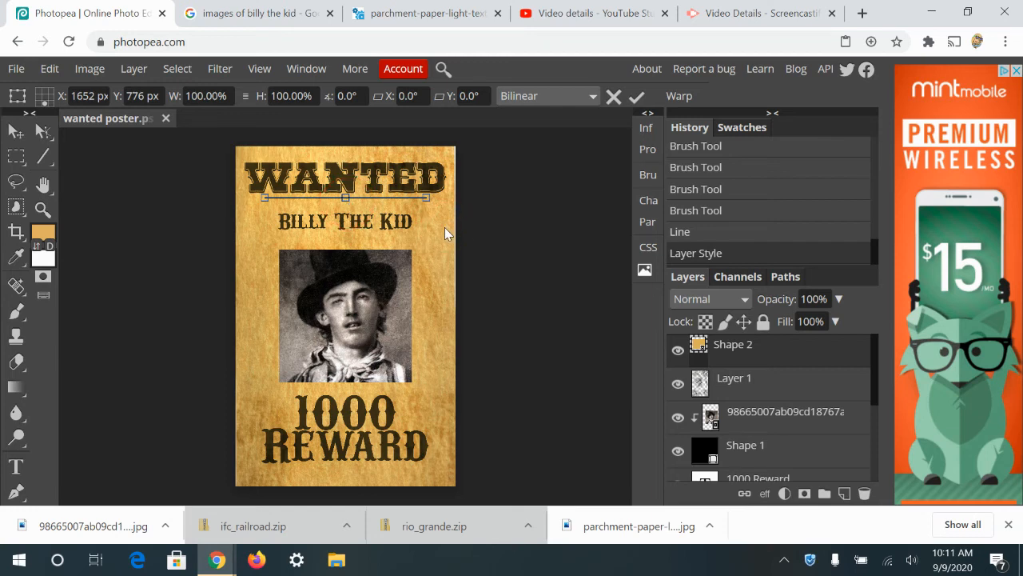
key(Return)
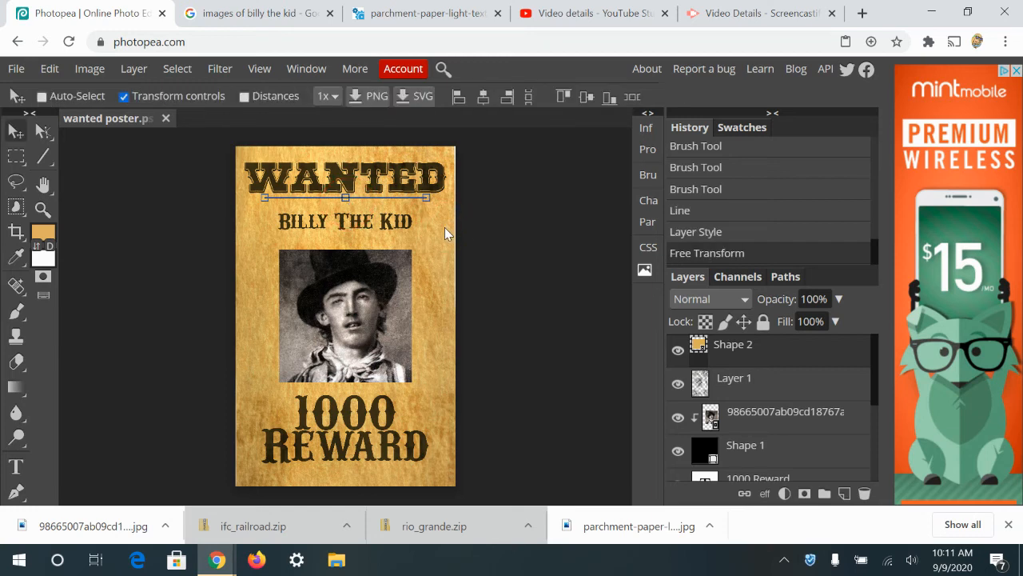
click(30, 132)
click(289, 224)
click(800, 392)
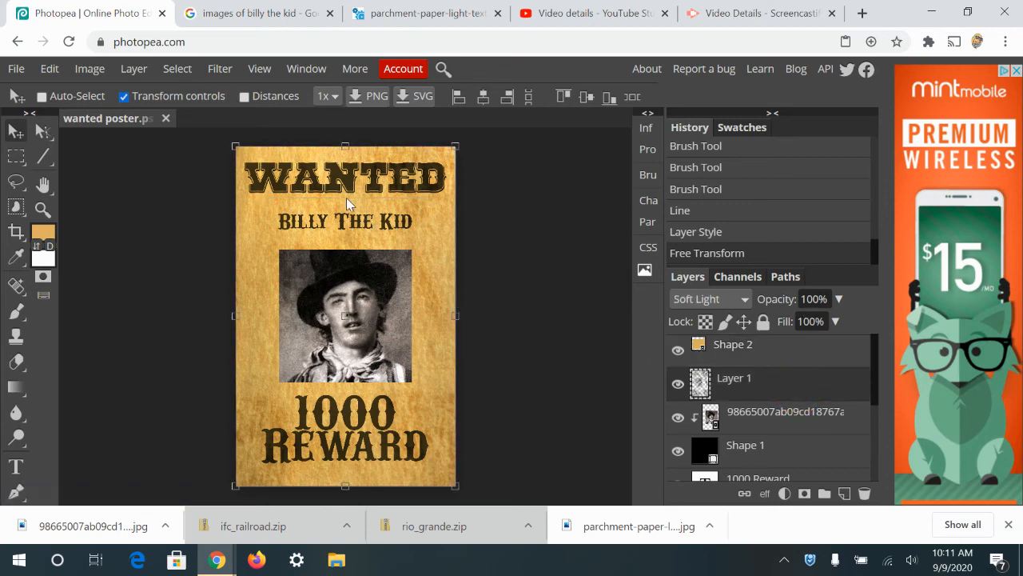
click(760, 351)
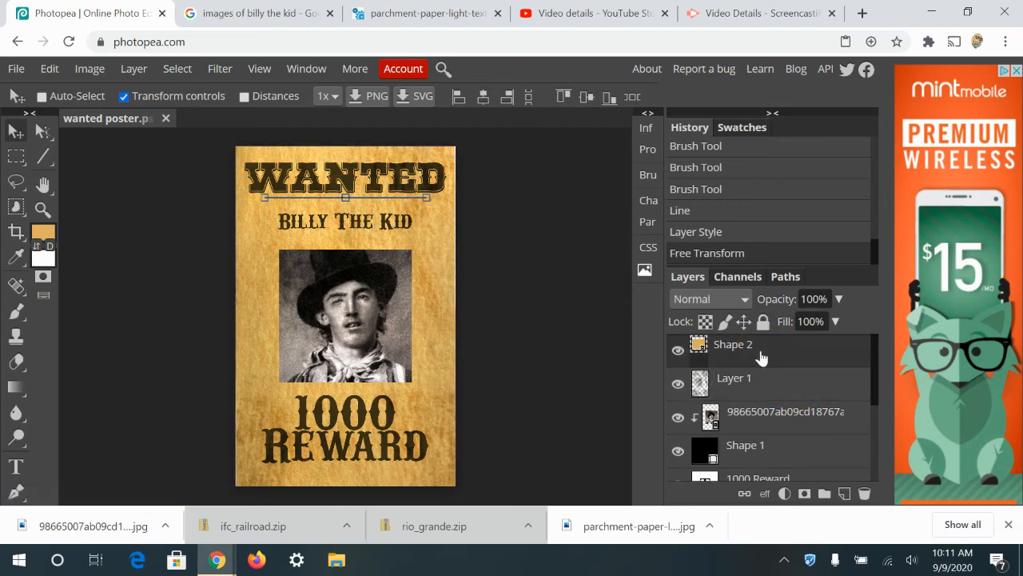
key(Delete)
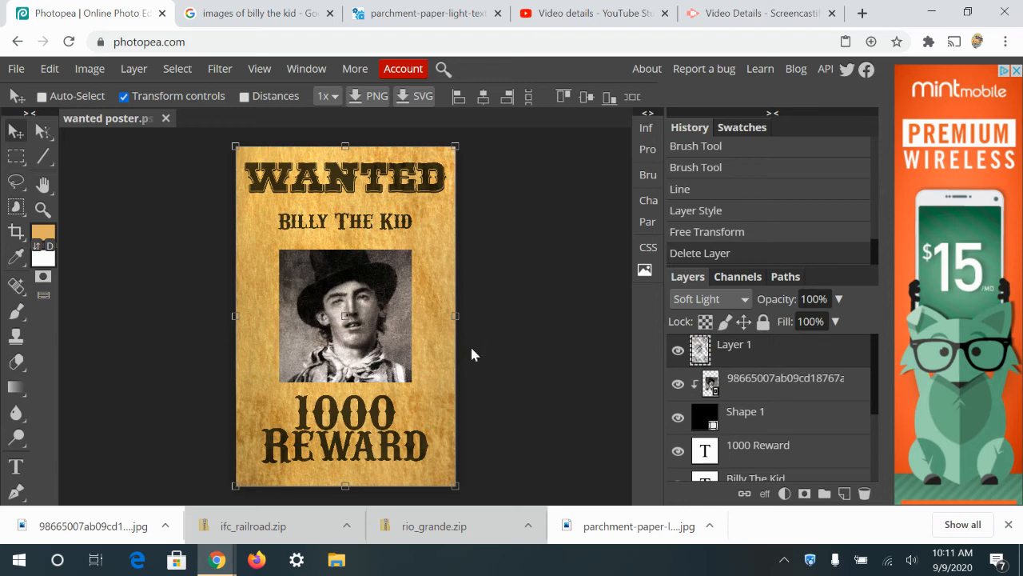
- Try drawing divider lines with no fill and an 8 pt tan stroke between "Wanted" and "Billy The Kid", and delete them
click(844, 493)
click(39, 160)
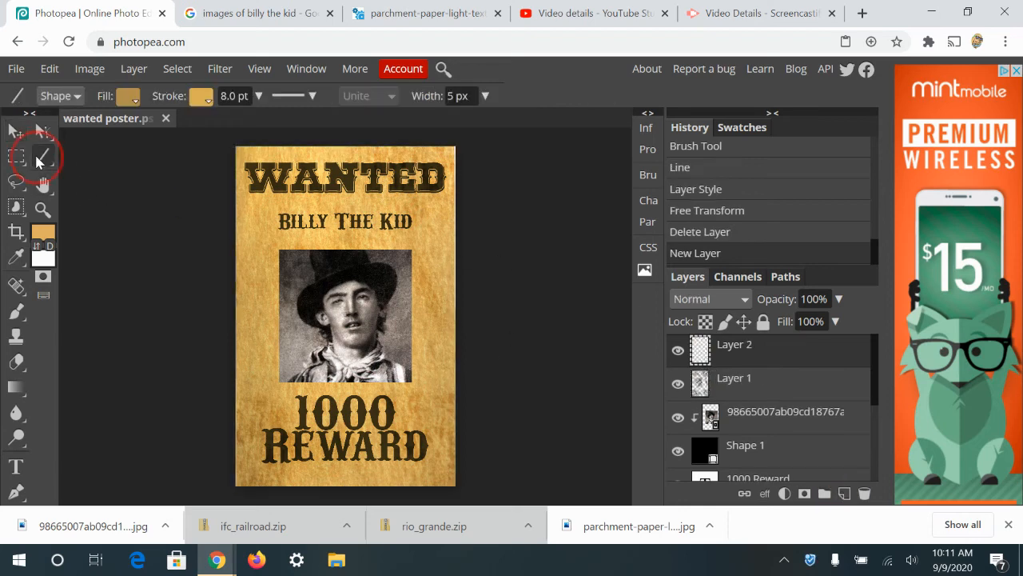
click(127, 96)
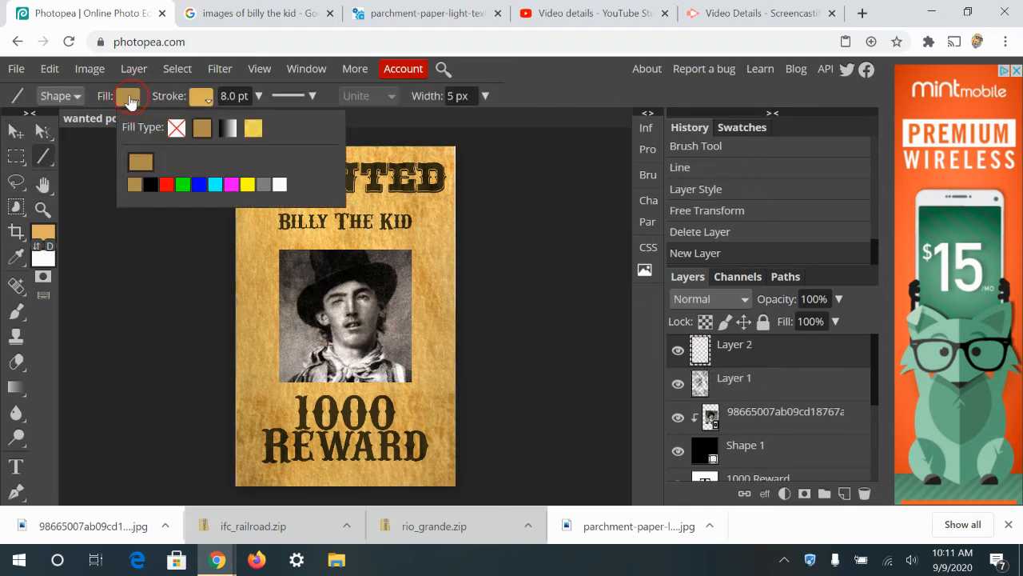
click(176, 127)
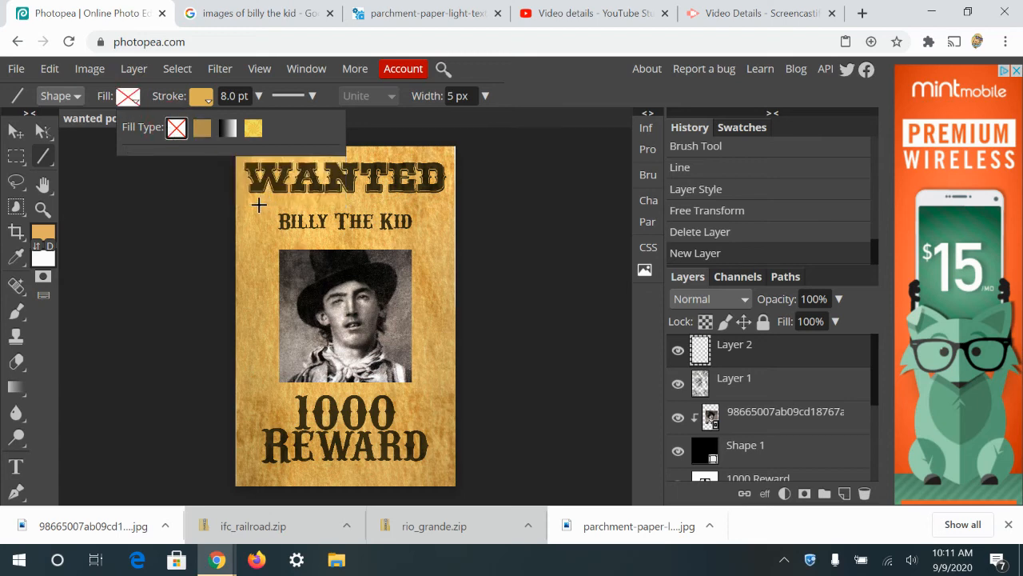
drag(253, 200, 432, 209)
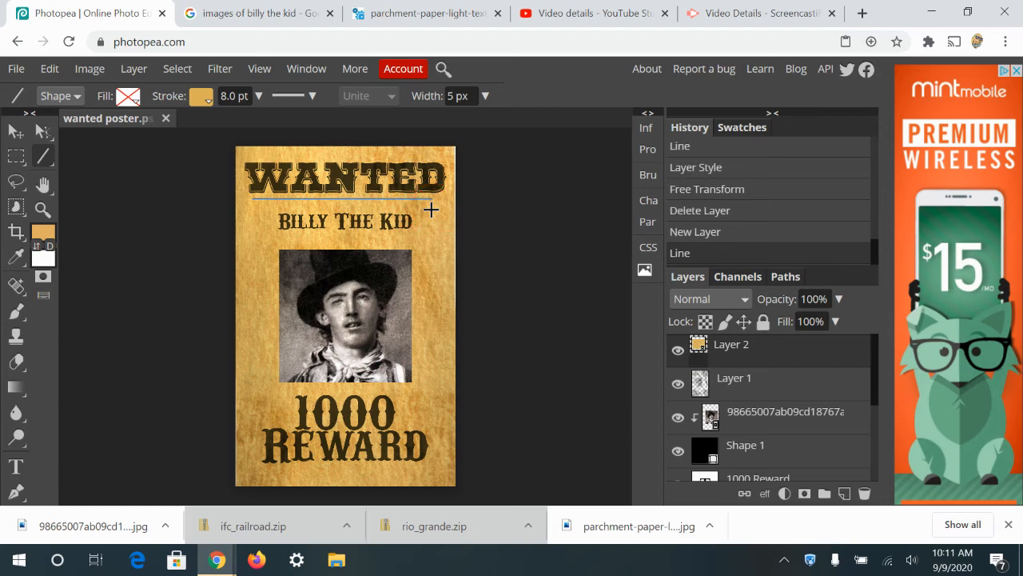
click(808, 394)
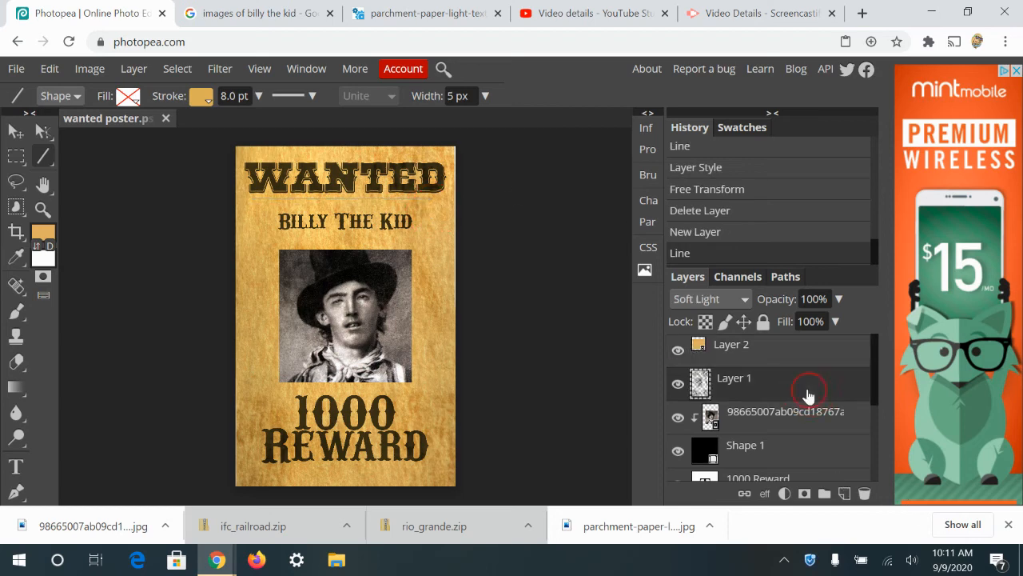
click(804, 359)
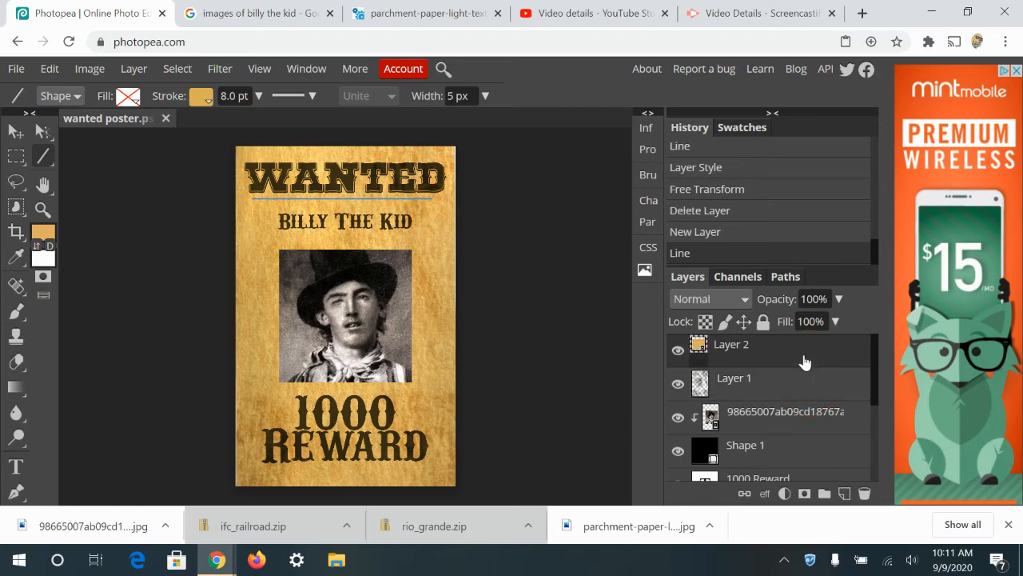
key(Delete)
drag(43, 159, 90, 169)
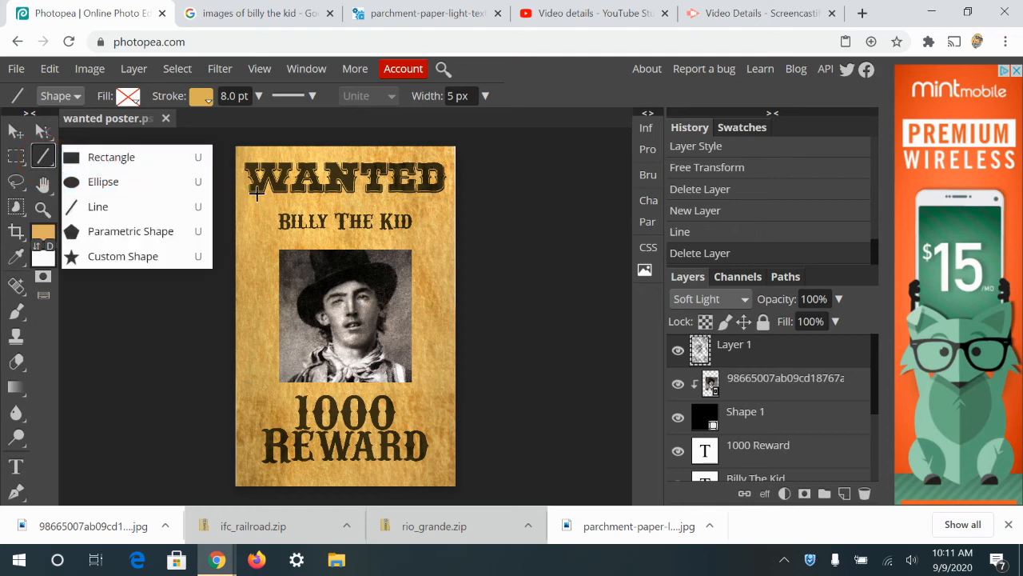
drag(255, 197, 432, 197)
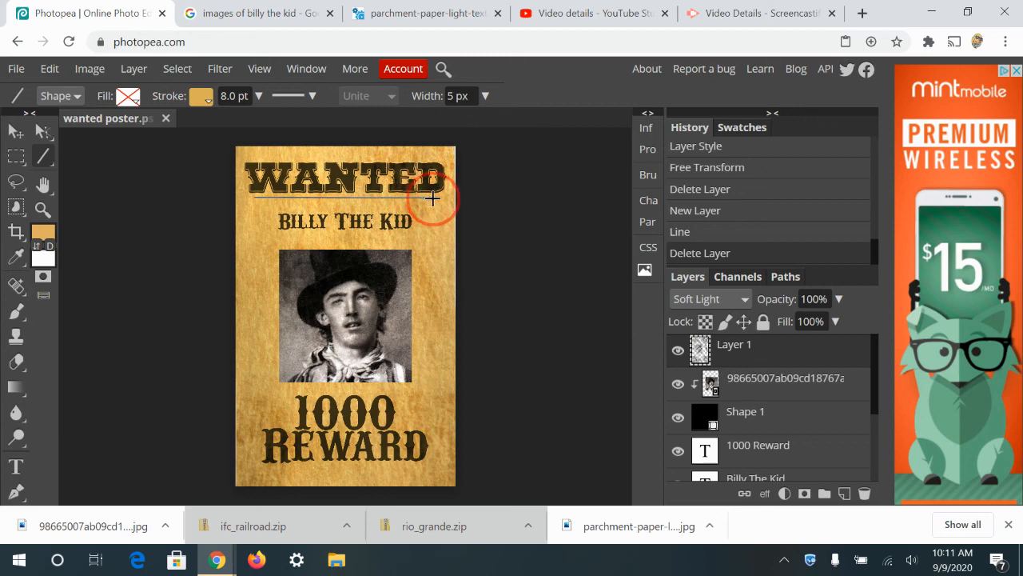
key(Delete)
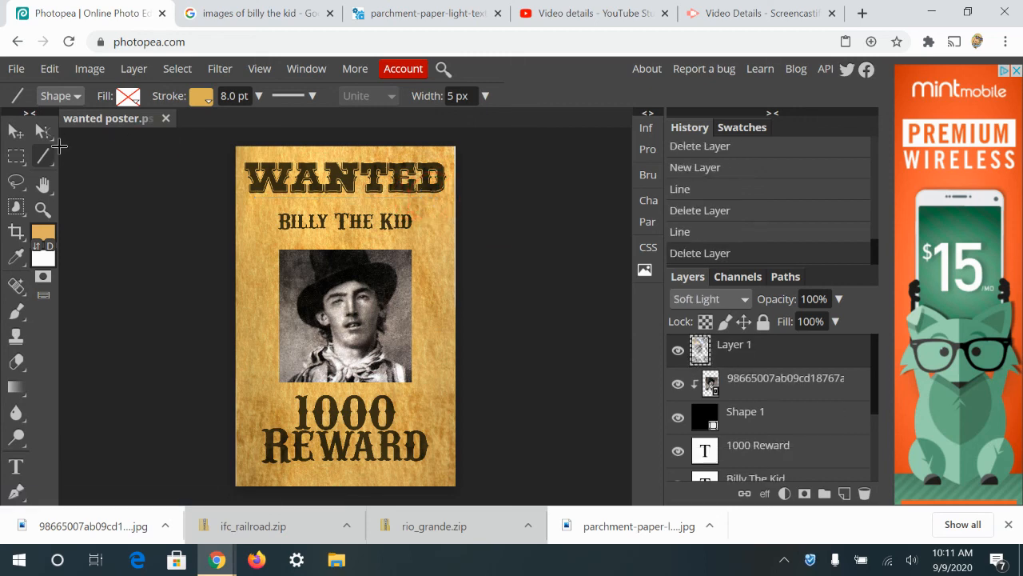
- Draw a thin, wide horizontal rectangle between "Wanted" and "Billy The Kid"
click(44, 156)
click(102, 155)
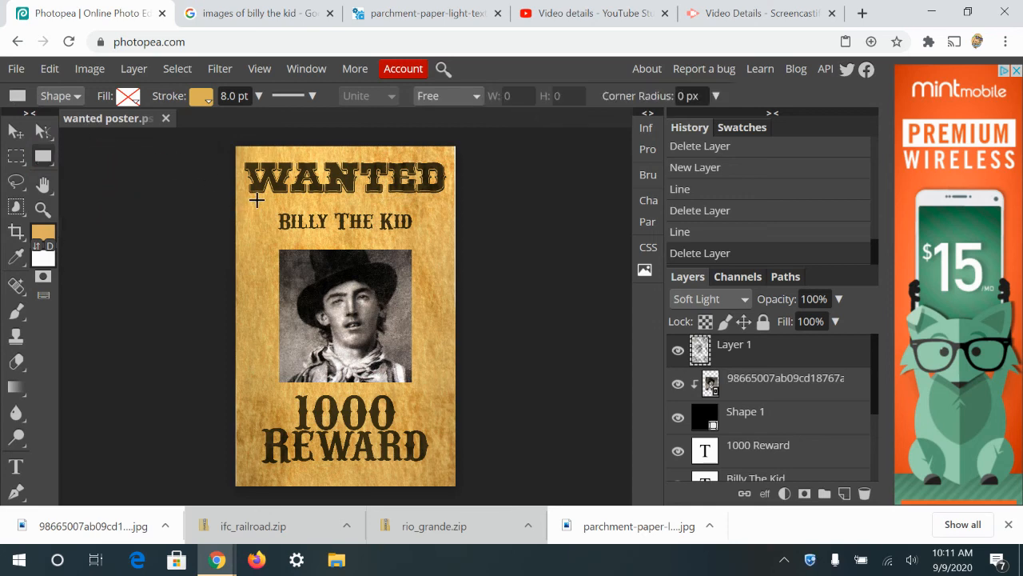
drag(256, 200, 434, 205)
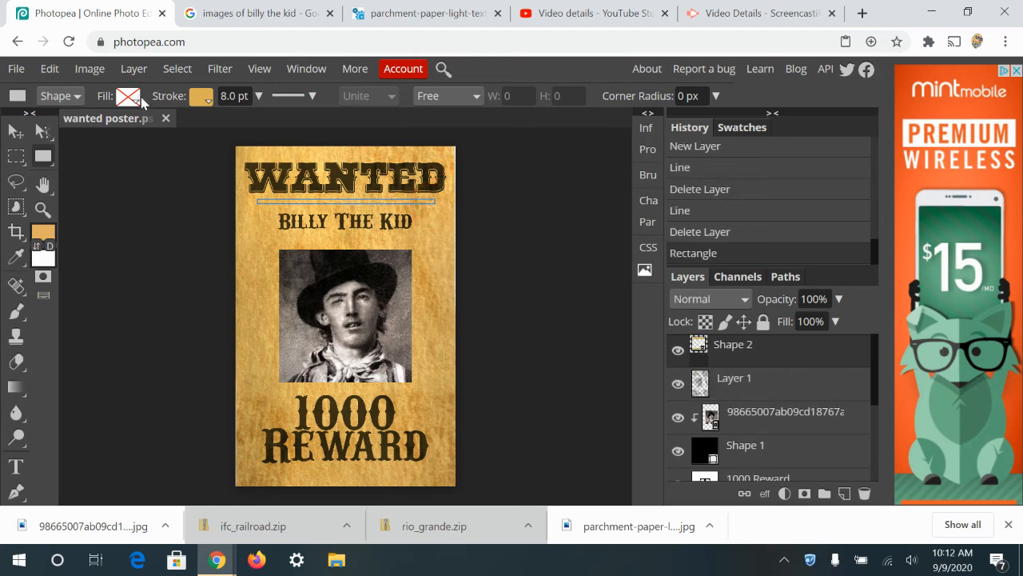
- Give the divider rectangle a solid tan fill and remove its stroke
click(128, 96)
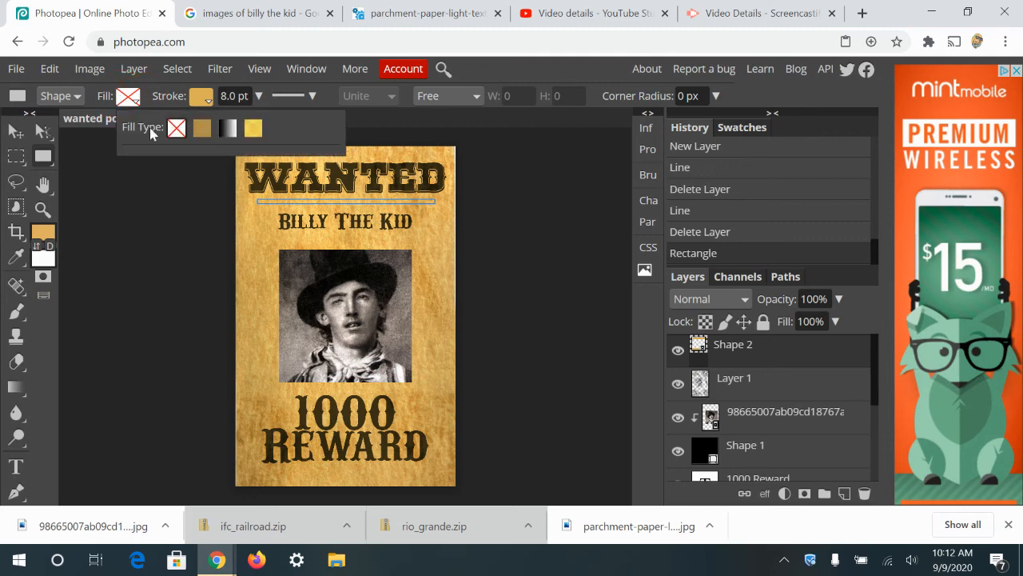
click(202, 128)
click(204, 97)
click(204, 97)
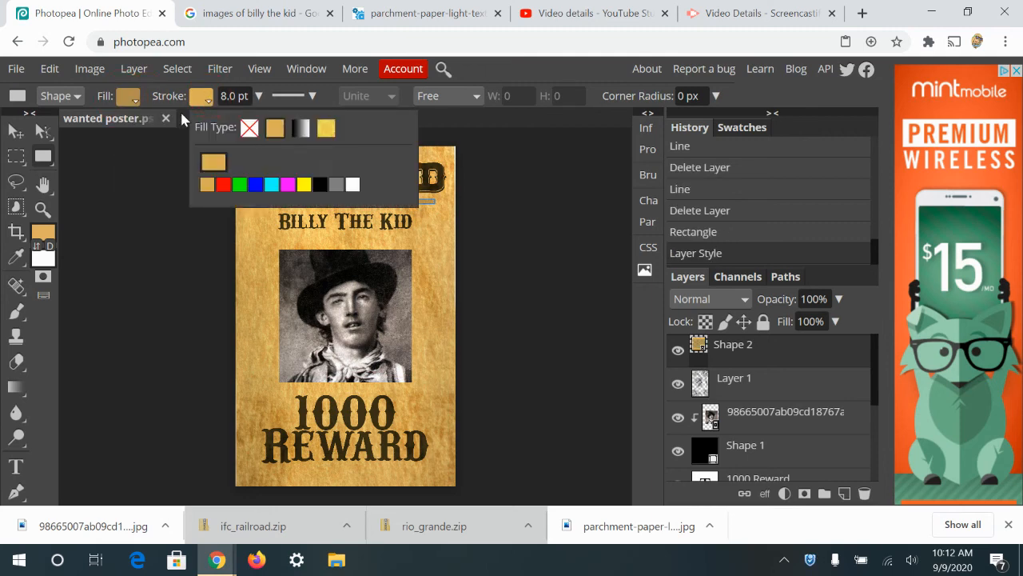
click(250, 129)
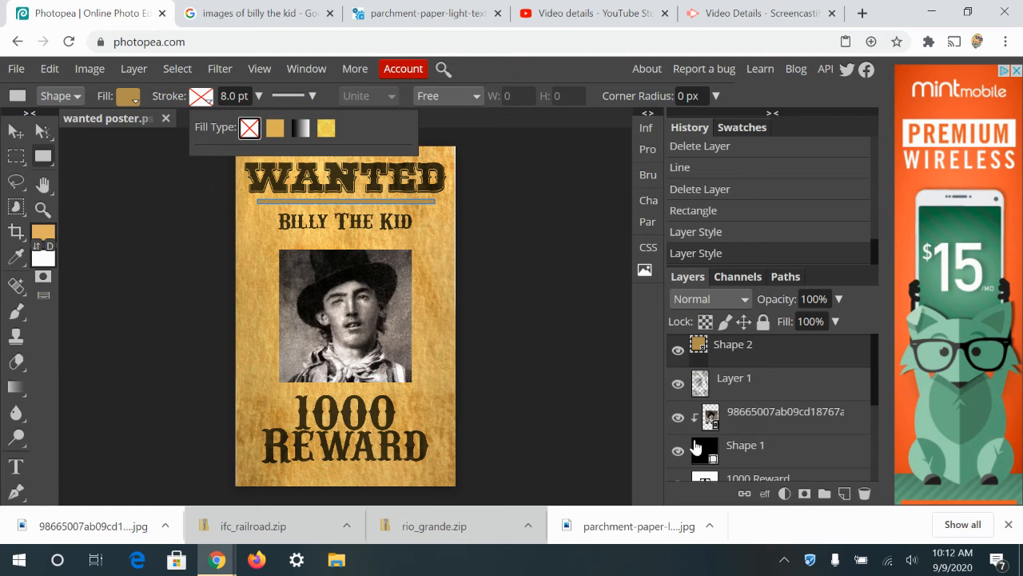
click(798, 393)
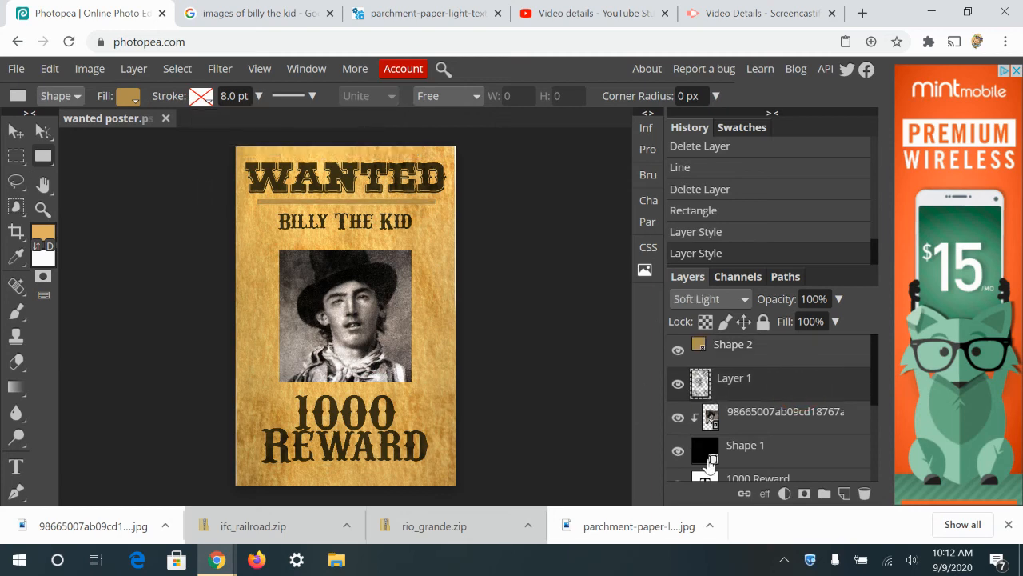
click(803, 357)
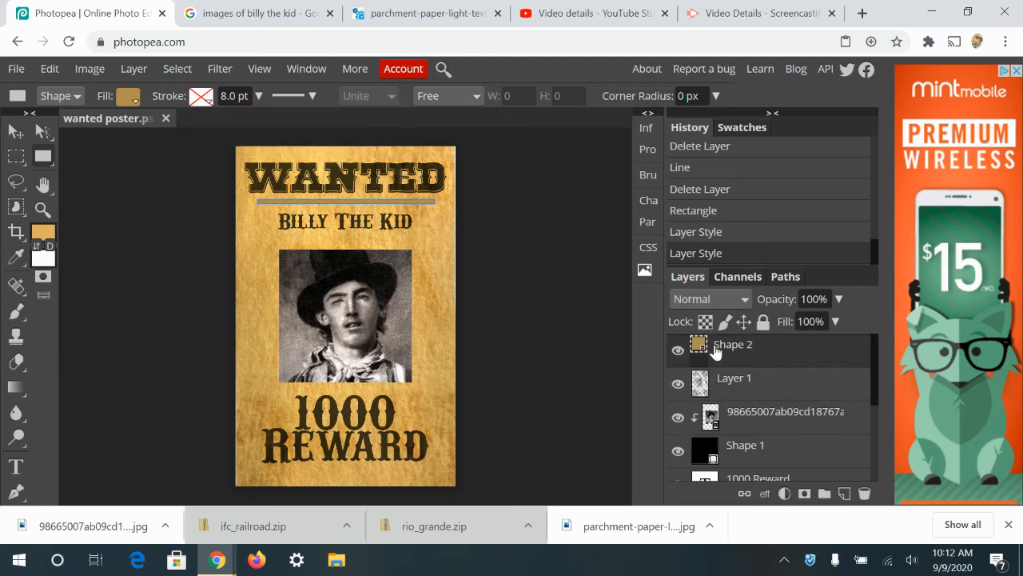
- Set the foreground colour to dark brown 3e3216, sampled from the "Wanted" heading
click(46, 232)
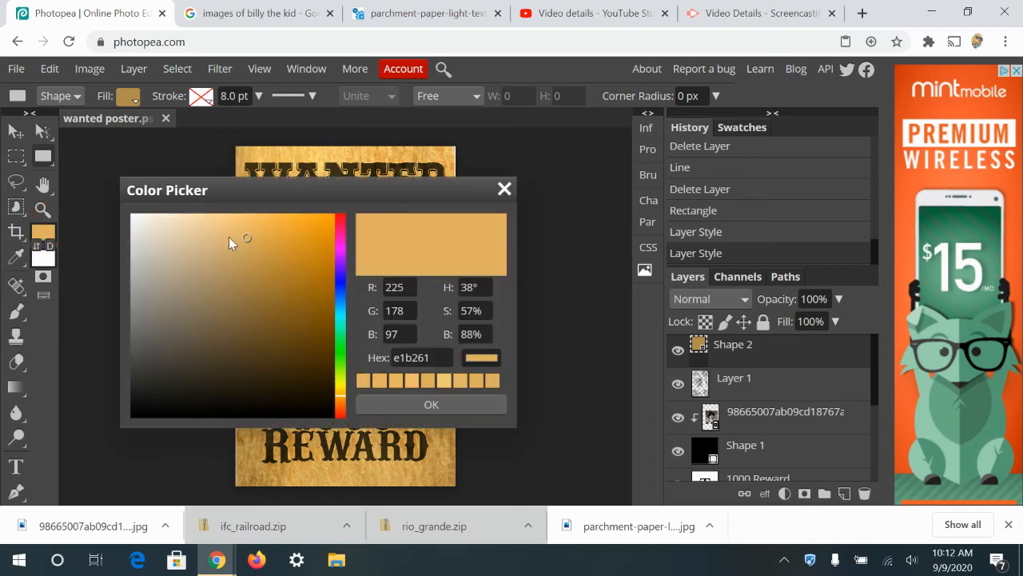
click(256, 174)
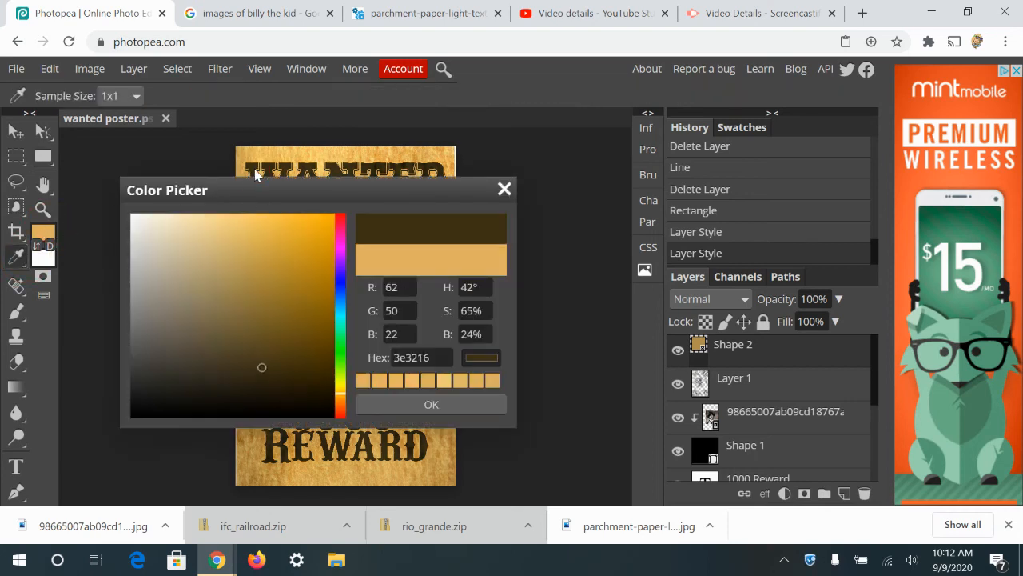
click(431, 404)
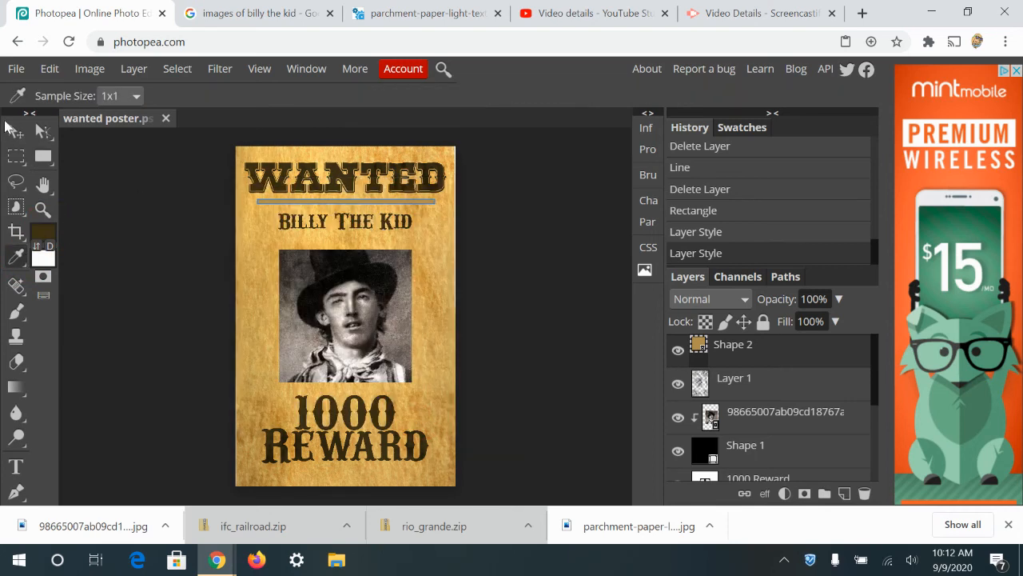
- Change the fill of the divider bar between "Wanted" and "Billy The Kid" to the recently sampled dark brown
click(14, 130)
click(741, 387)
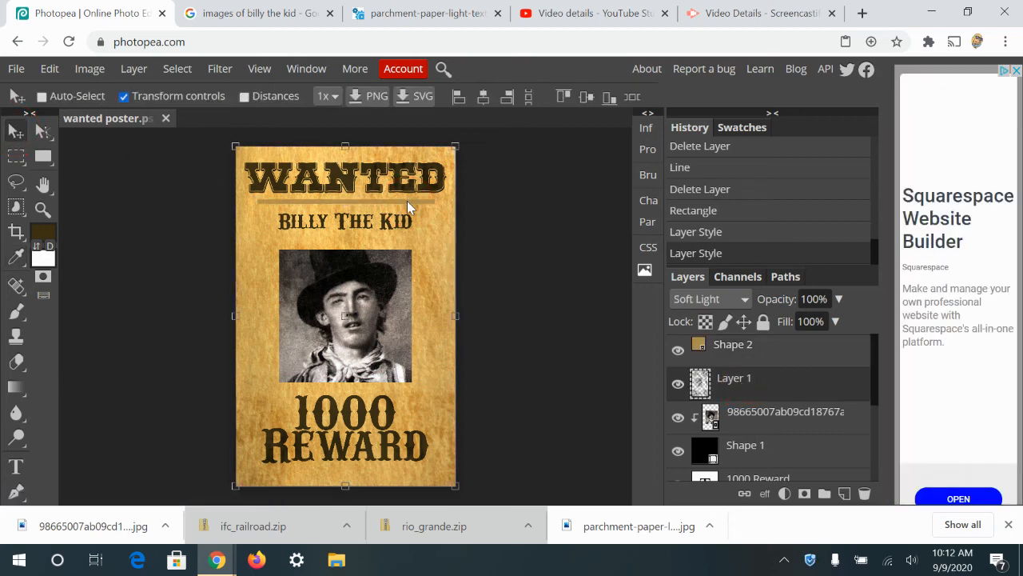
click(783, 364)
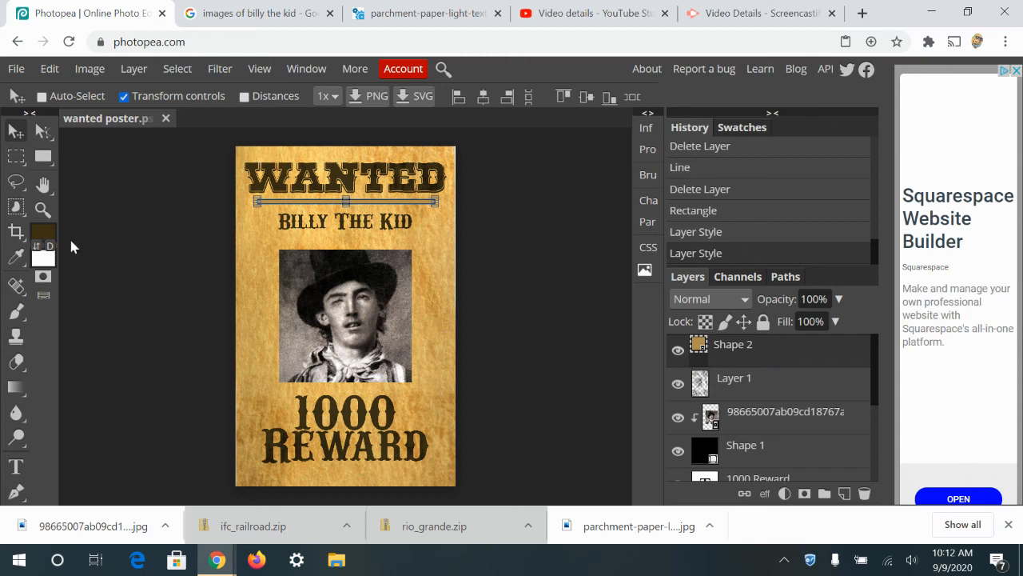
click(43, 156)
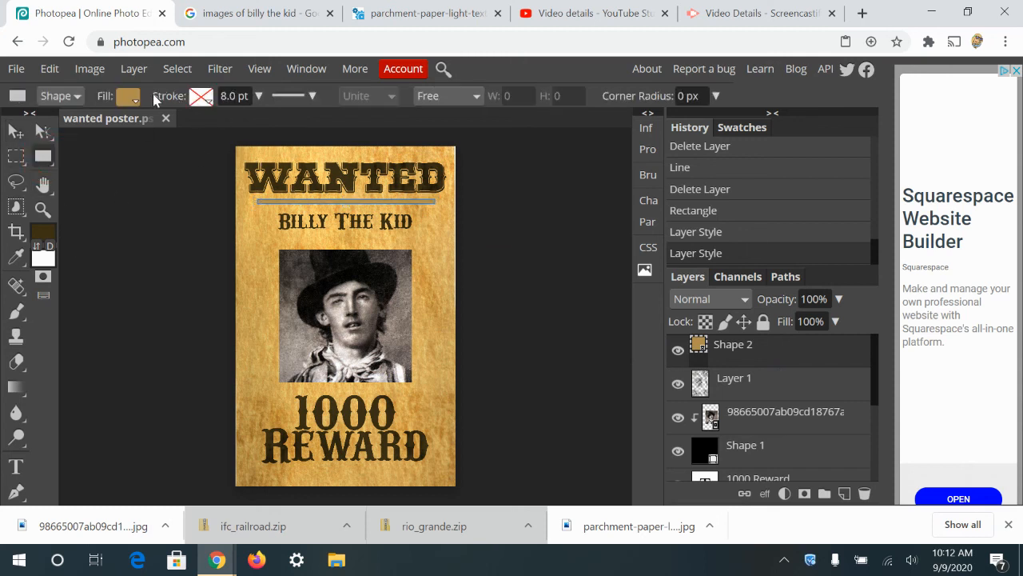
click(131, 96)
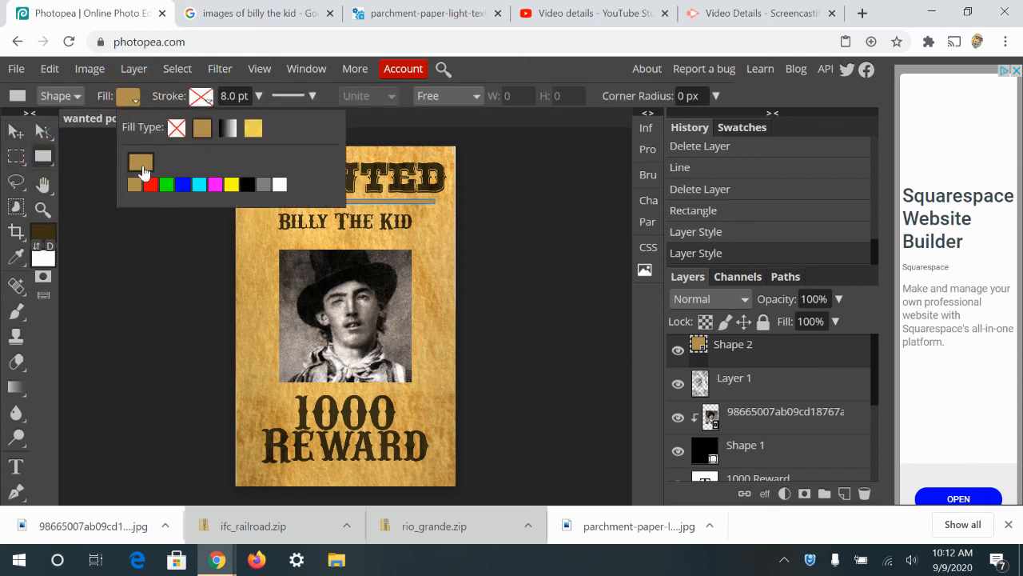
click(138, 164)
click(293, 340)
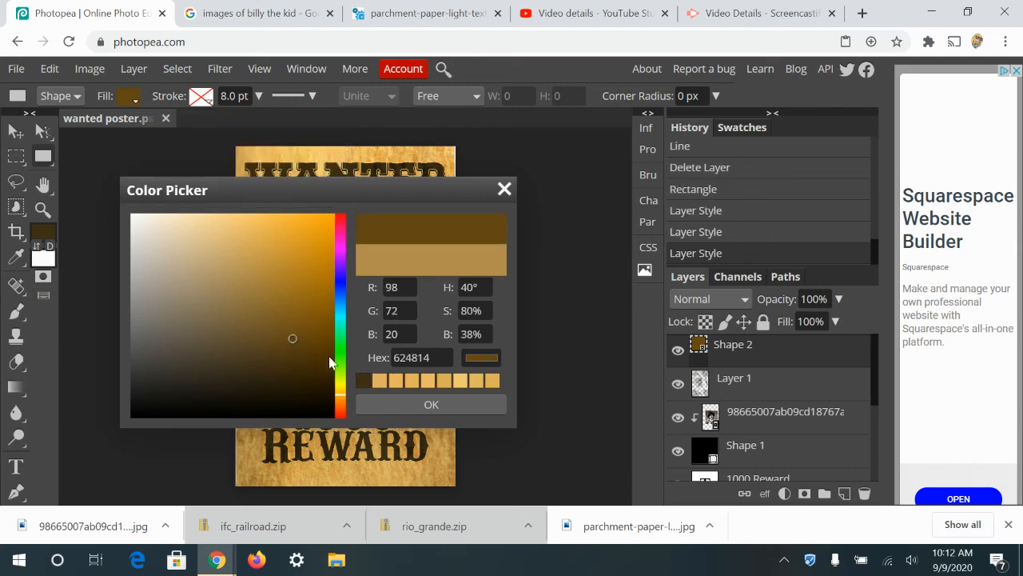
click(364, 382)
click(400, 408)
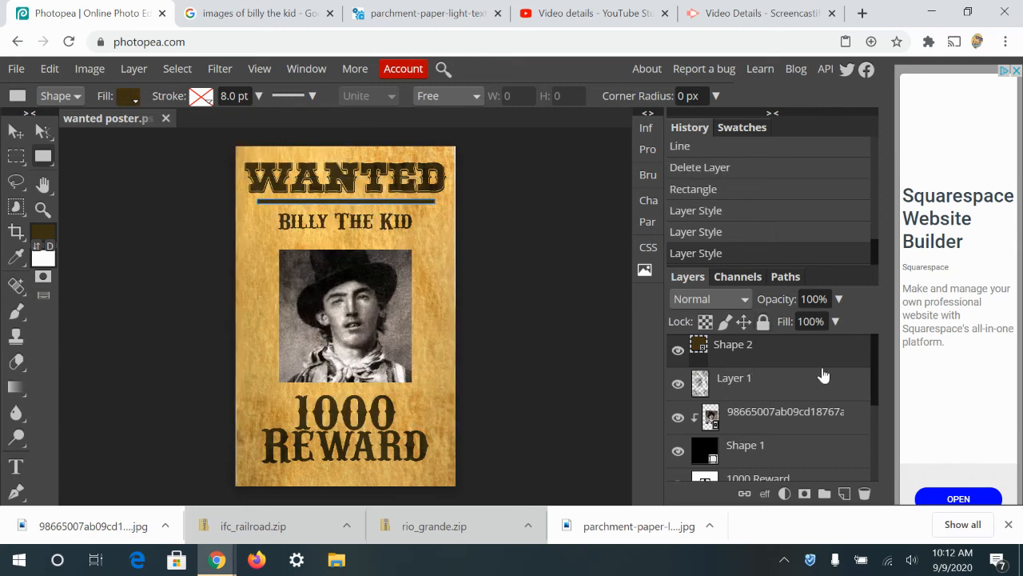
- Duplicate the dark-brown divider bar and place the copy between the portrait and the "1000 Reward" text
key(ctrl+j)
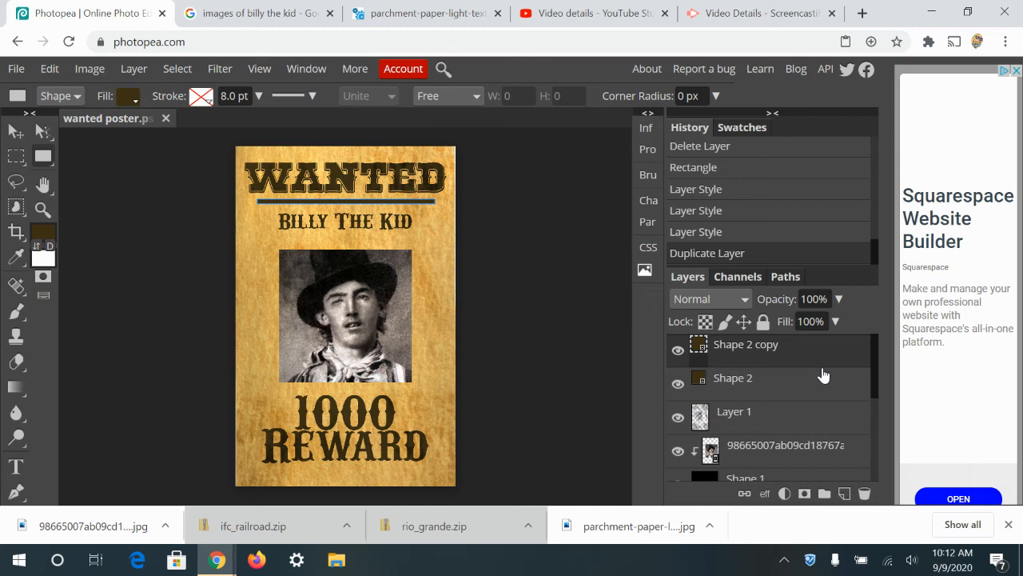
click(17, 135)
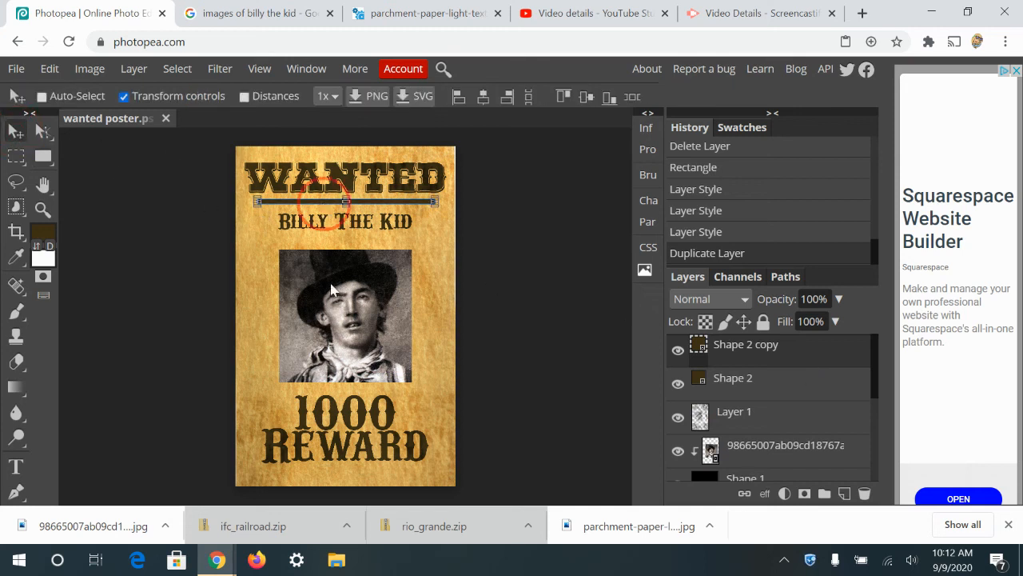
drag(325, 211, 323, 396)
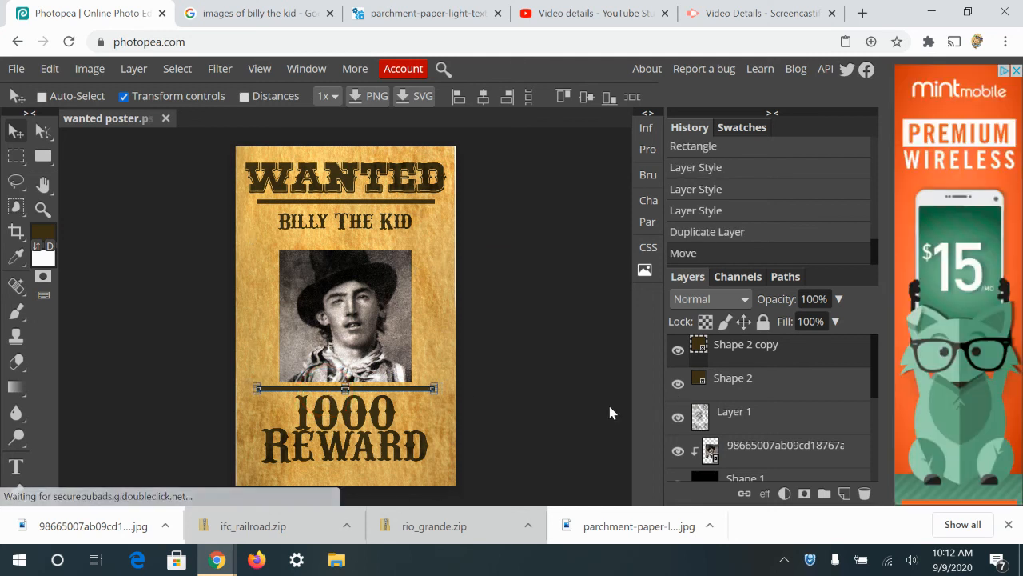
click(752, 412)
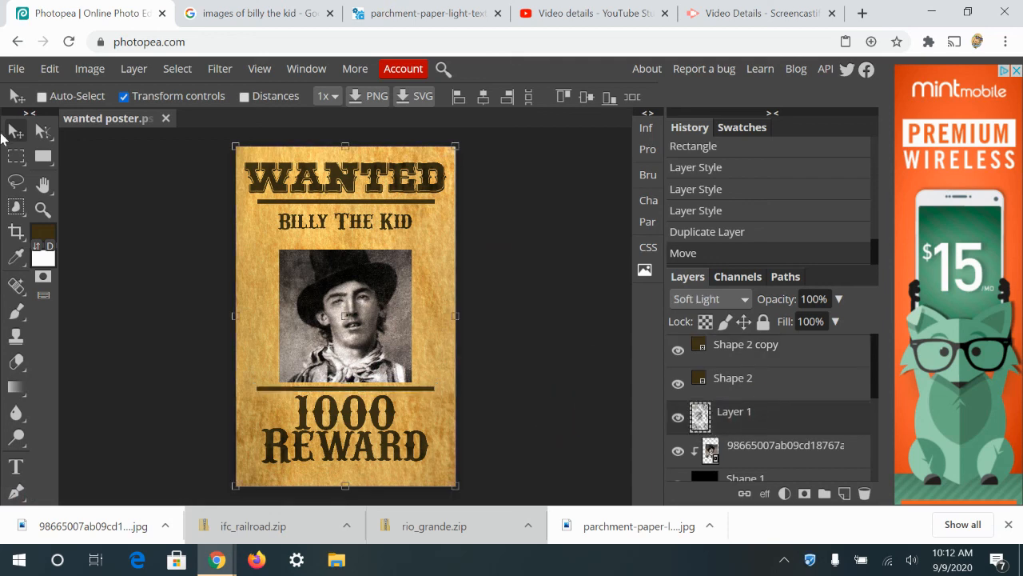
- Save the wanted poster as a PSD file and choose PDF as its export format
click(10, 70)
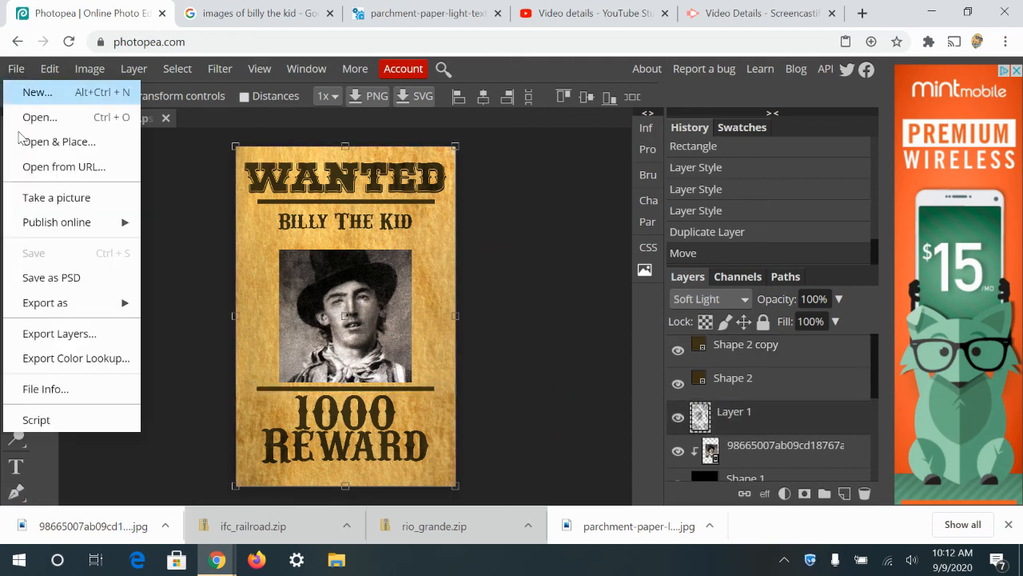
click(70, 280)
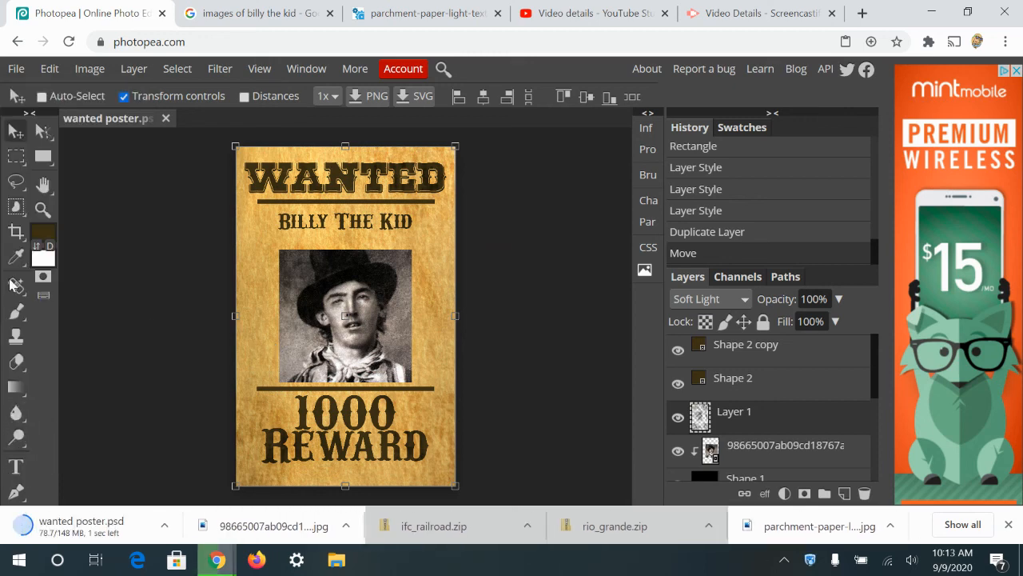
click(12, 71)
mouse_move(98, 311)
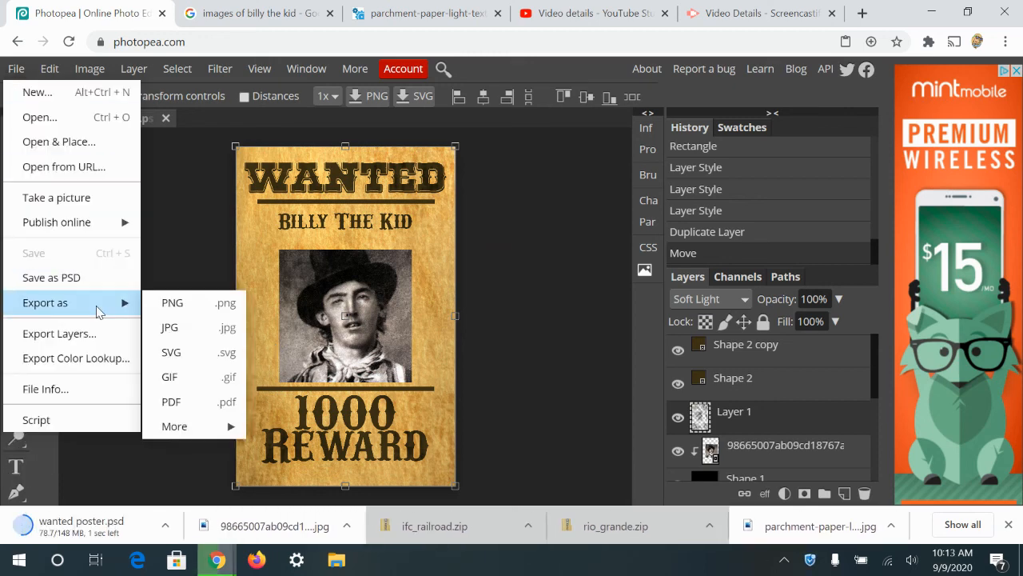
click(192, 412)
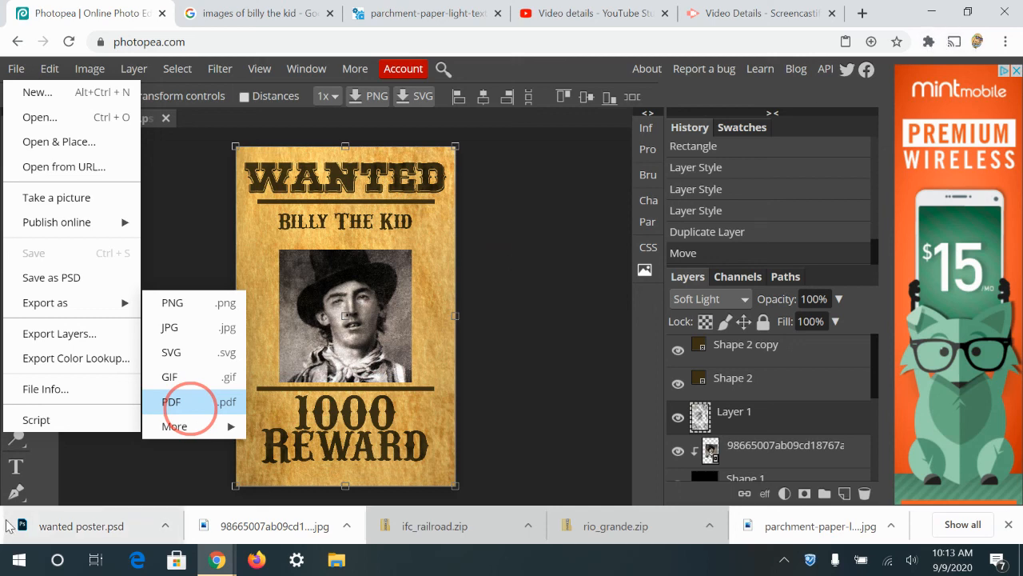
click(928, 41)
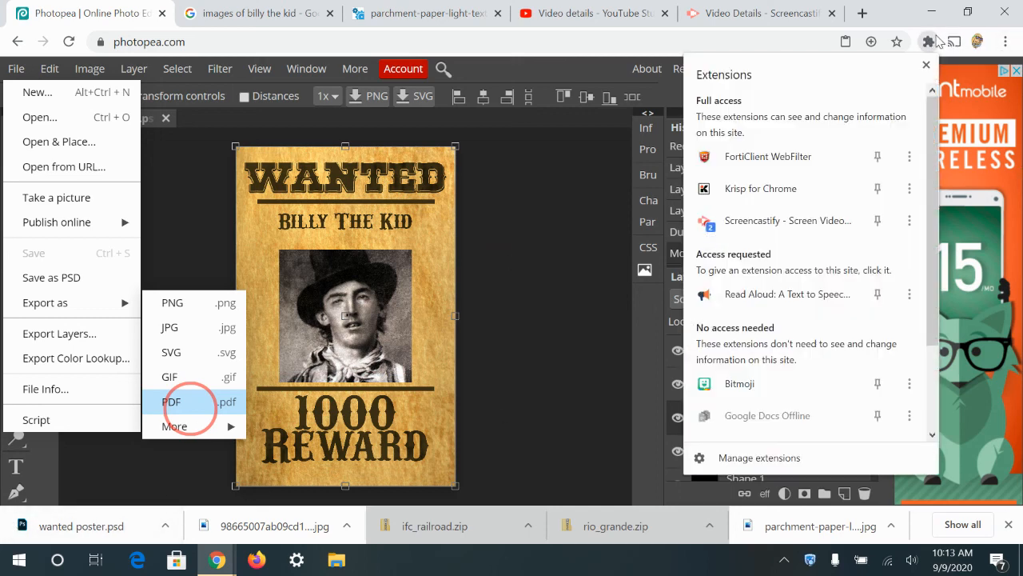
click(736, 221)
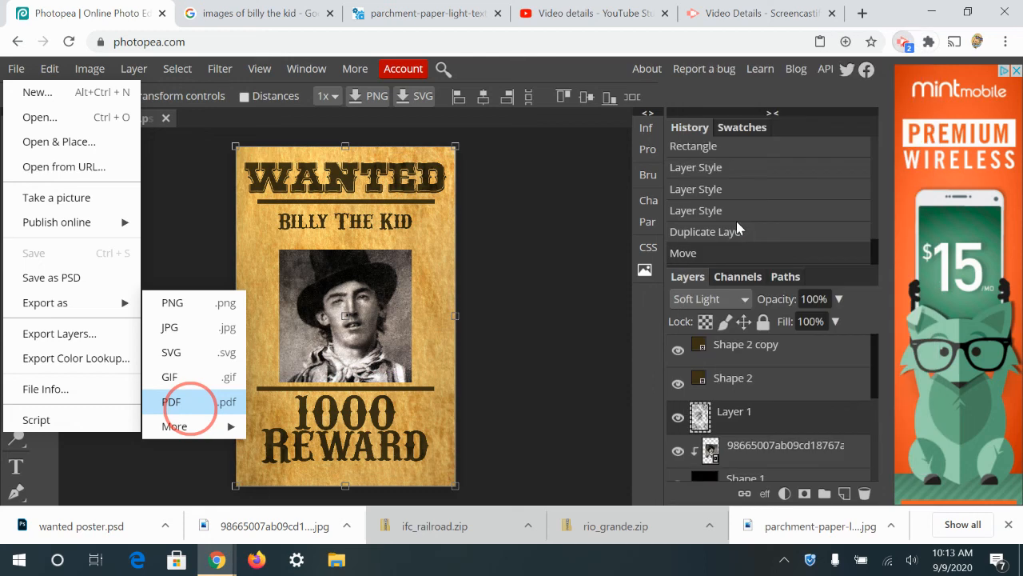
click(899, 45)
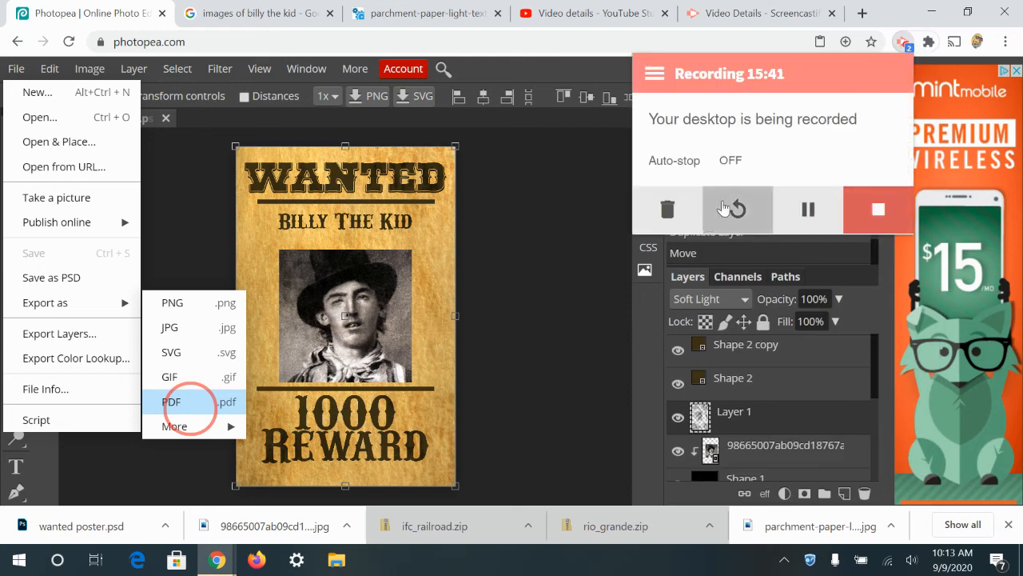